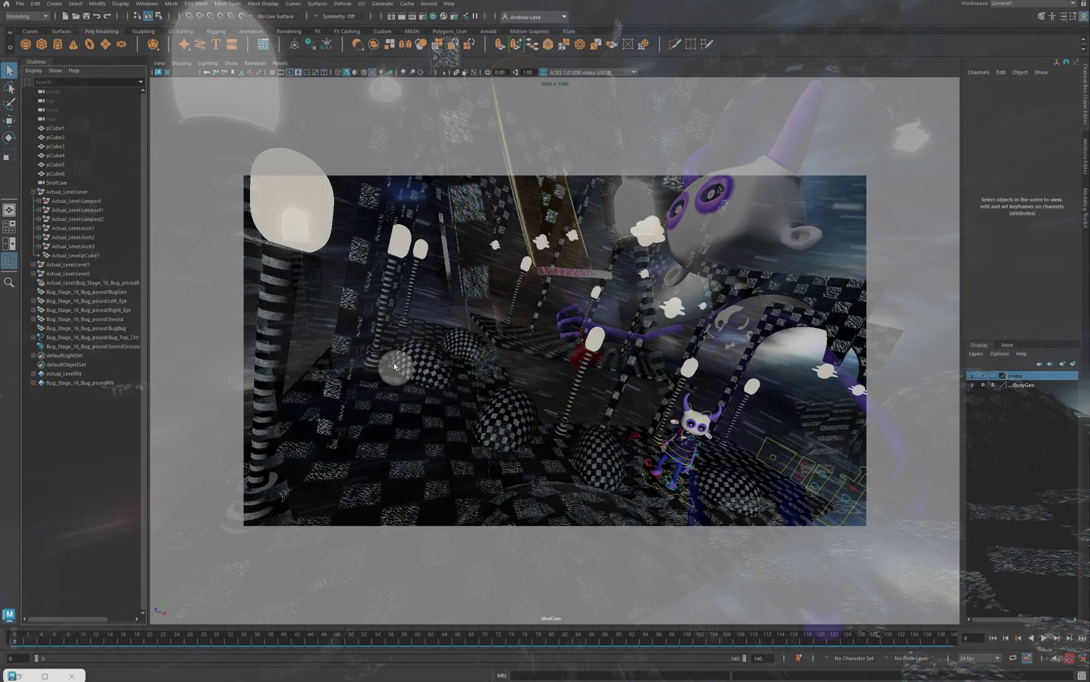
Scrub through the animation to preview the shot, then return to frame 0
{"action": "left_click_drag", "start_coordinate": [49, 640], "coordinate": [881, 604]}
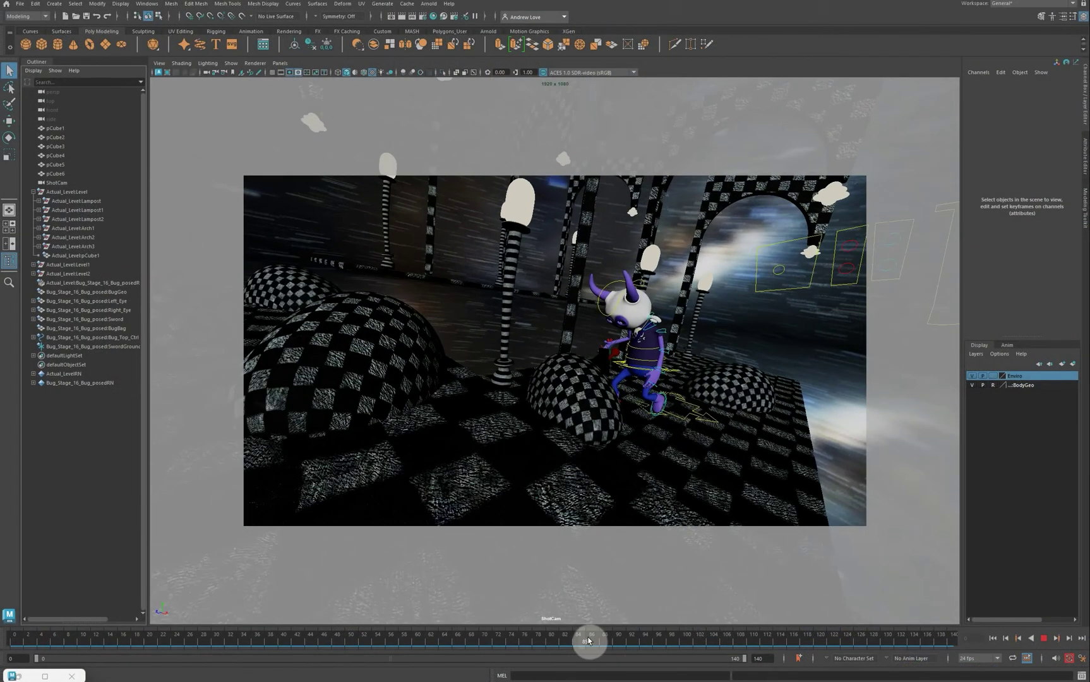
{"action": "left_click_drag", "start_coordinate": [995, 605], "coordinate": [648, 630]}
{"action": "key", "text": "Escape"}
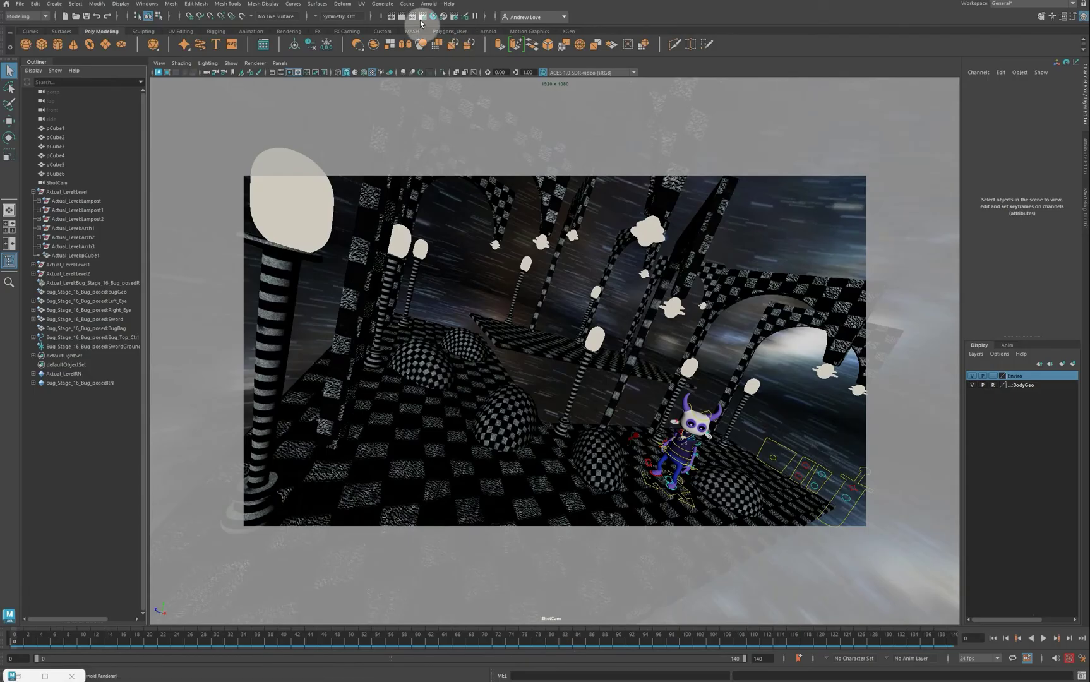
In Render Settings, set png output with name#.ext naming and frames 1 to 140
{"action": "left_click", "coordinate": [422, 19]}
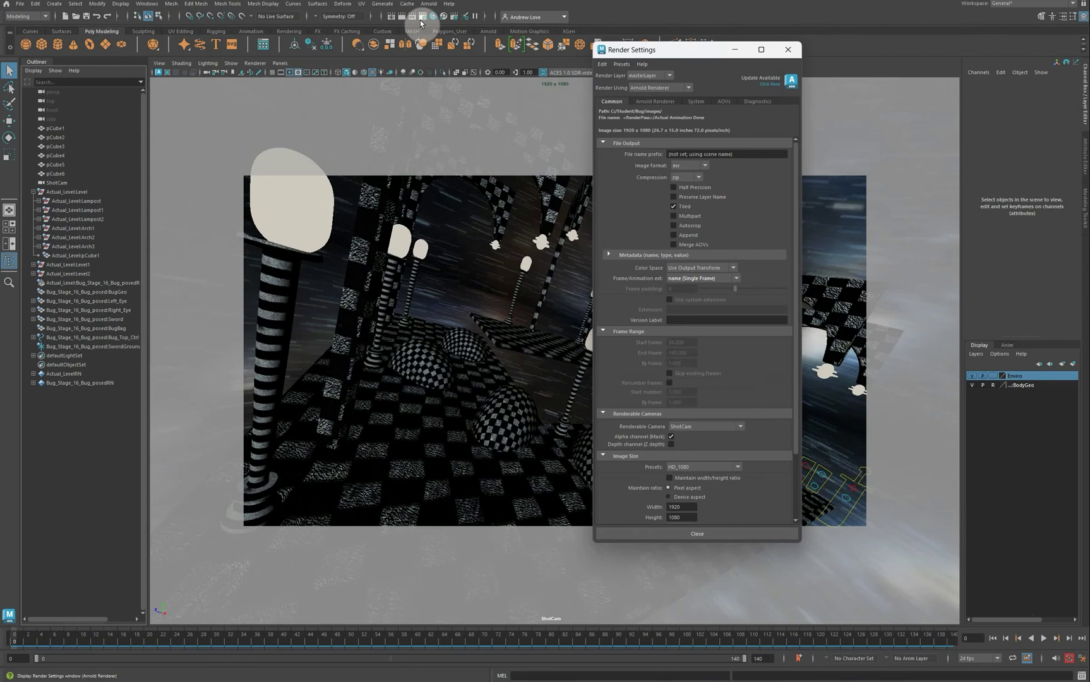
{"action": "left_click", "coordinate": [704, 168]}
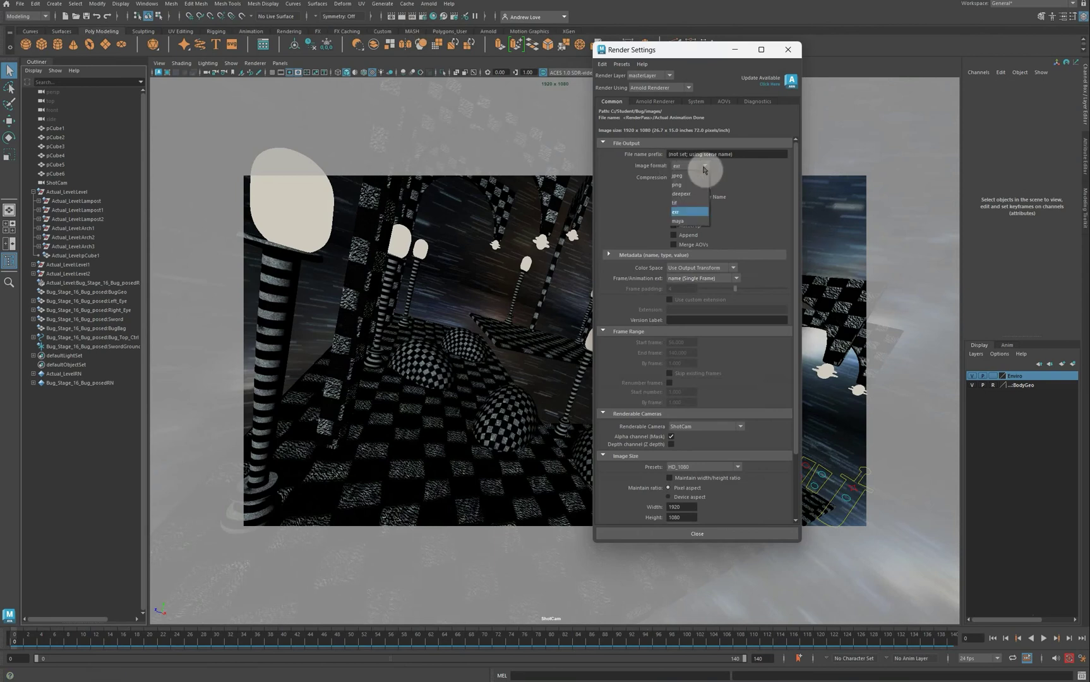
{"action": "left_click", "coordinate": [695, 185]}
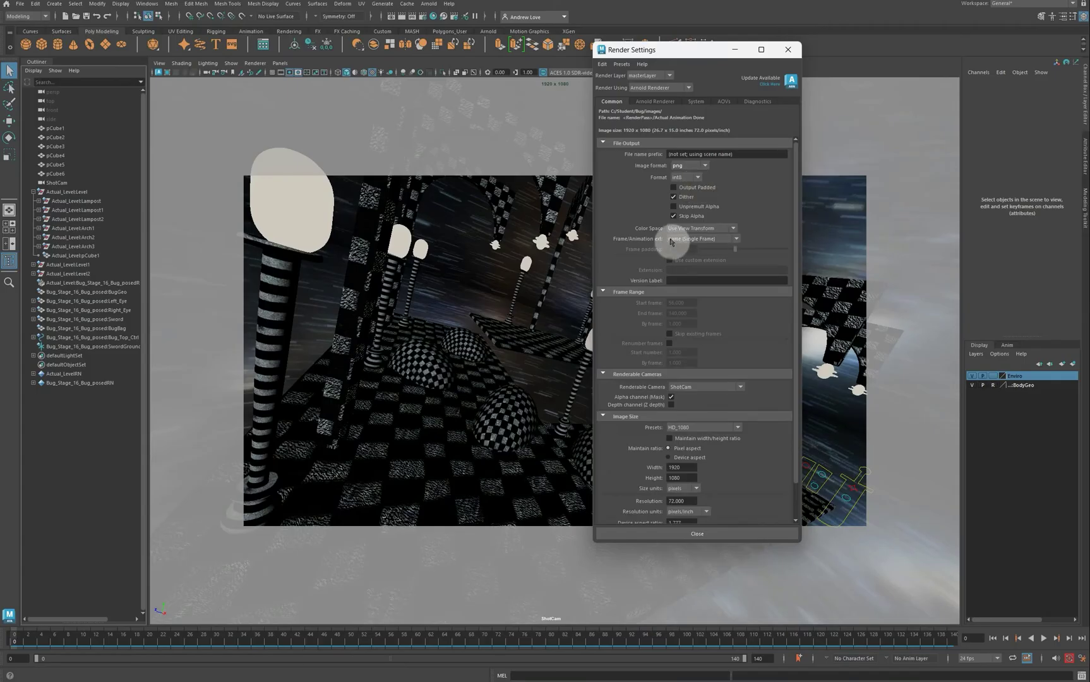
{"action": "left_click", "coordinate": [736, 239]}
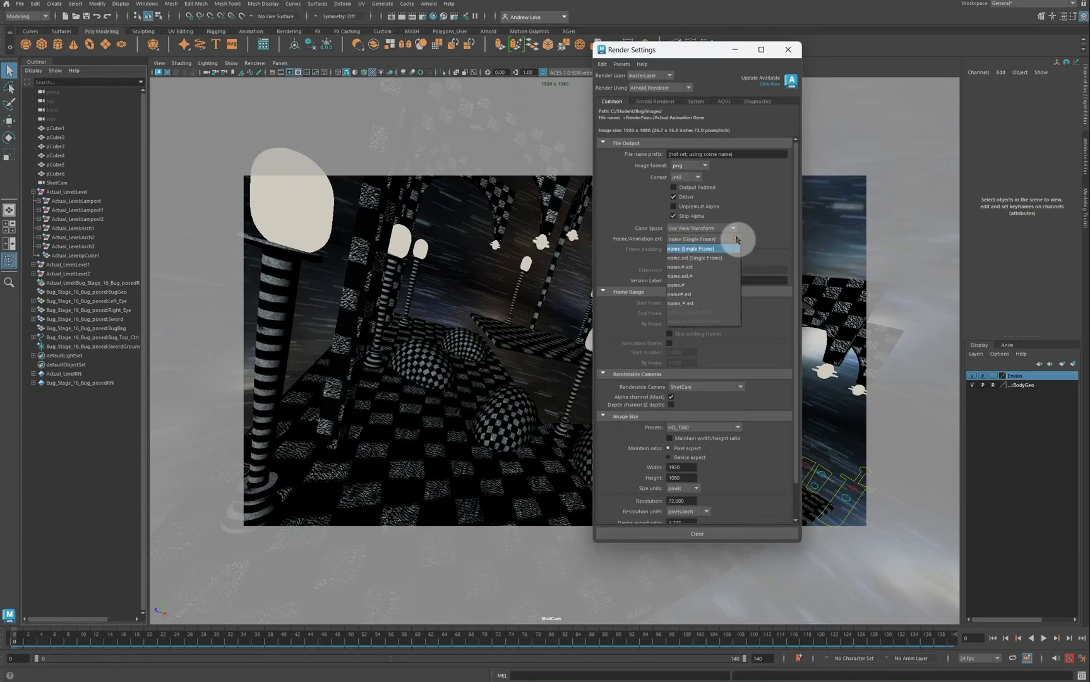
{"action": "left_click", "coordinate": [703, 294]}
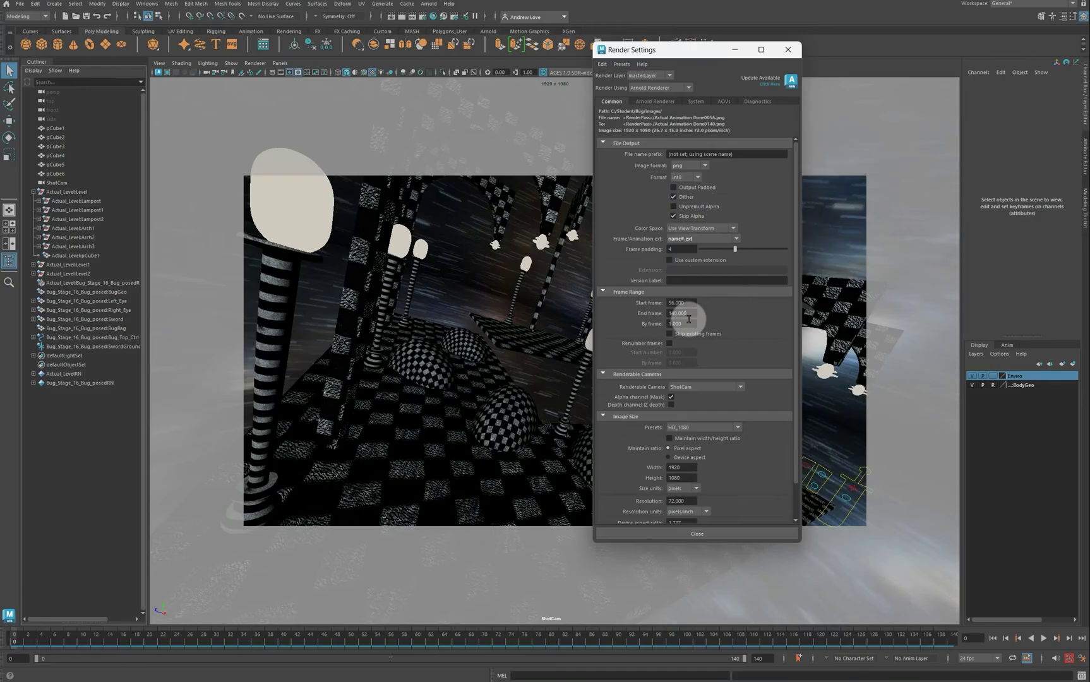
{"action": "left_click_drag", "start_coordinate": [686, 304], "coordinate": [653, 293]}
{"action": "key", "text": "Tab"}
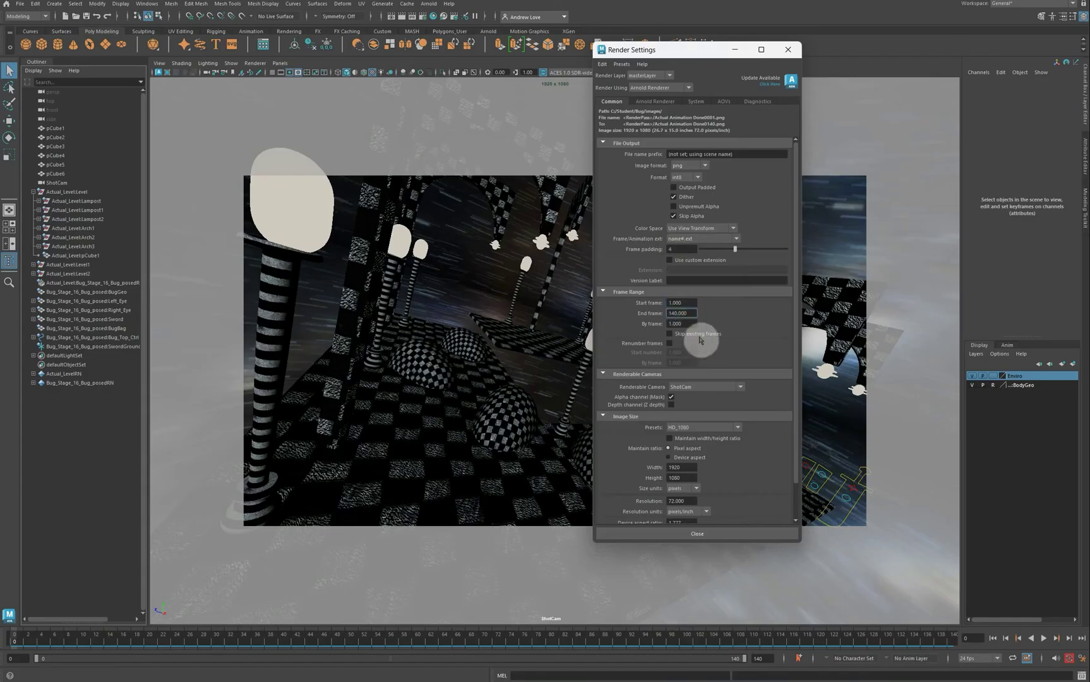
{"action": "scroll", "coordinate": [701, 338], "scroll_direction": "down", "scroll_amount": 1}
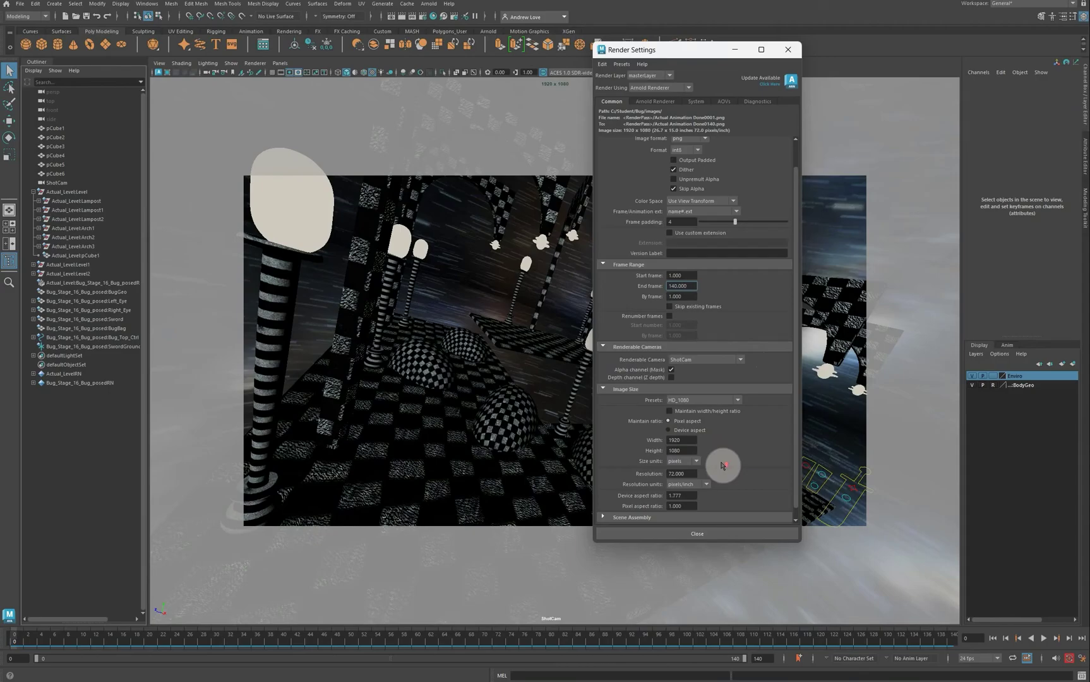
{"action": "scroll", "coordinate": [723, 466], "scroll_direction": "up", "scroll_amount": 1}
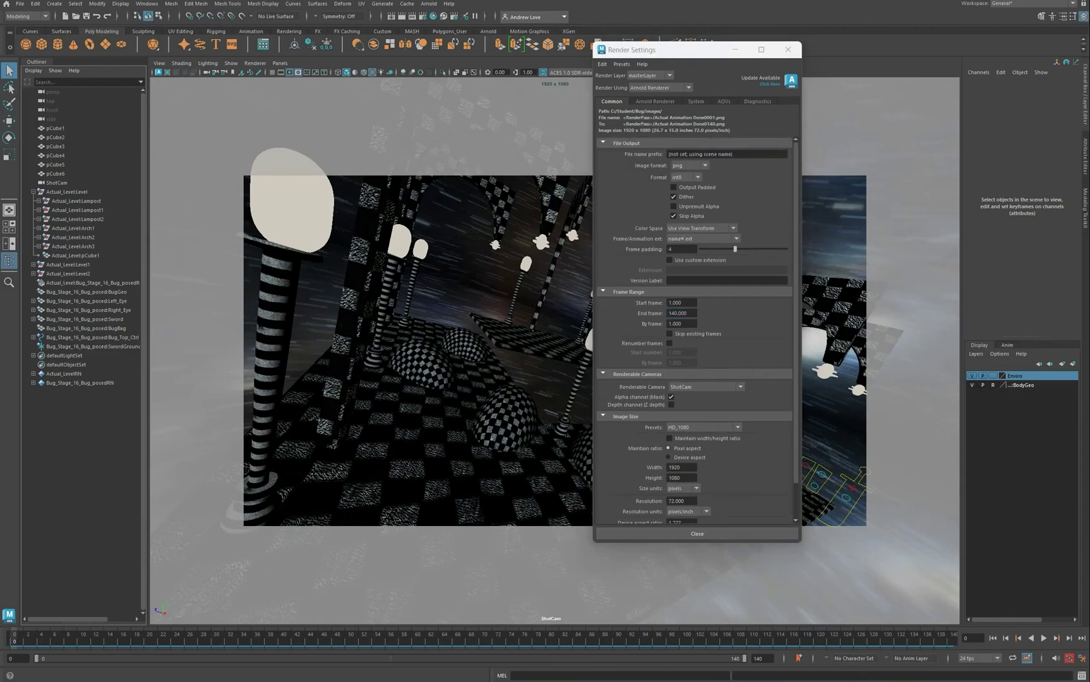
On the AOVs tab, add the RGBA pass to the active AOVs
{"action": "left_click", "coordinate": [724, 102]}
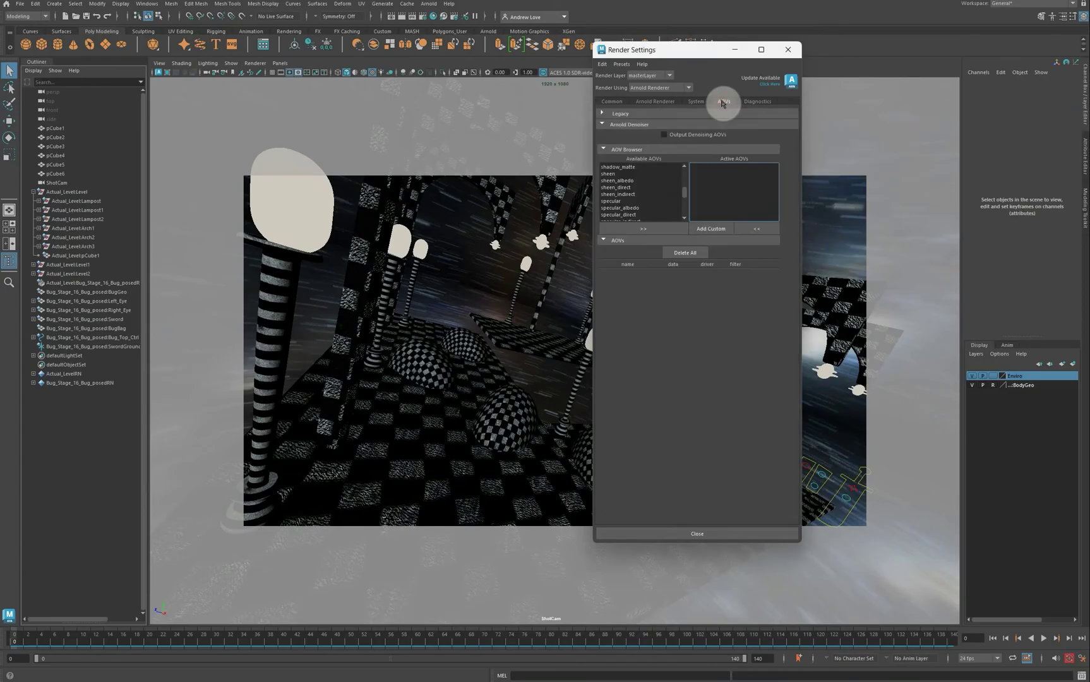
{"action": "scroll", "coordinate": [662, 198], "scroll_direction": "up", "scroll_amount": 10}
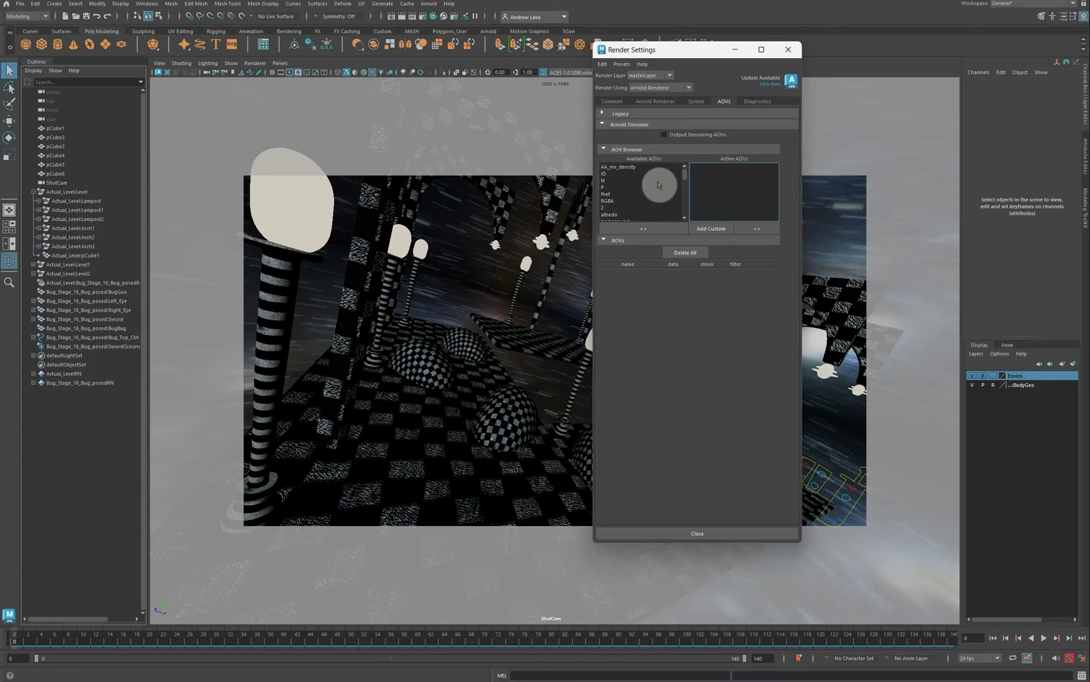
{"action": "left_click", "coordinate": [610, 202]}
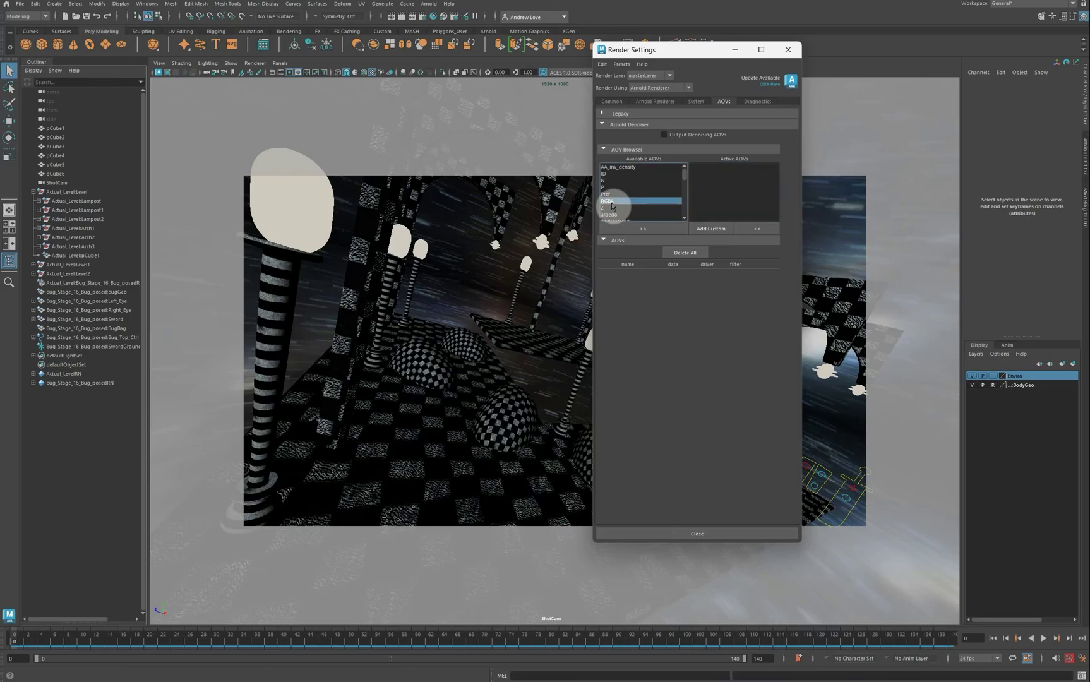
{"action": "left_click", "coordinate": [629, 230]}
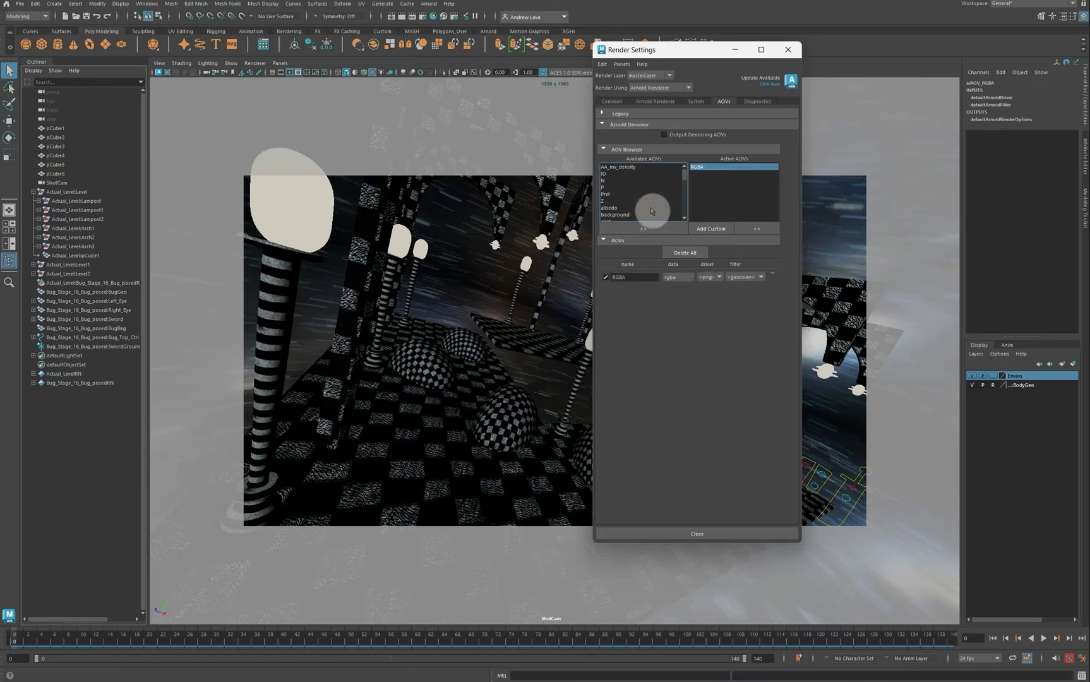
Add the diffuse and emission passes to the active AOVs
{"action": "scroll", "coordinate": [666, 182], "scroll_direction": "down", "scroll_amount": 1}
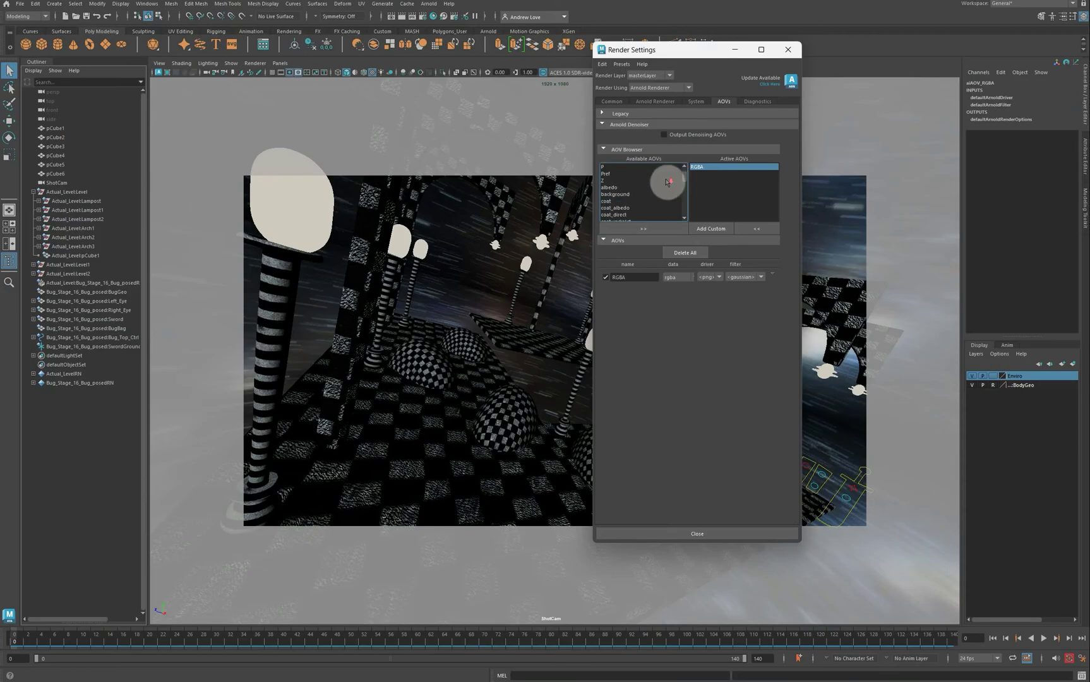
{"action": "scroll", "coordinate": [664, 180], "scroll_direction": "down", "scroll_amount": 1}
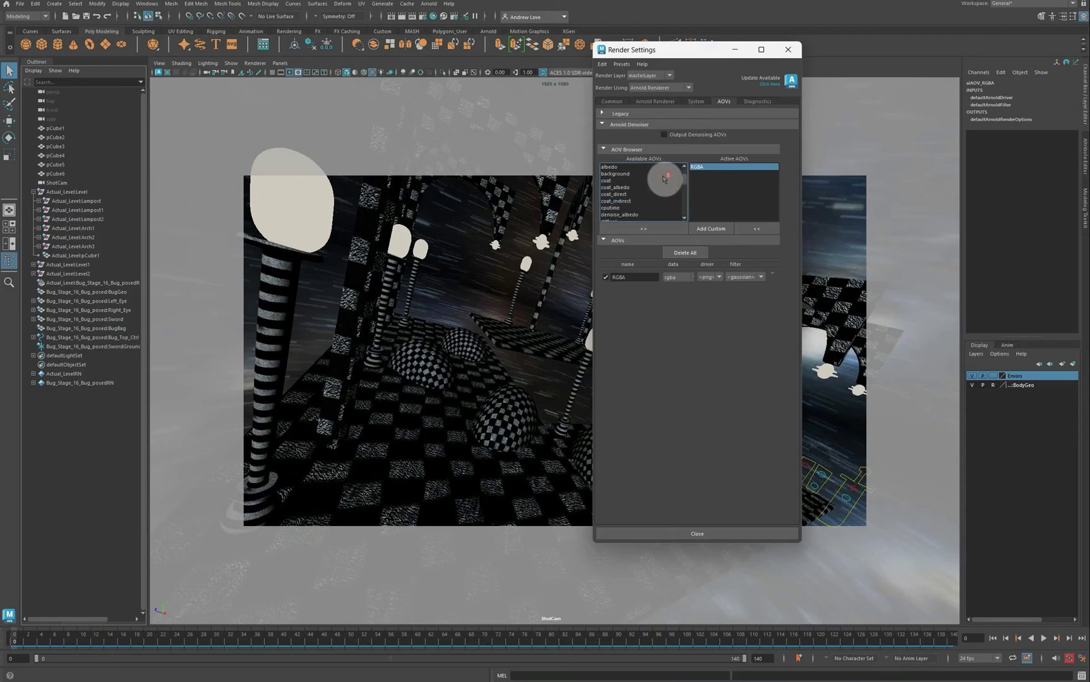
{"action": "scroll", "coordinate": [647, 186], "scroll_direction": "down", "scroll_amount": 1}
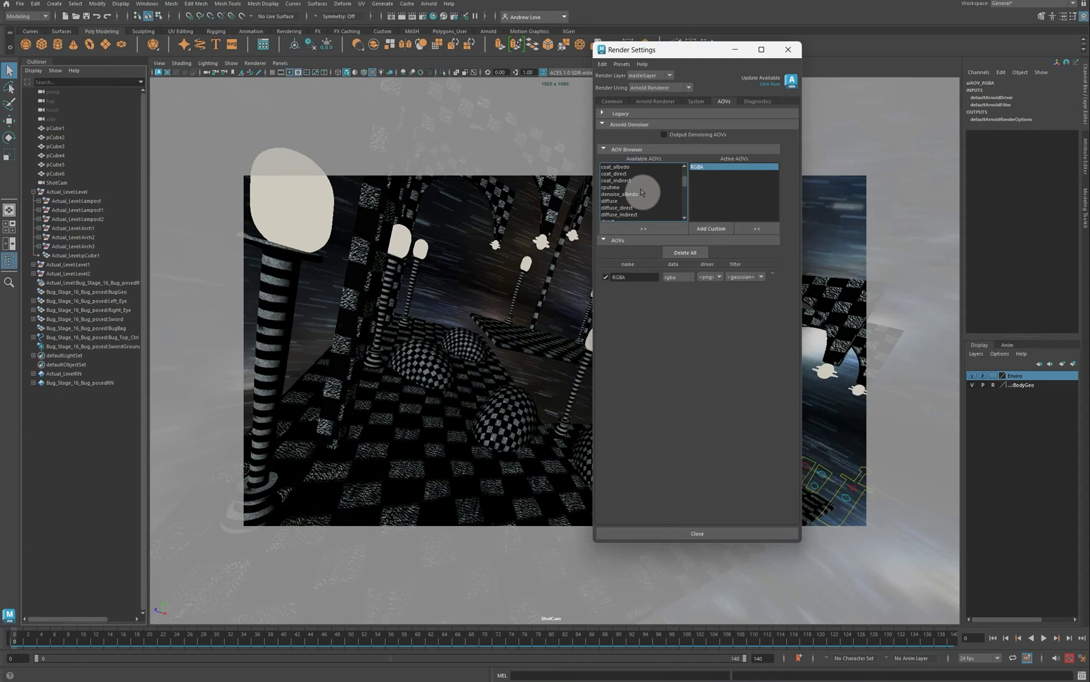
{"action": "left_click", "coordinate": [622, 201]}
{"action": "left_click", "coordinate": [630, 229]}
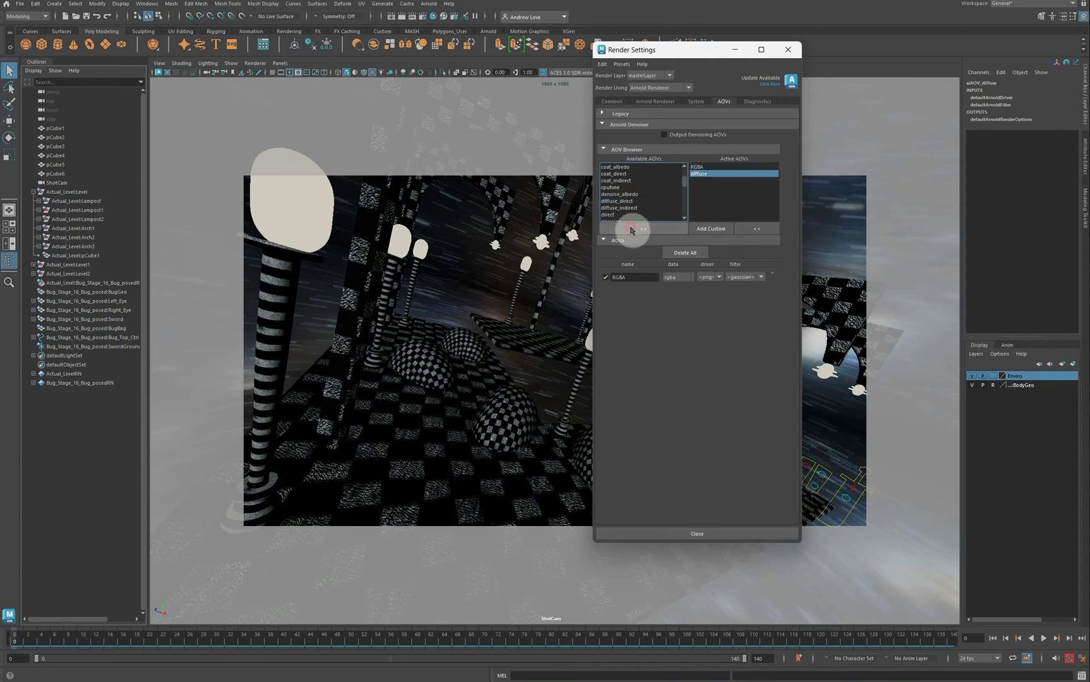
{"action": "scroll", "coordinate": [639, 202], "scroll_direction": "down", "scroll_amount": 1}
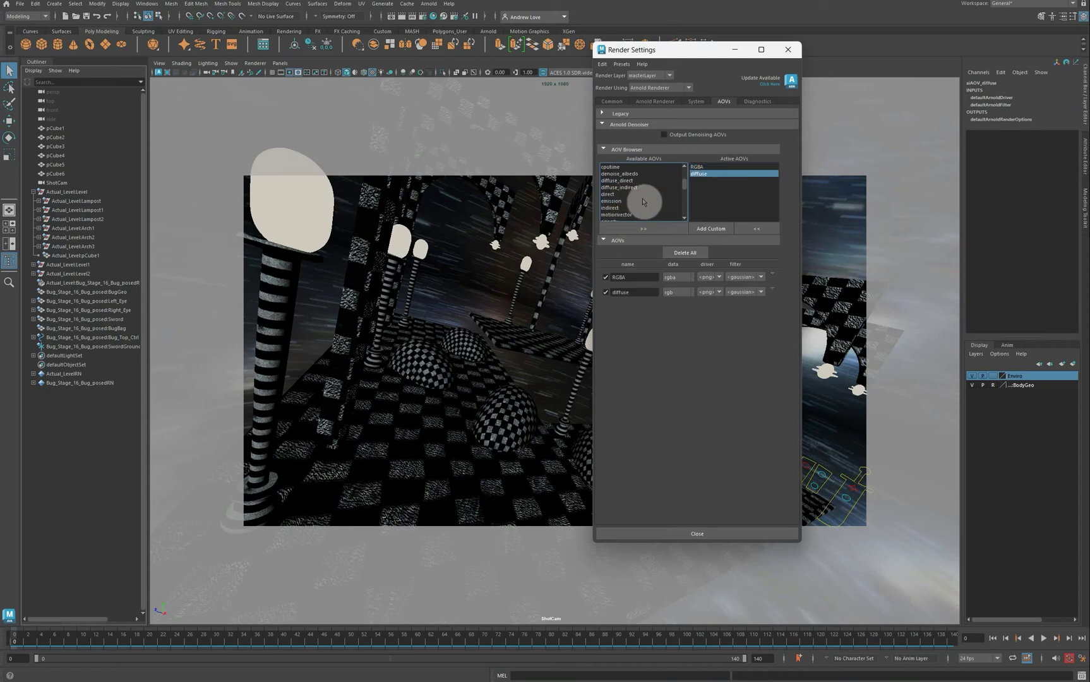
{"action": "left_click", "coordinate": [625, 201]}
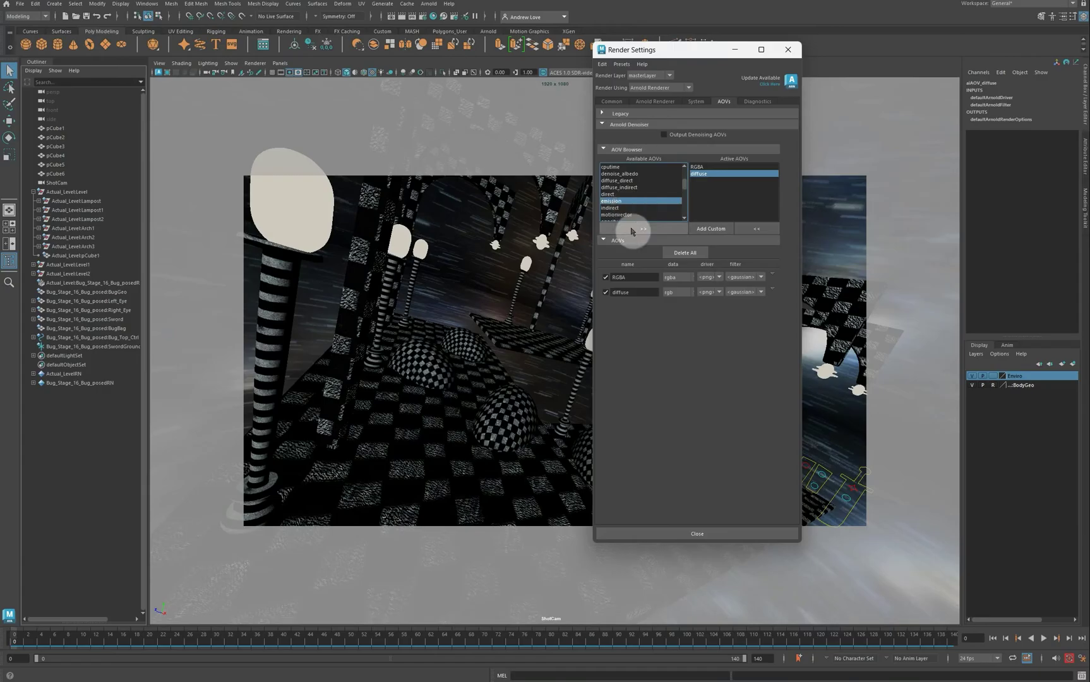
{"action": "left_click", "coordinate": [628, 227]}
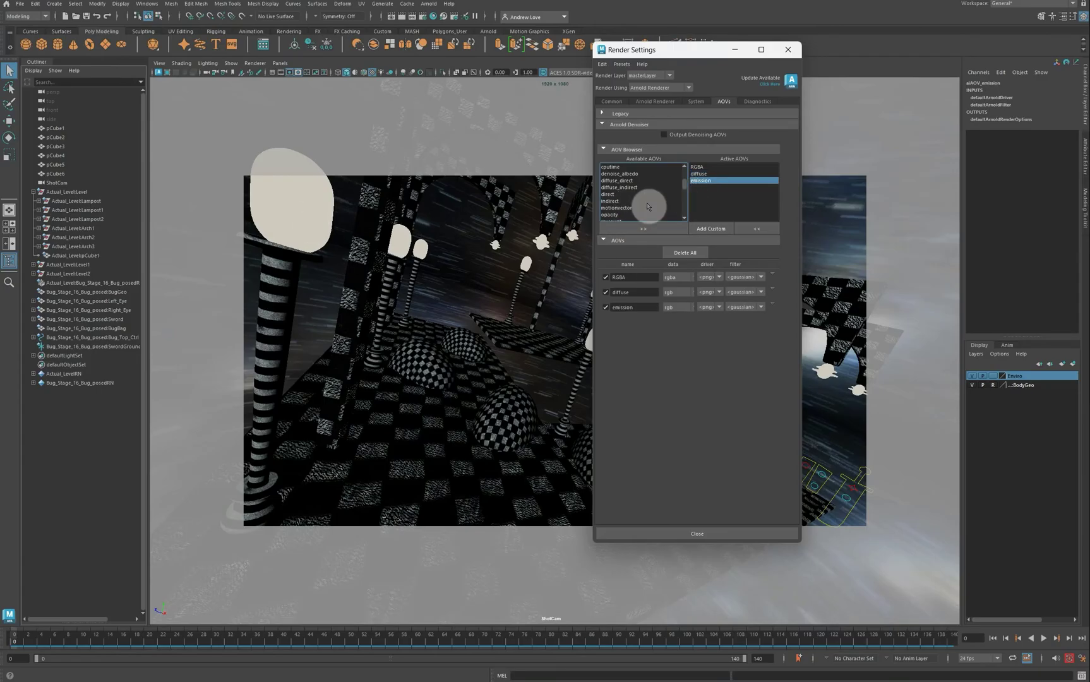
Add the specular pass to the active AOVs and review the resulting list
{"action": "scroll", "coordinate": [639, 195], "scroll_direction": "down", "scroll_amount": 1}
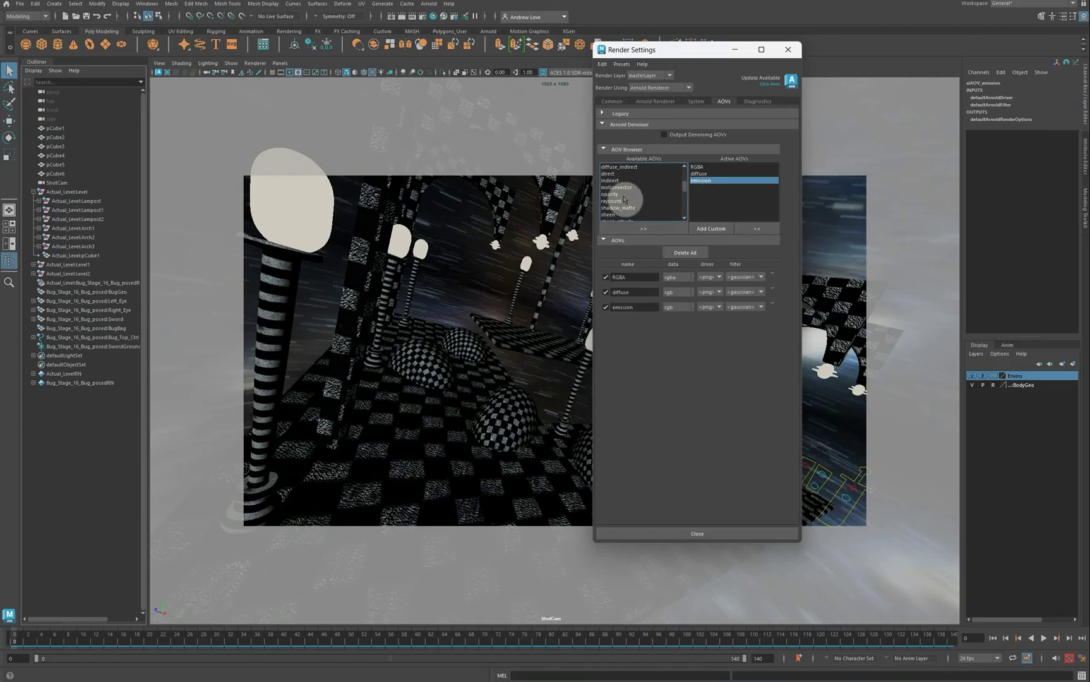
{"action": "scroll", "coordinate": [632, 199], "scroll_direction": "down", "scroll_amount": 1}
{"action": "scroll", "coordinate": [640, 199], "scroll_direction": "down", "scroll_amount": 1}
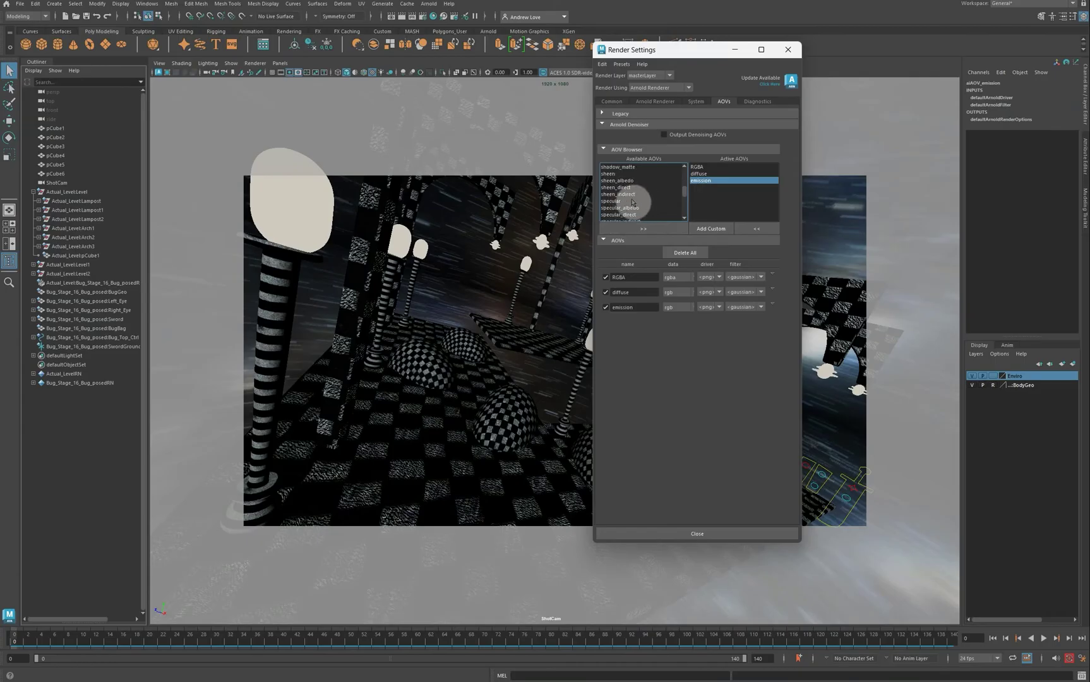
{"action": "left_click", "coordinate": [632, 202]}
{"action": "left_click", "coordinate": [632, 230]}
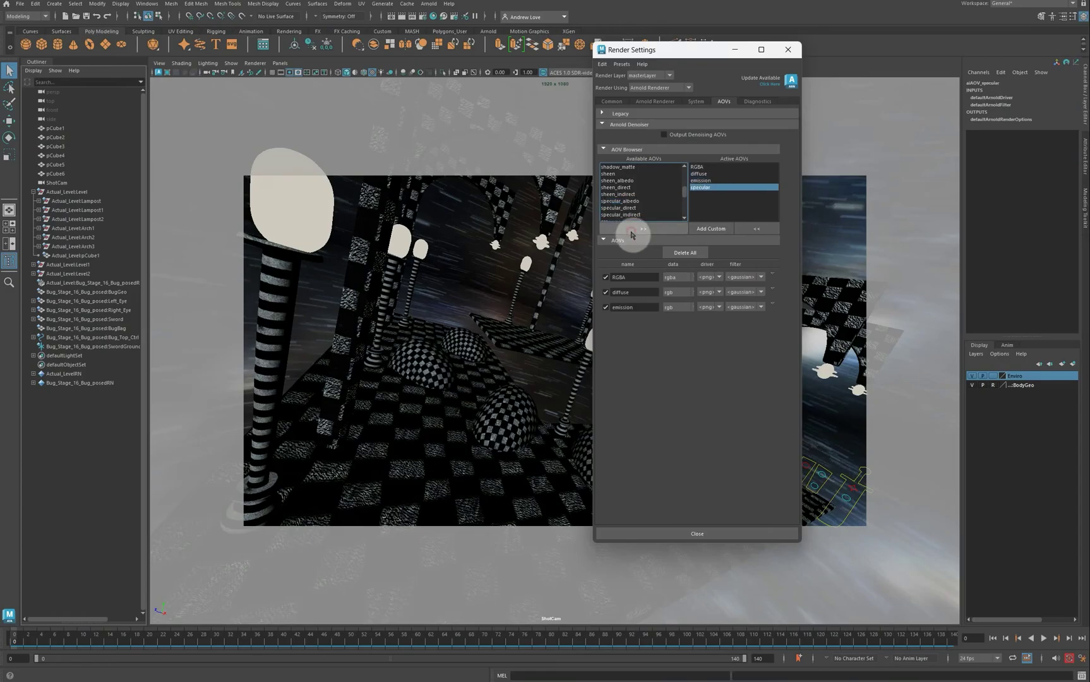
{"action": "scroll", "coordinate": [633, 200], "scroll_direction": "down", "scroll_amount": 1}
{"action": "scroll", "coordinate": [636, 202], "scroll_direction": "down", "scroll_amount": 1}
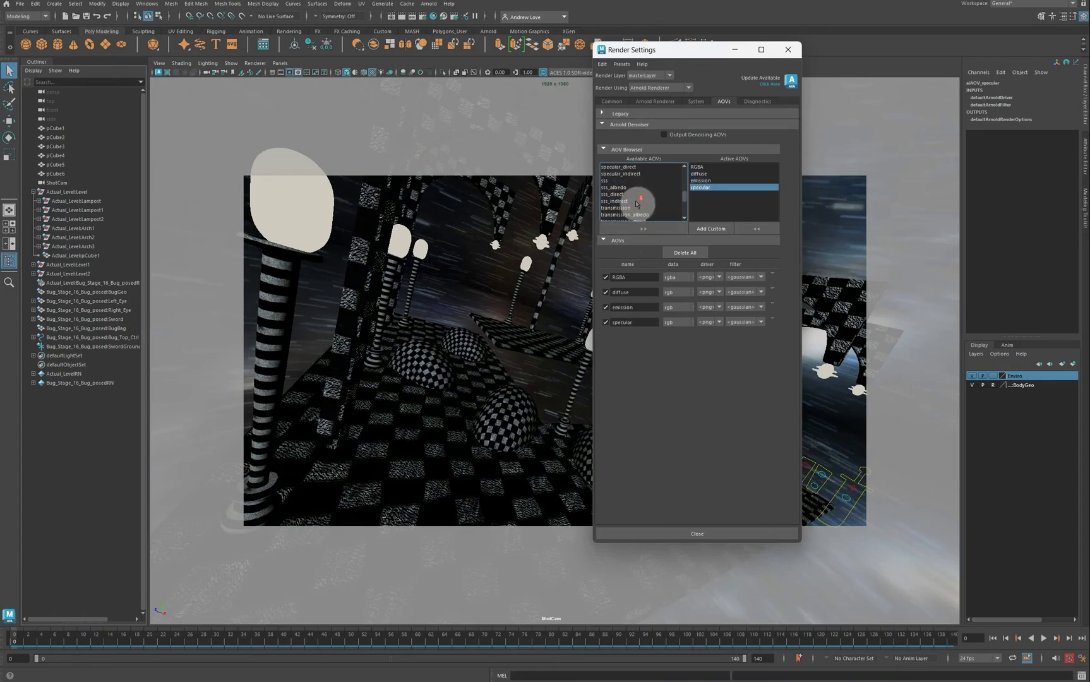
{"action": "scroll", "coordinate": [641, 204], "scroll_direction": "down", "scroll_amount": 4}
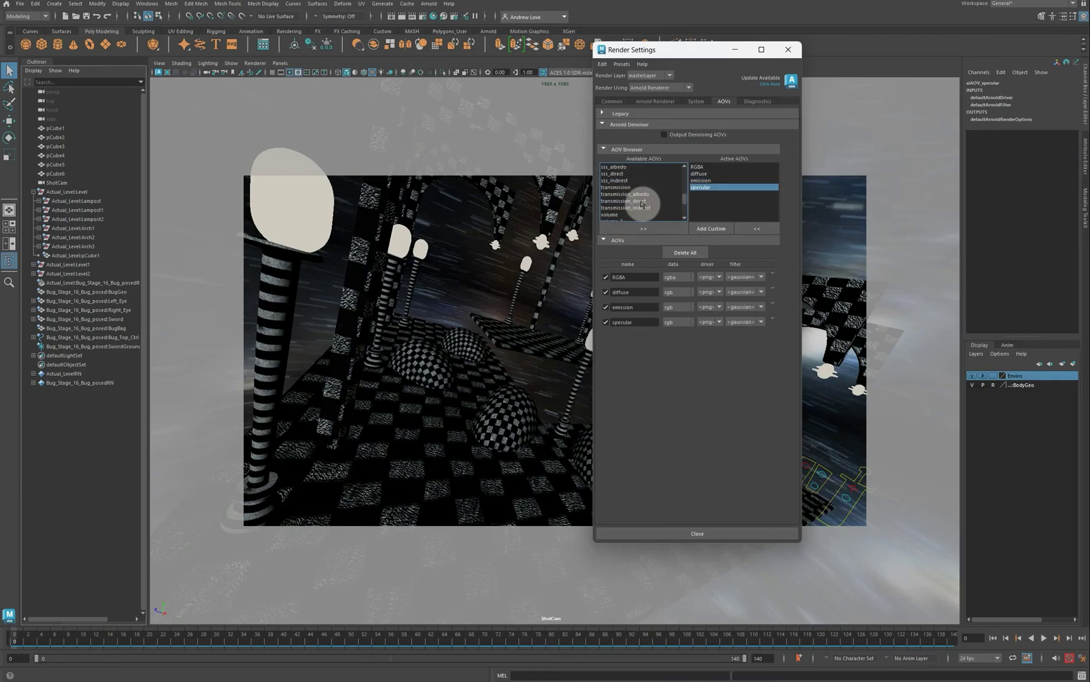
{"action": "scroll", "coordinate": [642, 203], "scroll_direction": "down", "scroll_amount": 1}
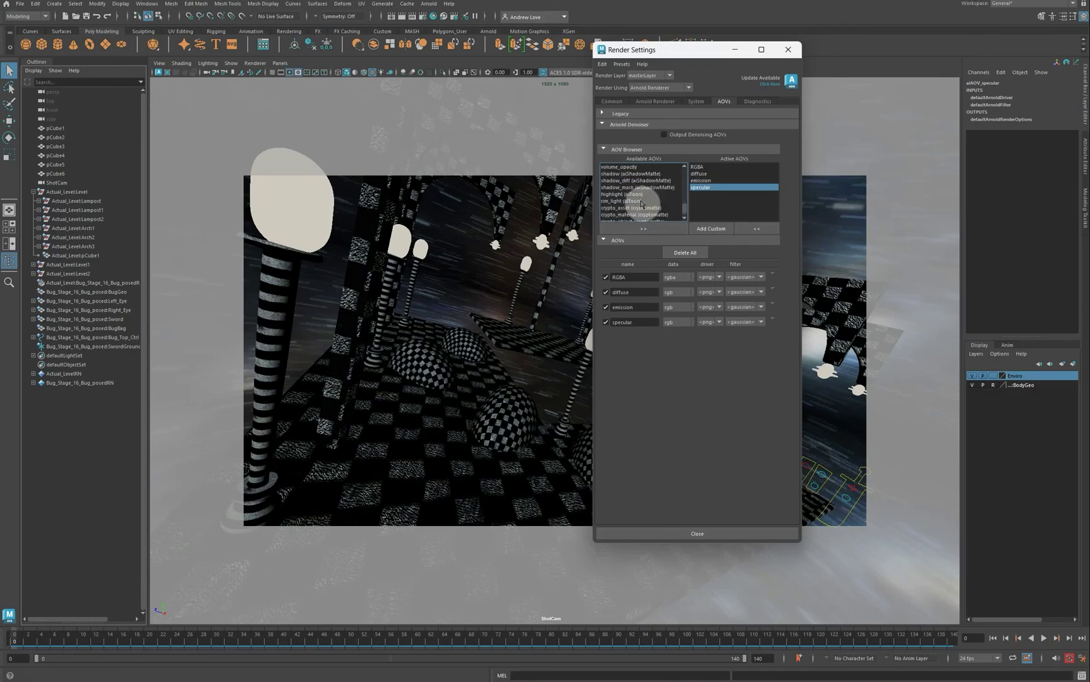
{"action": "scroll", "coordinate": [642, 203], "scroll_direction": "down", "scroll_amount": 1}
{"action": "scroll", "coordinate": [641, 203], "scroll_direction": "up", "scroll_amount": 6}
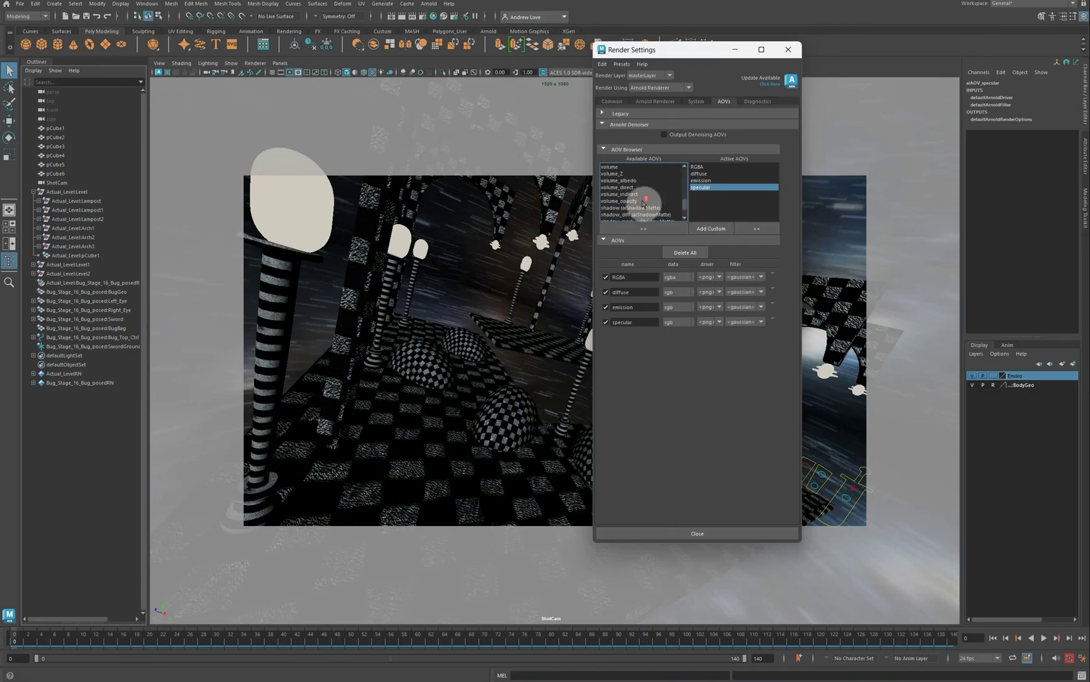
{"action": "scroll", "coordinate": [642, 203], "scroll_direction": "up", "scroll_amount": 1}
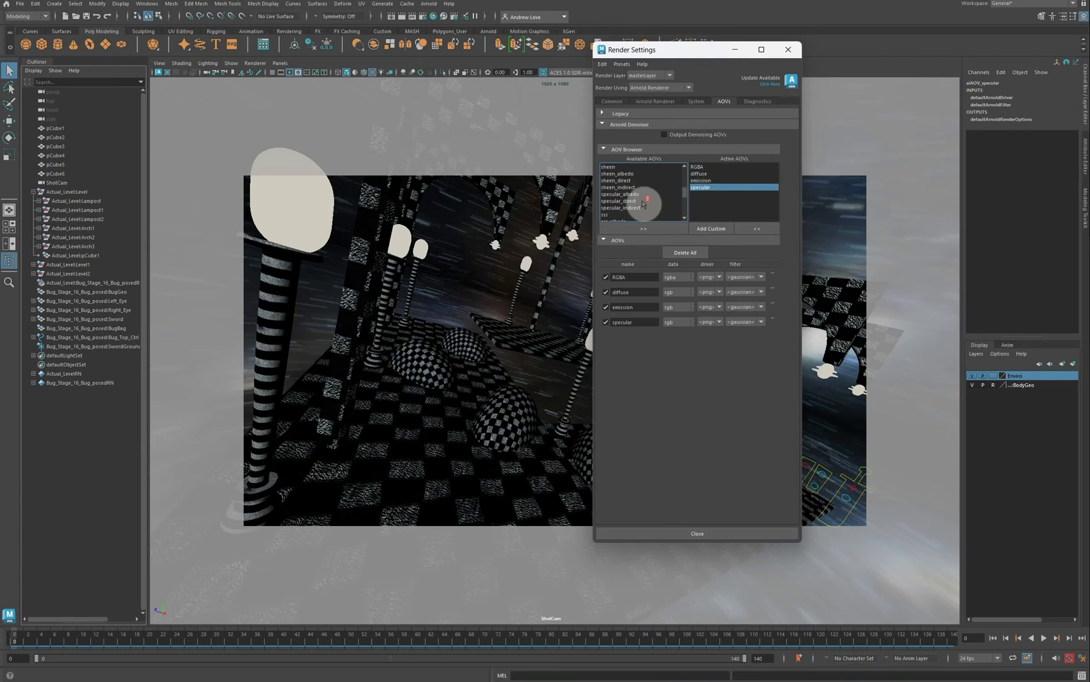
{"action": "scroll", "coordinate": [642, 204], "scroll_direction": "up", "scroll_amount": 5}
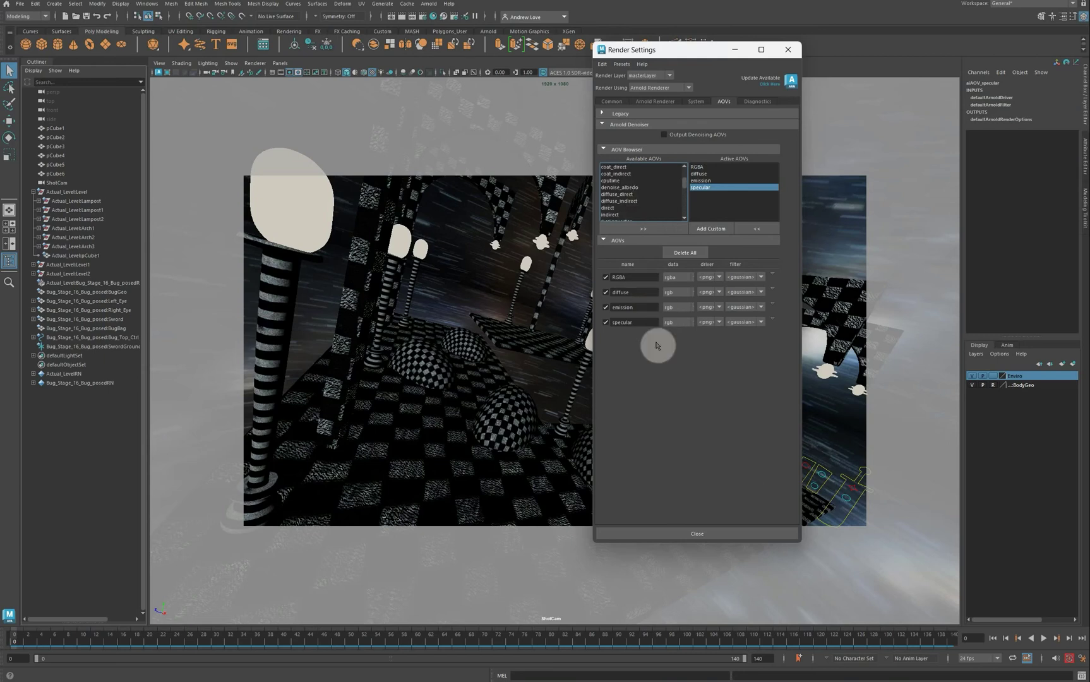
Create a custom AO pass and select its aiAOV_AO node to edit its attributes
{"action": "left_click", "coordinate": [700, 230]}
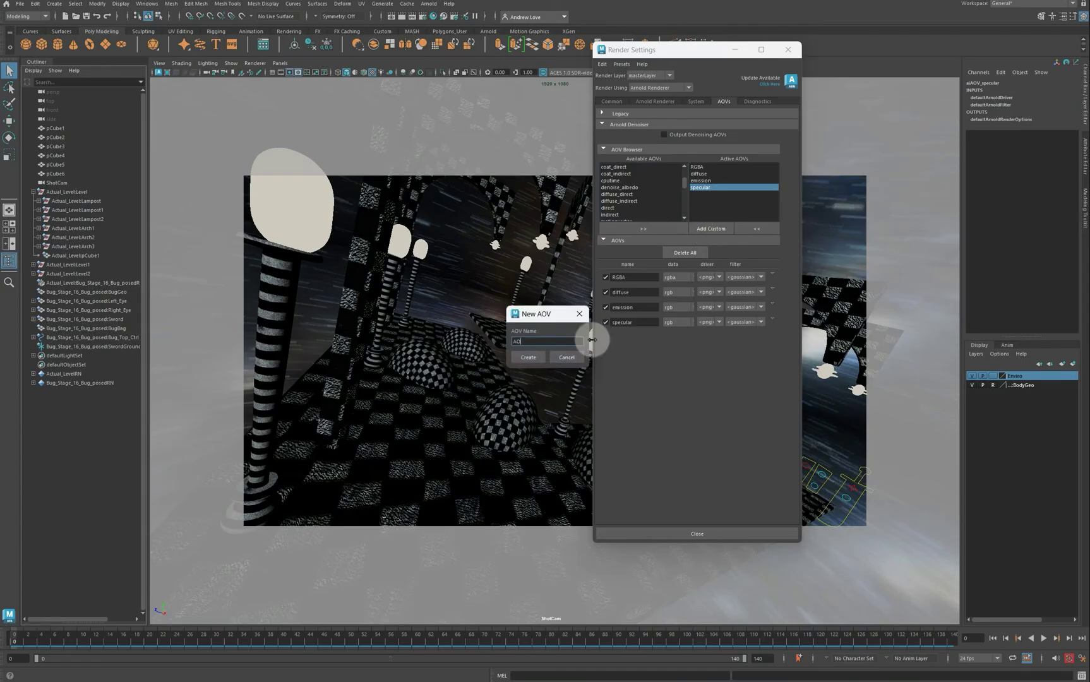
{"action": "left_click", "coordinate": [518, 358]}
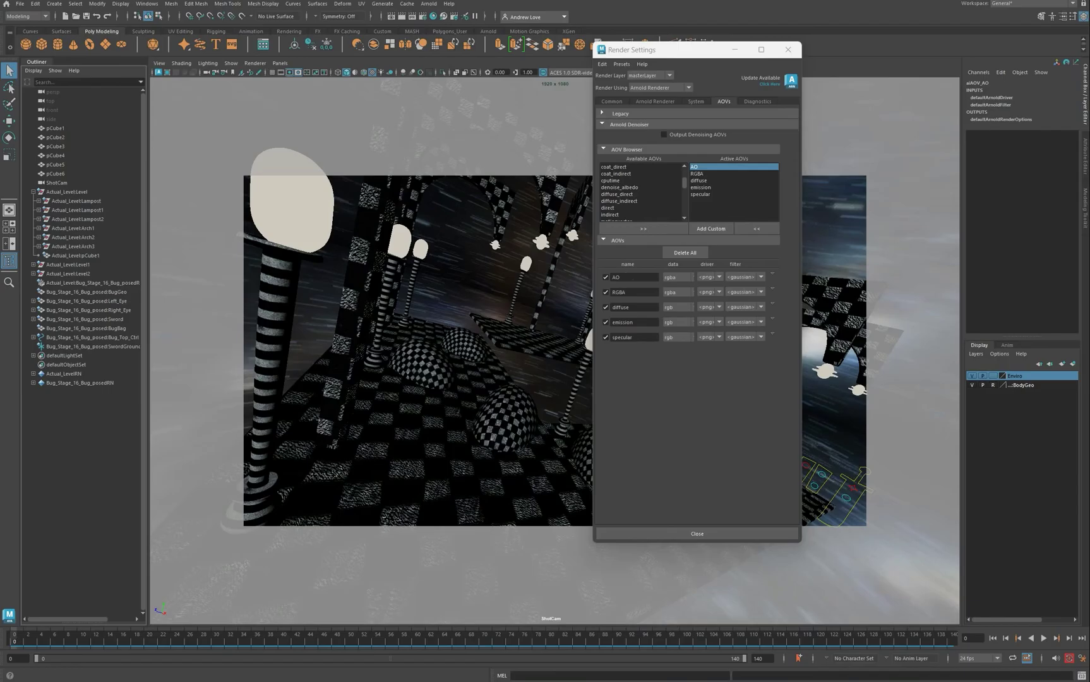
{"action": "left_click", "coordinate": [1083, 167]}
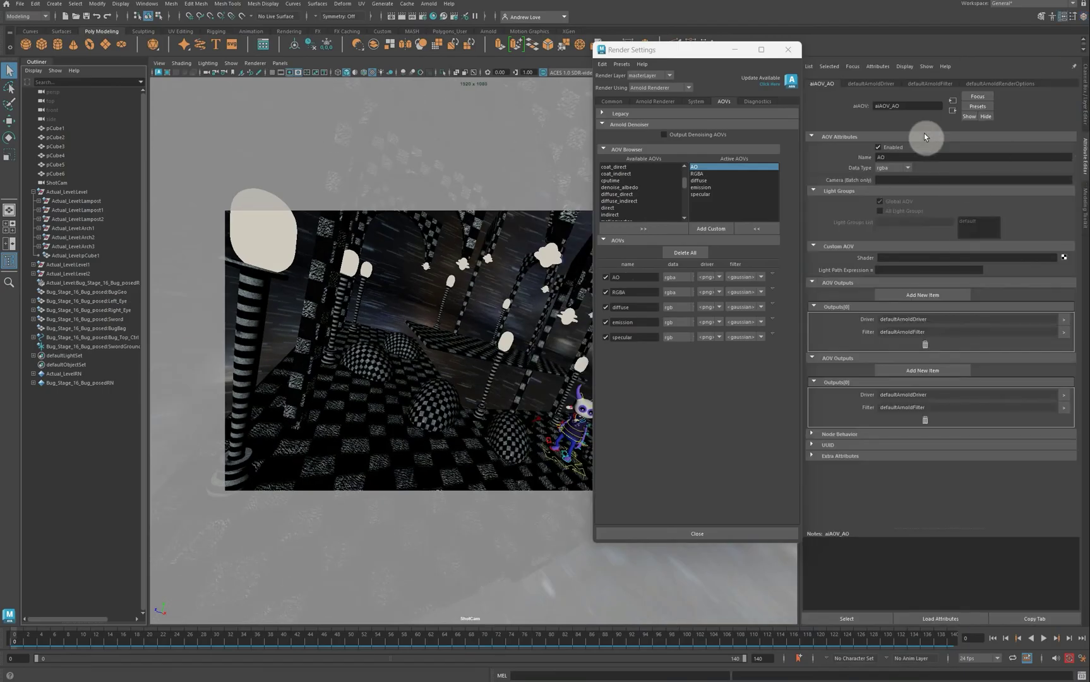
{"action": "left_click", "coordinate": [772, 275]}
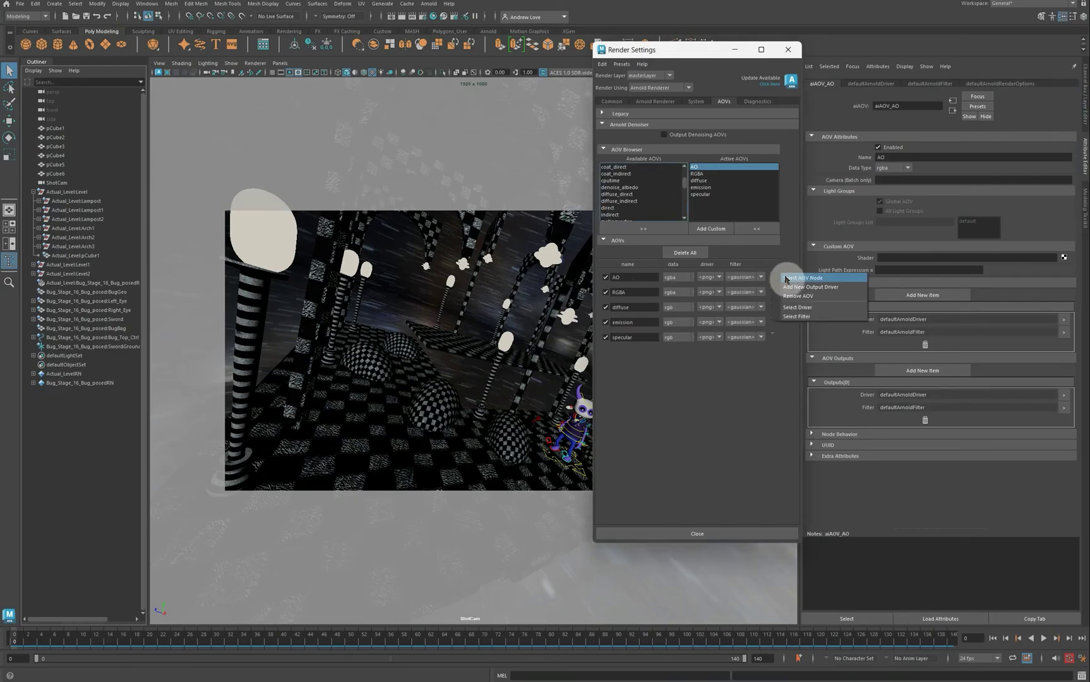
{"action": "left_click", "coordinate": [786, 278]}
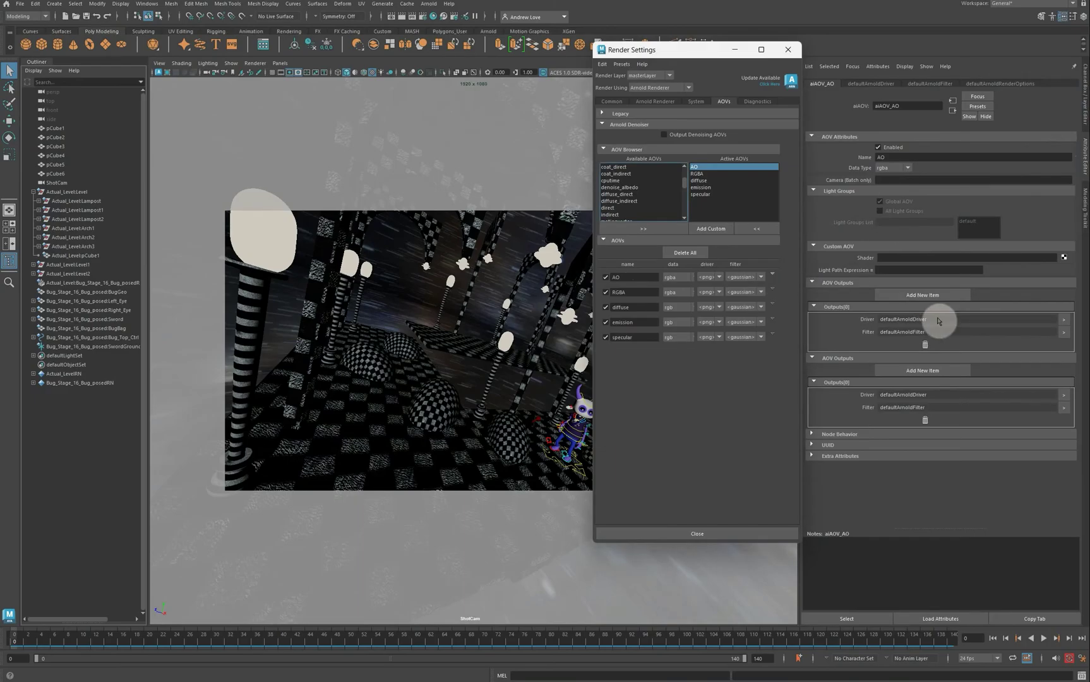
Create an aiAmbientOcclusion shader from Arnold > Shader for the AO pass's shader slot
{"action": "left_click", "coordinate": [1063, 260]}
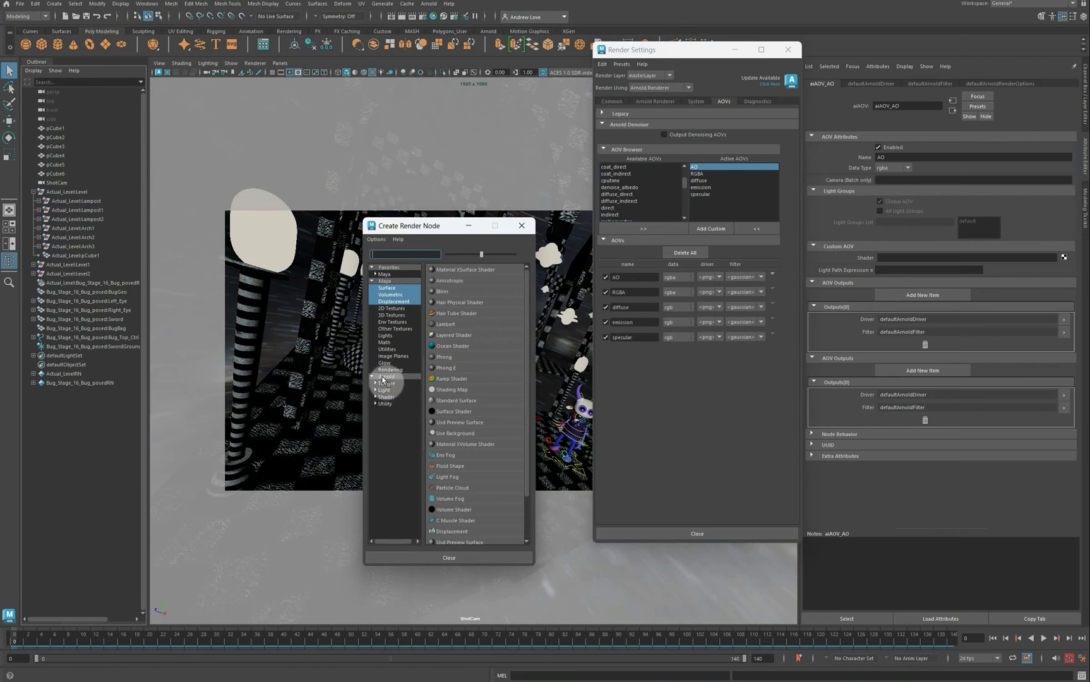
{"action": "left_click", "coordinate": [384, 397]}
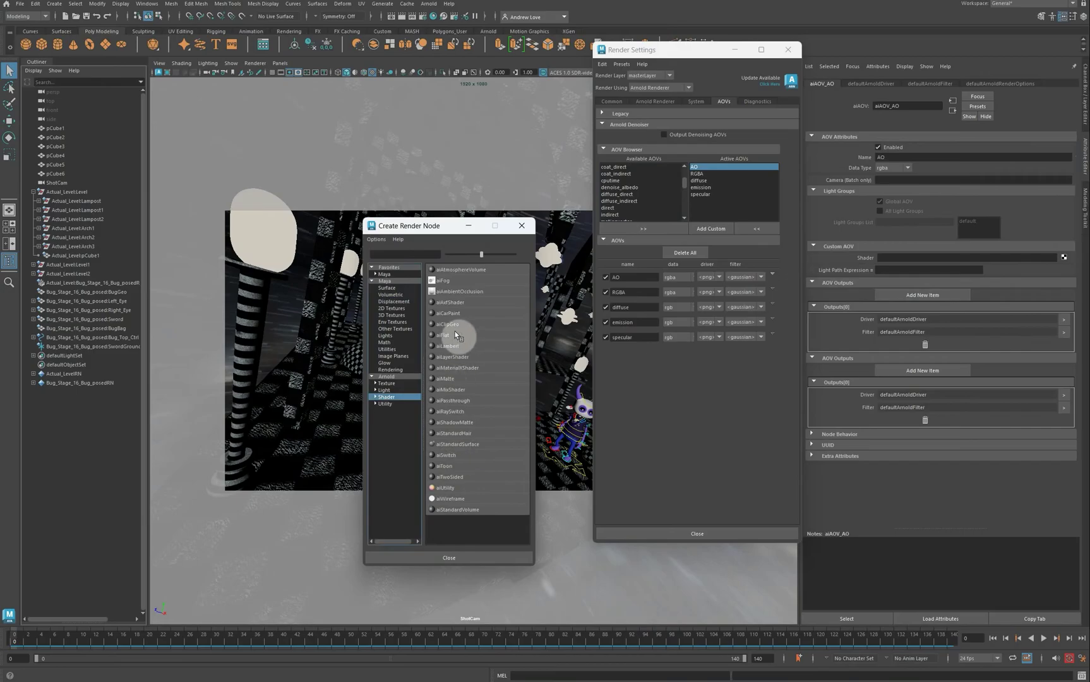
{"action": "left_click", "coordinate": [453, 293]}
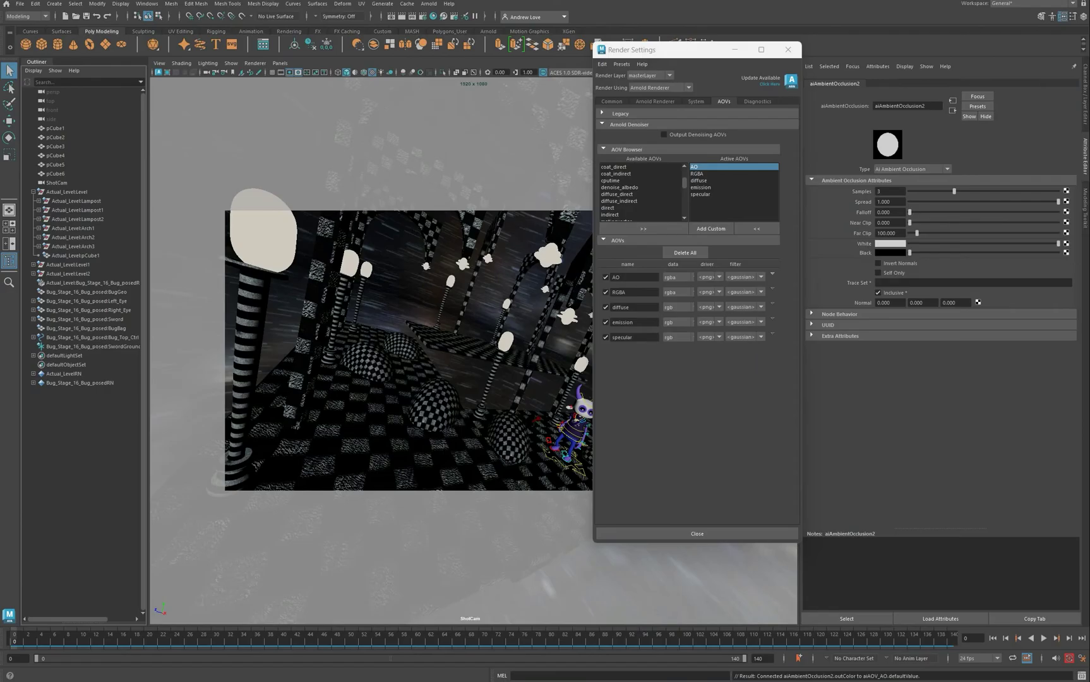
{"action": "left_click_drag", "start_coordinate": [1089, 303], "coordinate": [782, 218]}
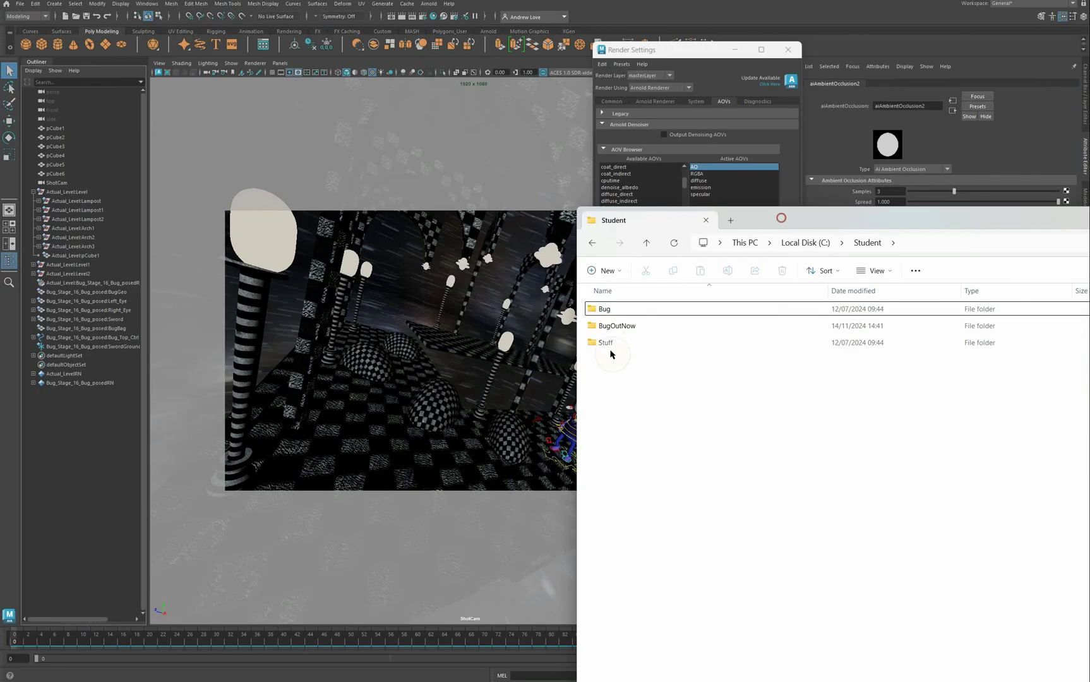
{"action": "left_click", "coordinate": [598, 306]}
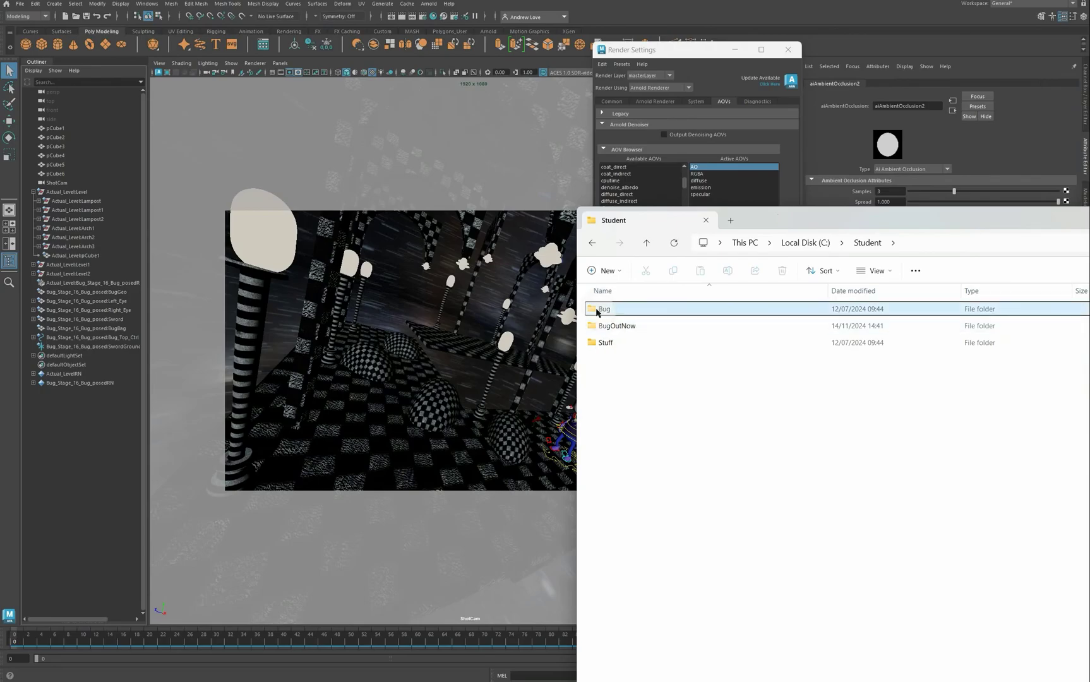
{"action": "double_click", "coordinate": [599, 310]}
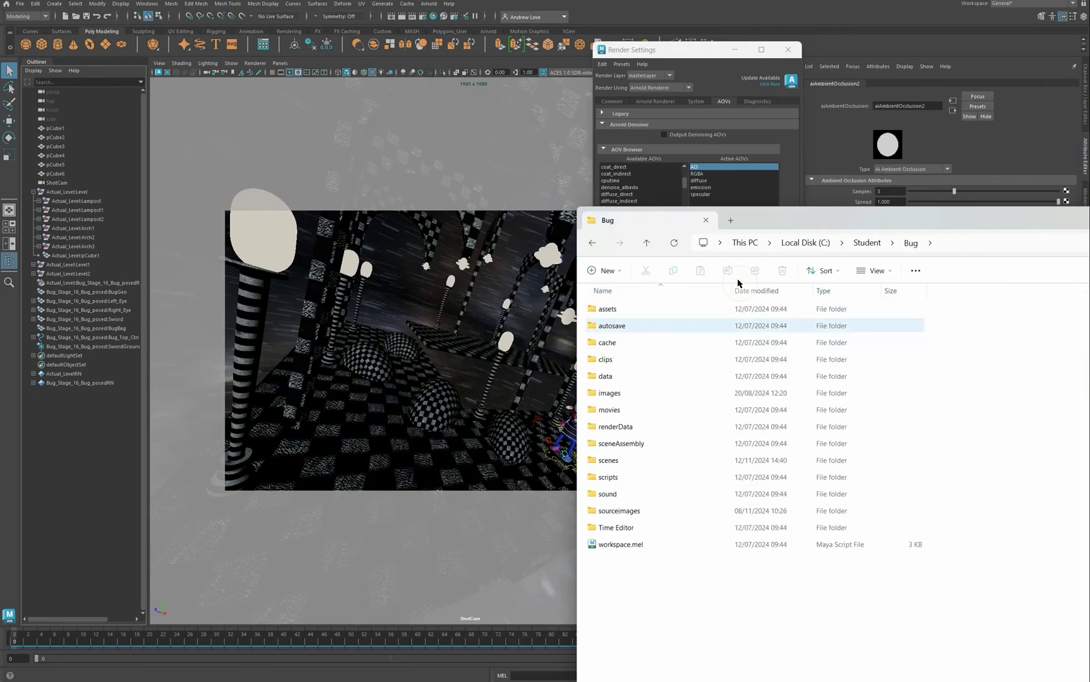
{"action": "left_click", "coordinate": [866, 244]}
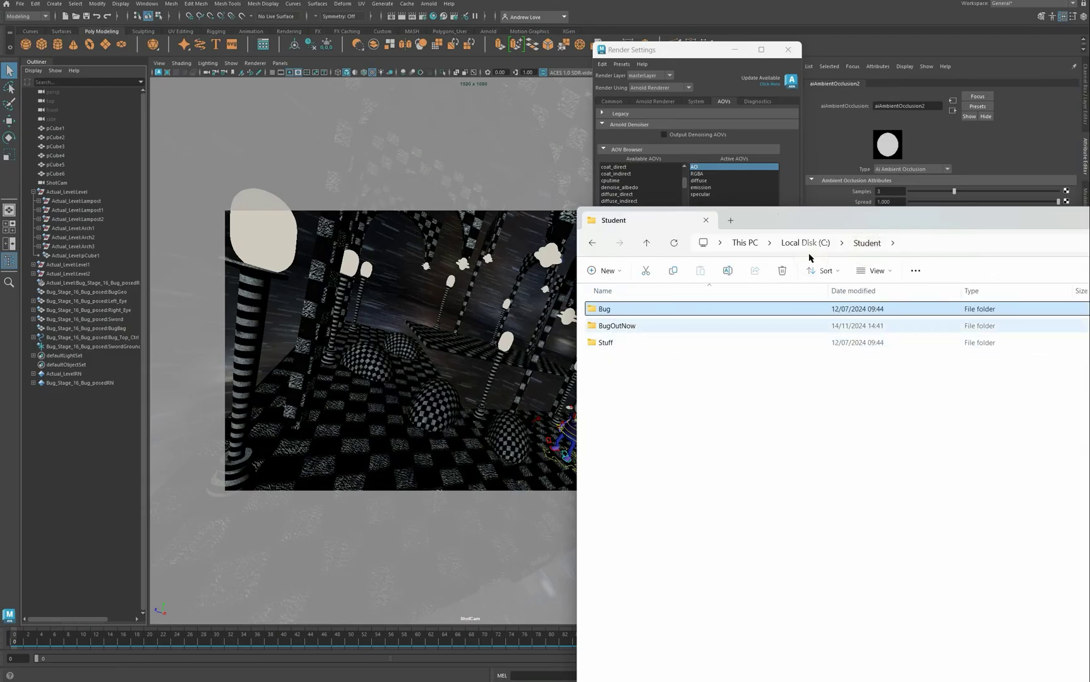
{"action": "key", "text": "alt+Tab"}
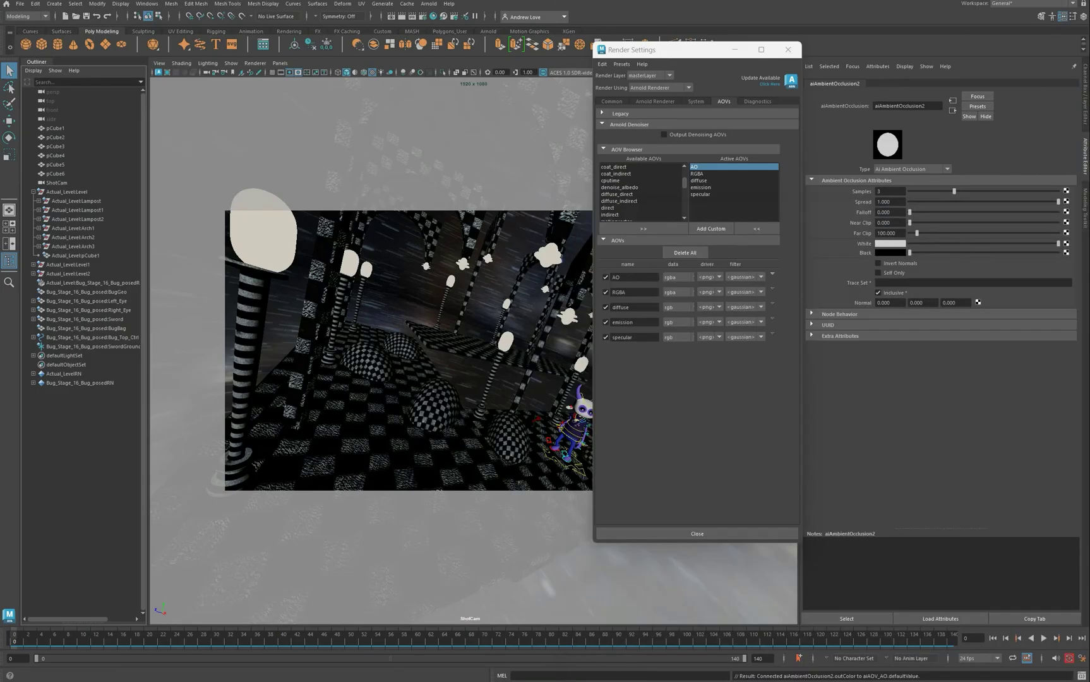
Close Render Settings and open Render Sequence options from the Rendering menu set
{"action": "left_click", "coordinate": [787, 53]}
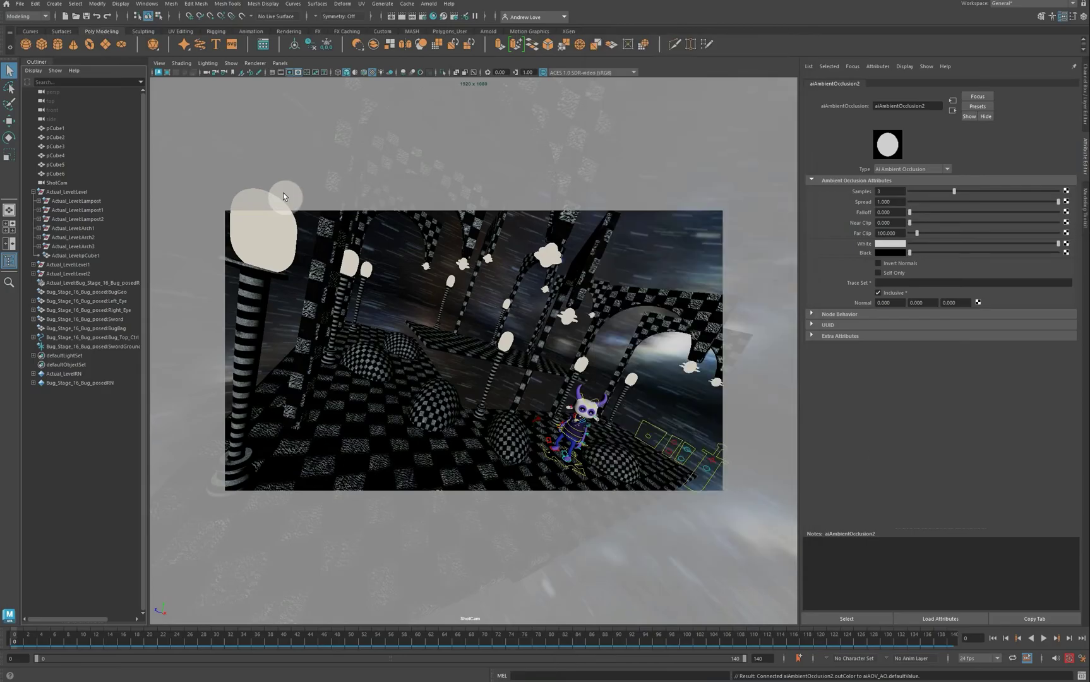
{"action": "left_click", "coordinate": [45, 17]}
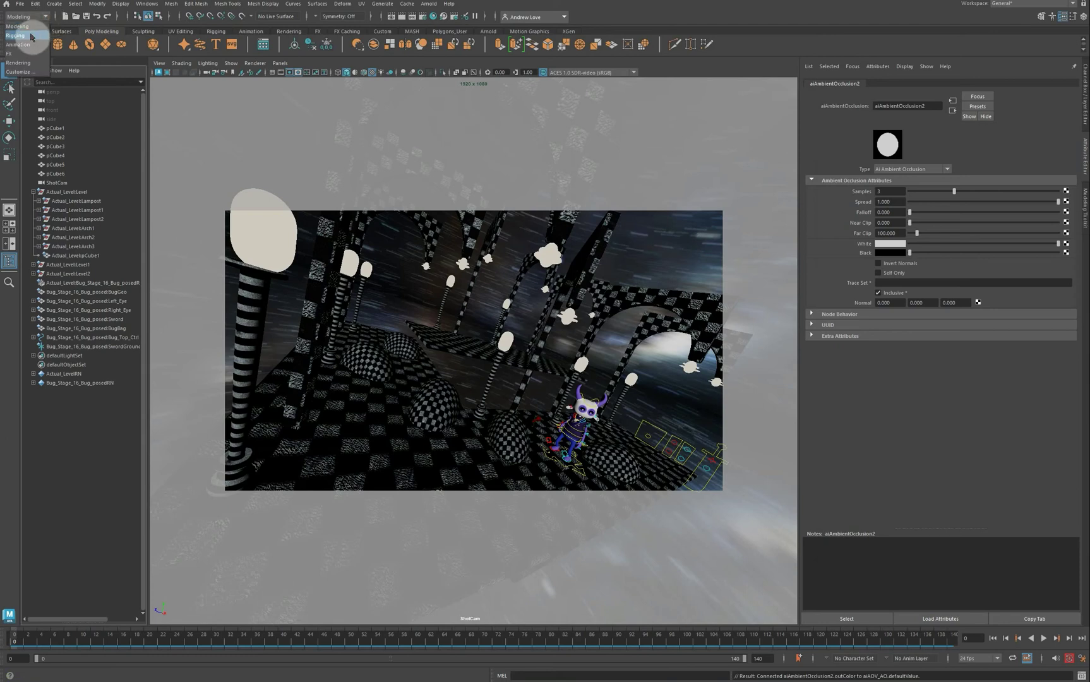
{"action": "left_click", "coordinate": [30, 63]}
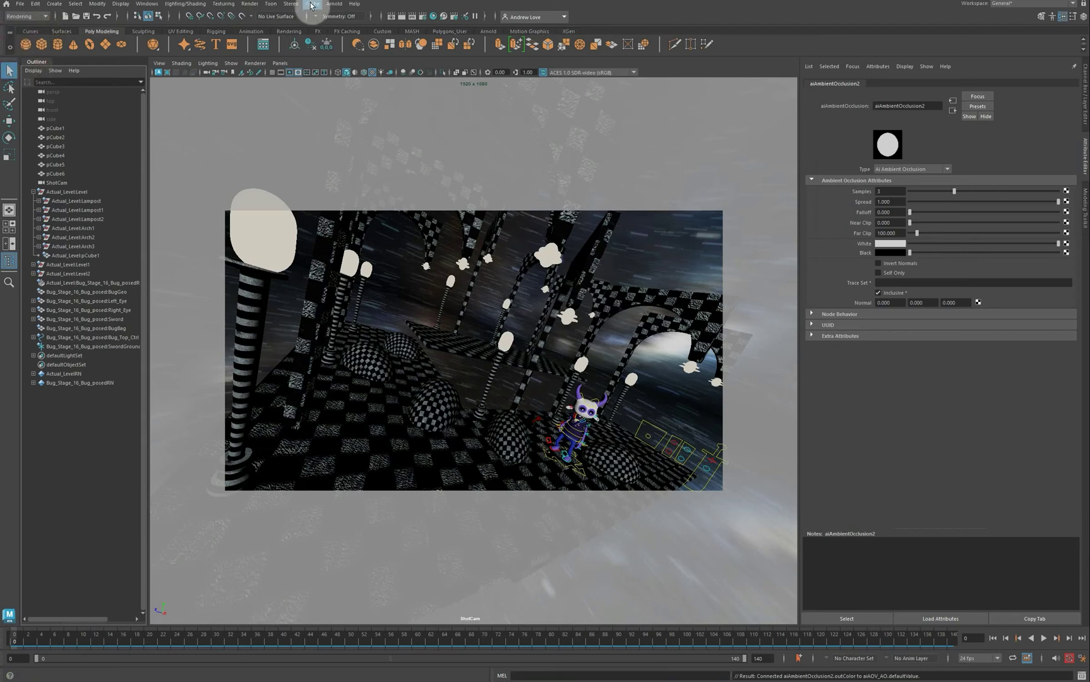
{"action": "left_click", "coordinate": [250, 4]}
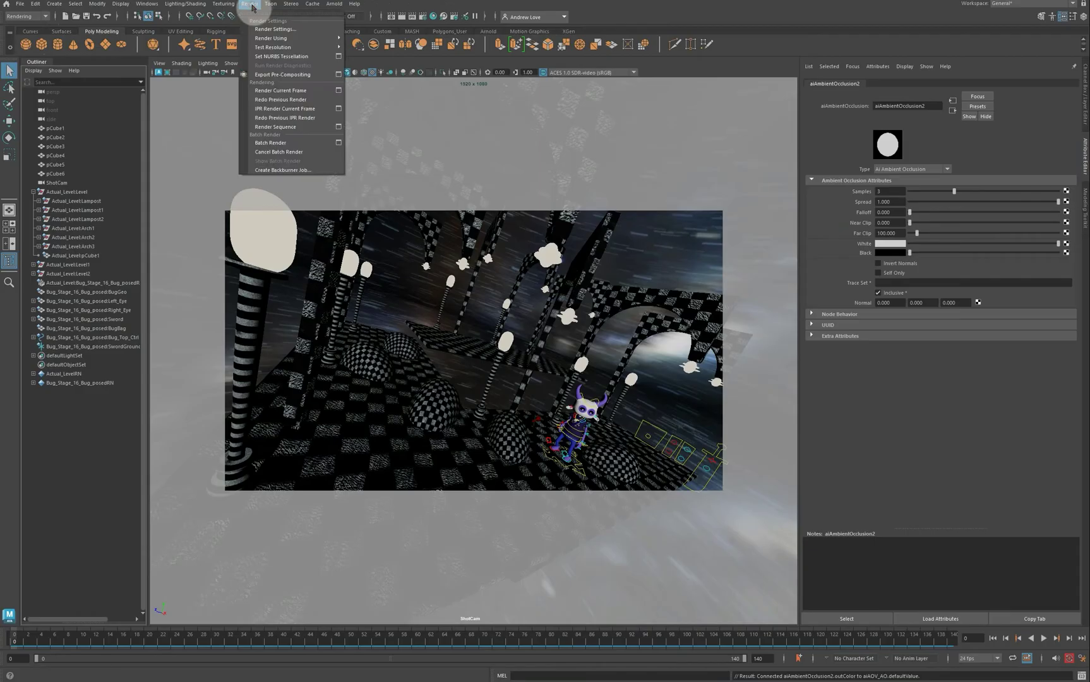
{"action": "left_click", "coordinate": [338, 128]}
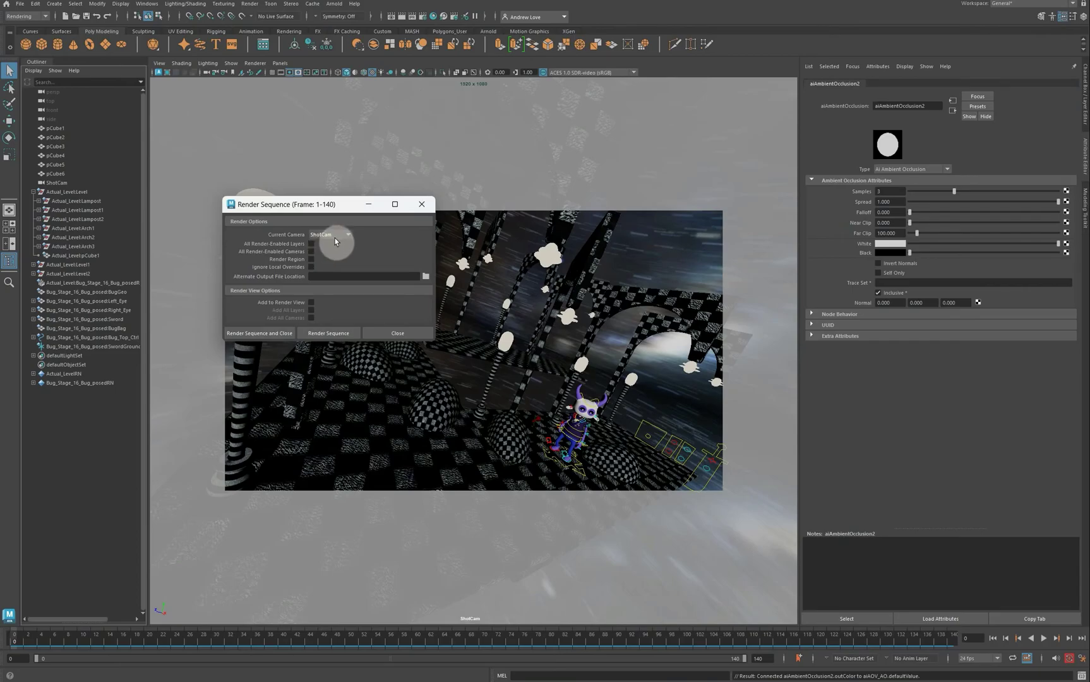
Set the alternate output file location to the C:/Student/BugOutNow folder
{"action": "left_click", "coordinate": [425, 277]}
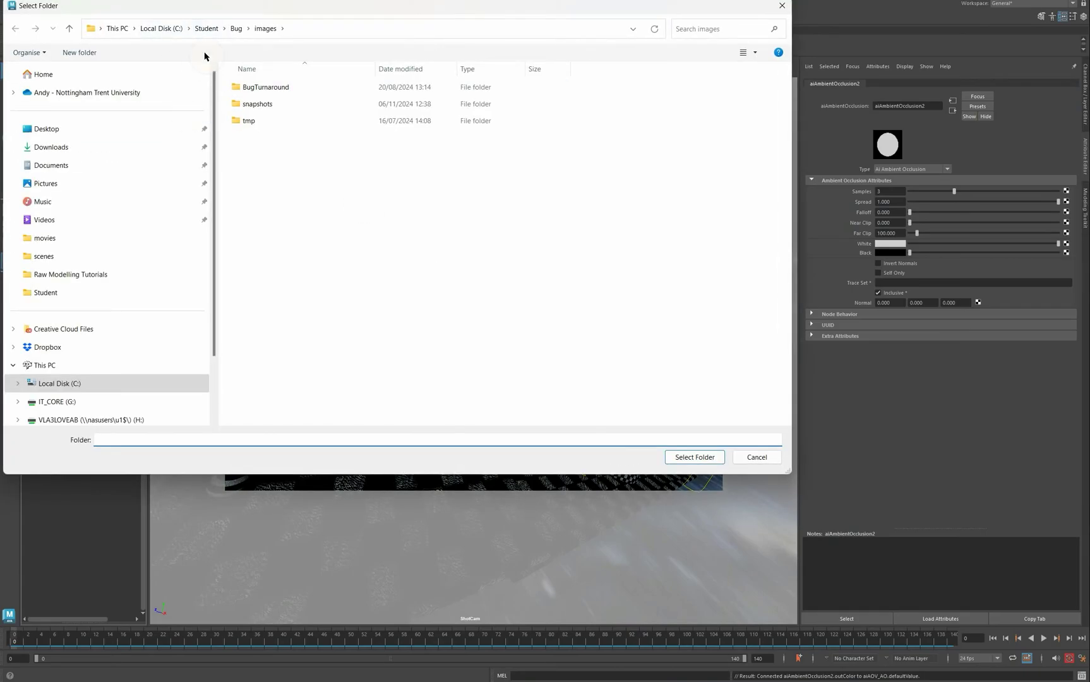
{"action": "left_click", "coordinate": [235, 29]}
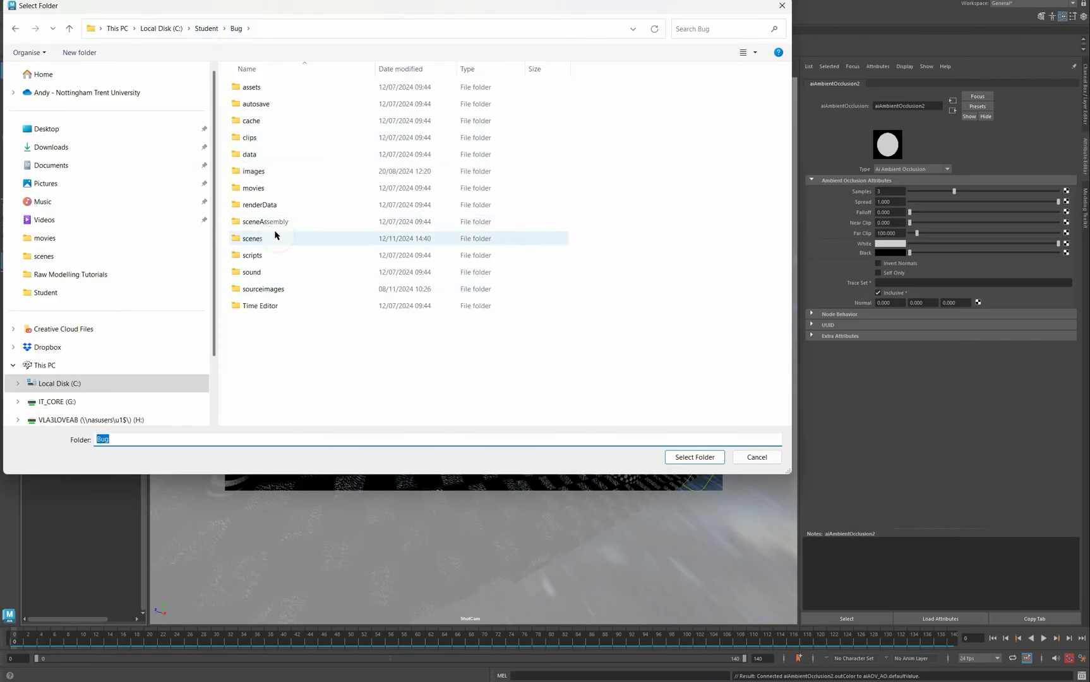
{"action": "left_click", "coordinate": [215, 29]}
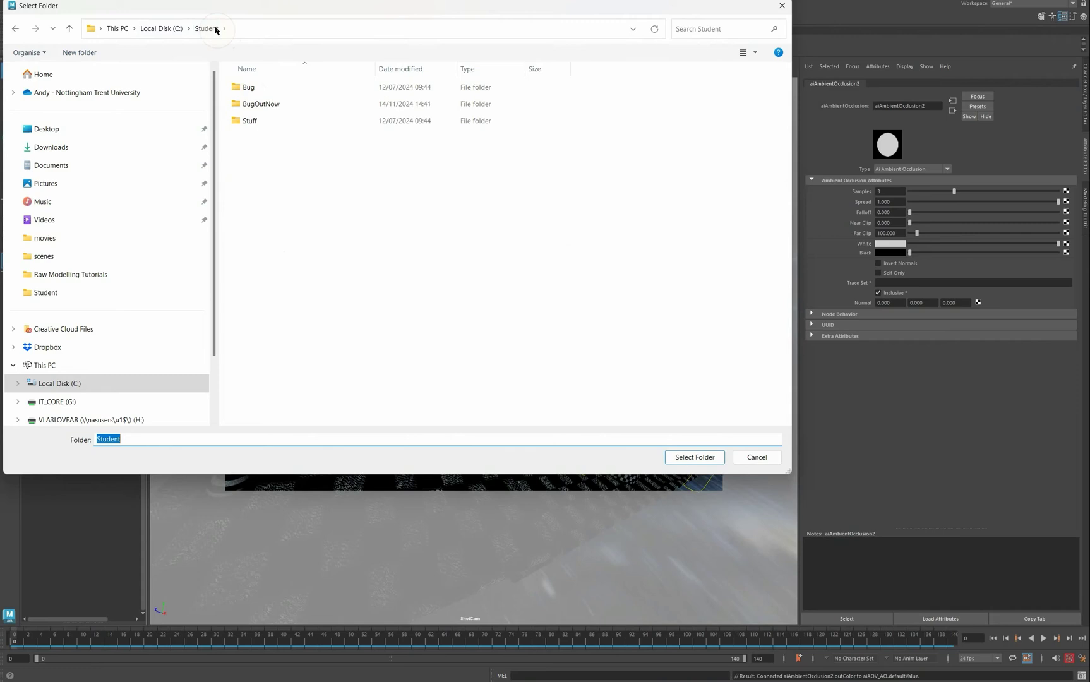
{"action": "left_click", "coordinate": [250, 104]}
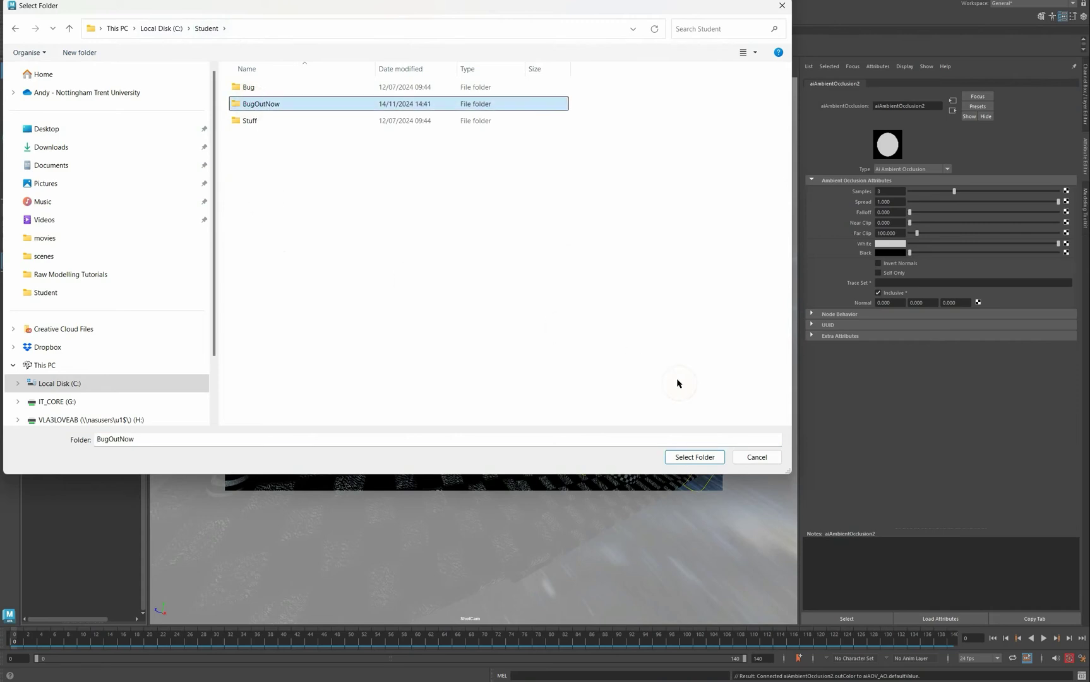
{"action": "left_click", "coordinate": [707, 457]}
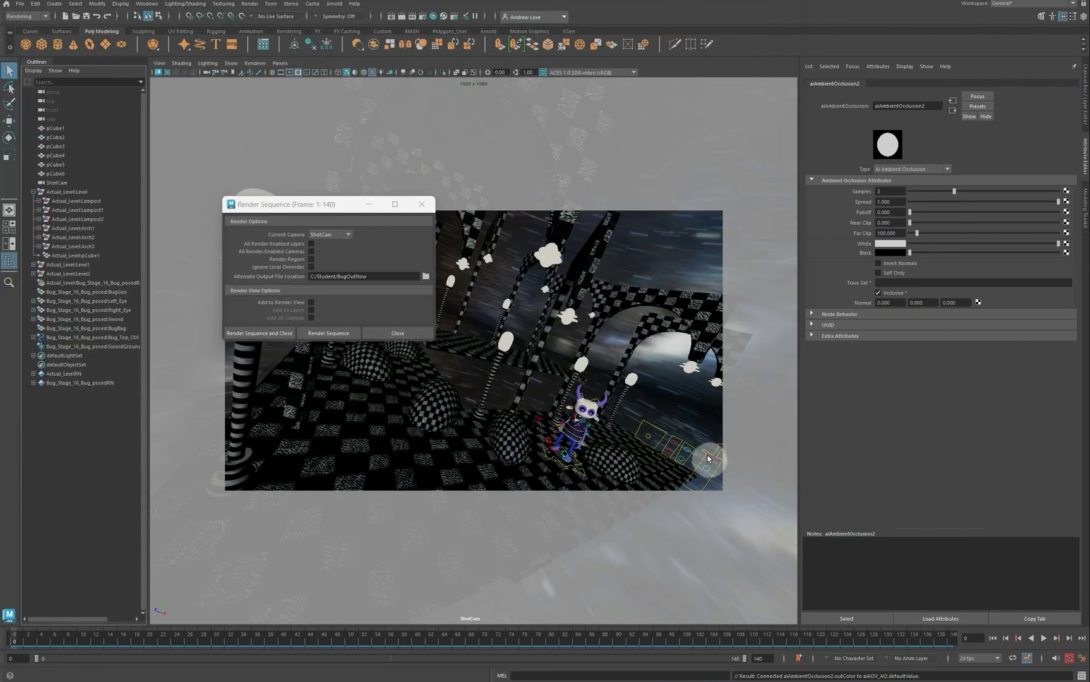
Render the sequence, then check the BugOutNow and beauty folders in the file browser
{"action": "left_click", "coordinate": [324, 334]}
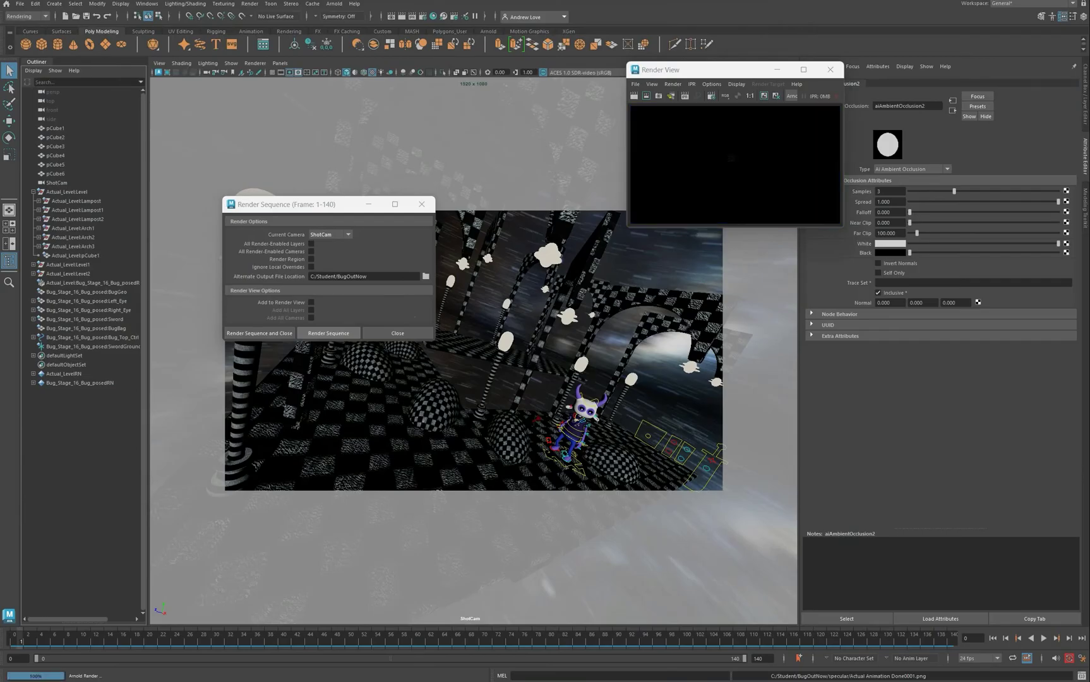
{"action": "key", "text": "alt+Tab"}
{"action": "left_click_drag", "start_coordinate": [840, 214], "coordinate": [601, 193]}
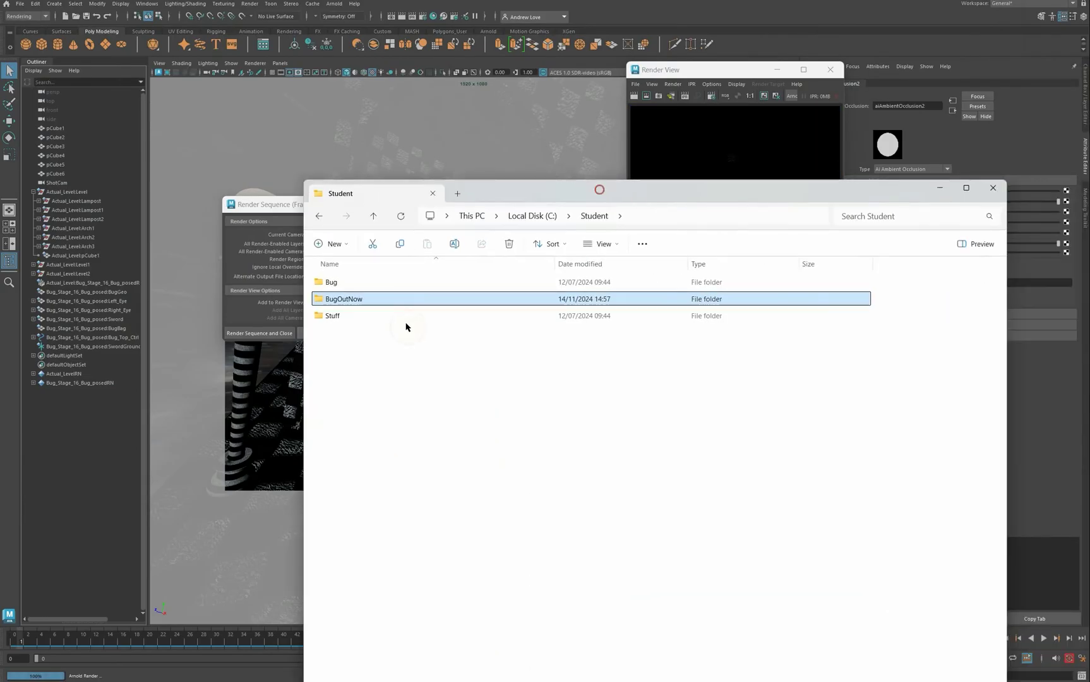
{"action": "double_click", "coordinate": [320, 300]}
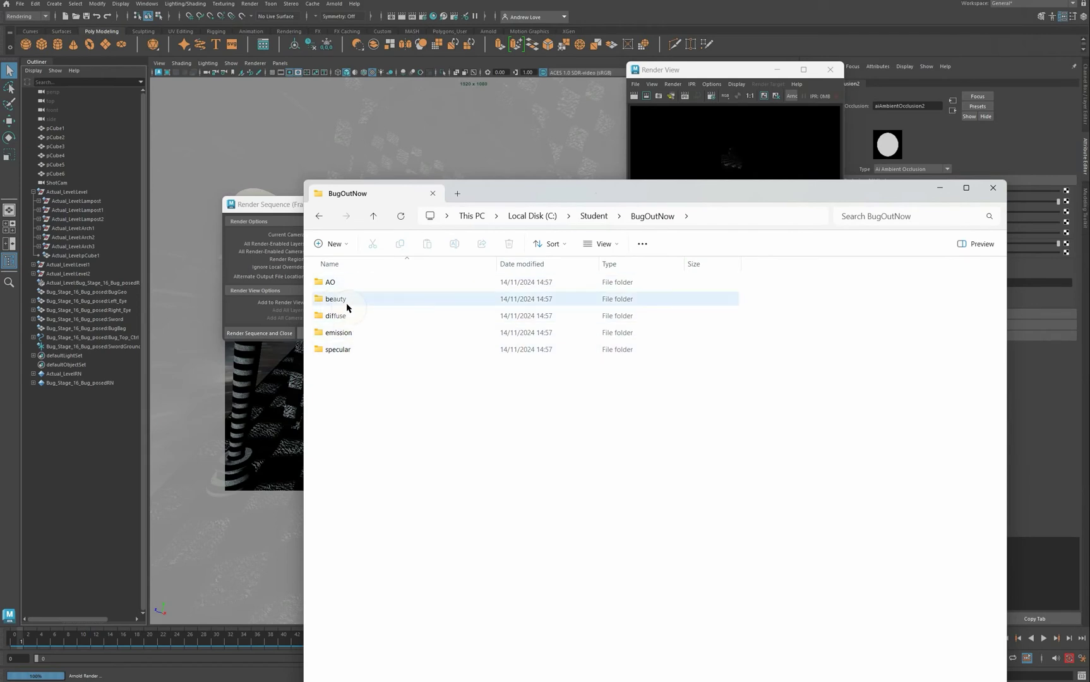
{"action": "double_click", "coordinate": [322, 299]}
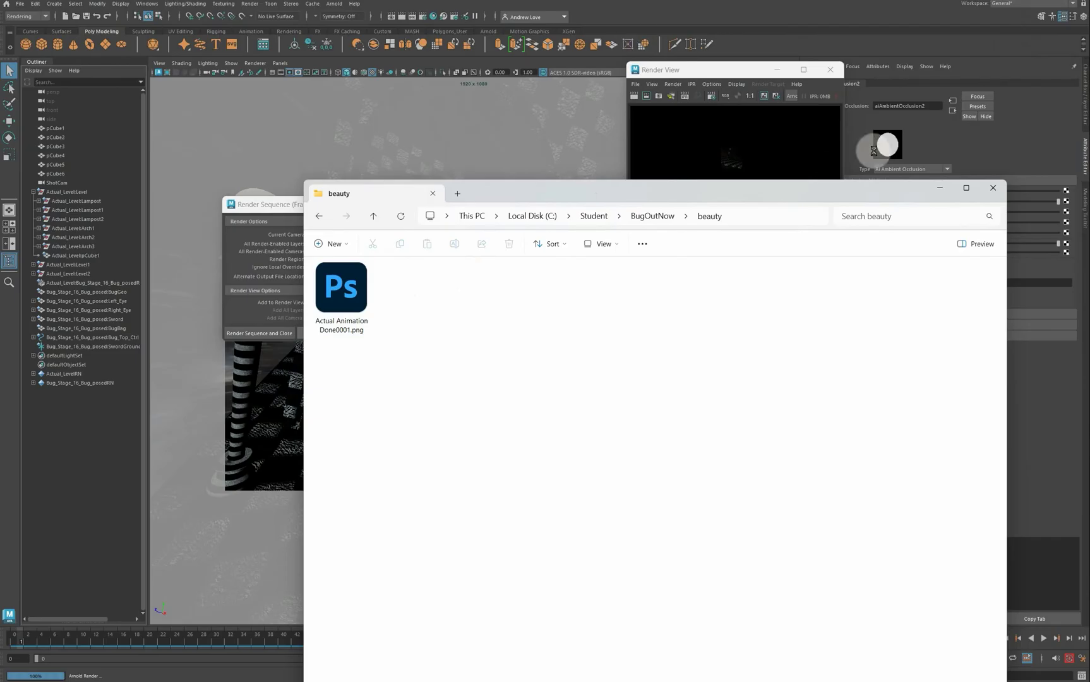
{"action": "left_click", "coordinate": [992, 189]}
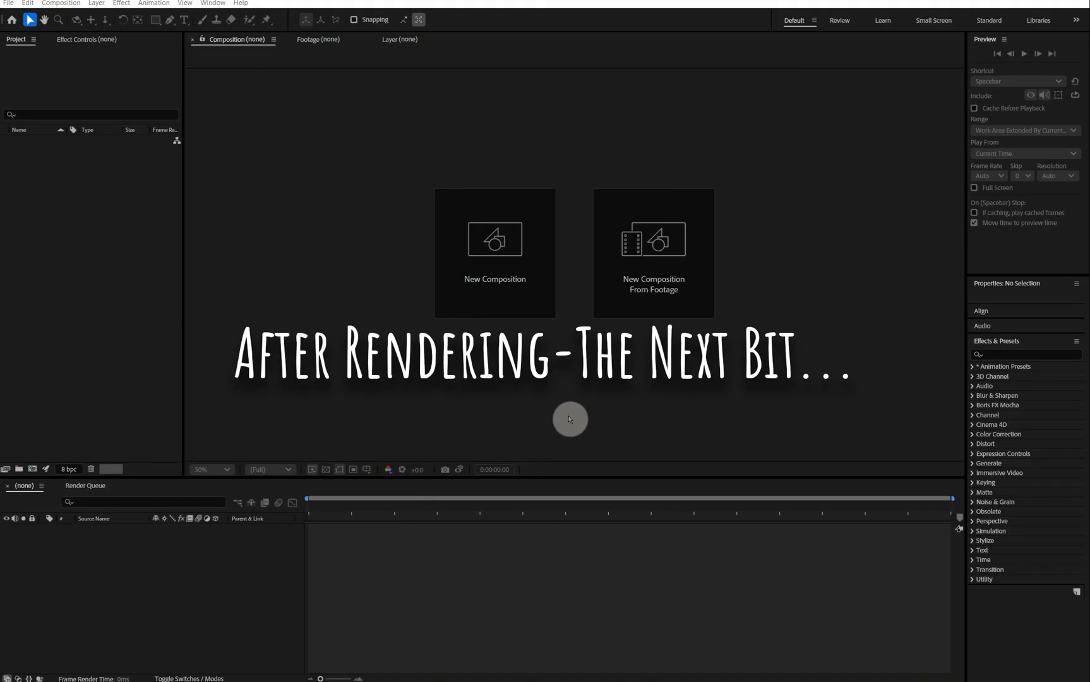
Check the beauty and AO pass folders in BugOutNow for the rendered frames
{"action": "left_click", "coordinate": [409, 679]}
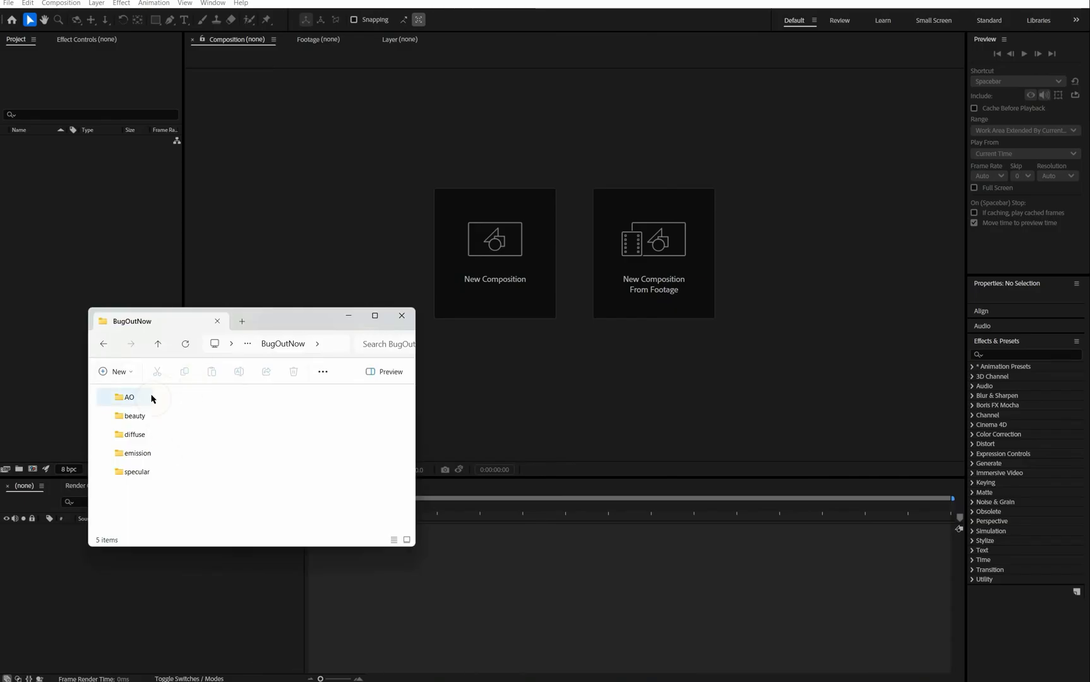
{"action": "double_click", "coordinate": [136, 416]}
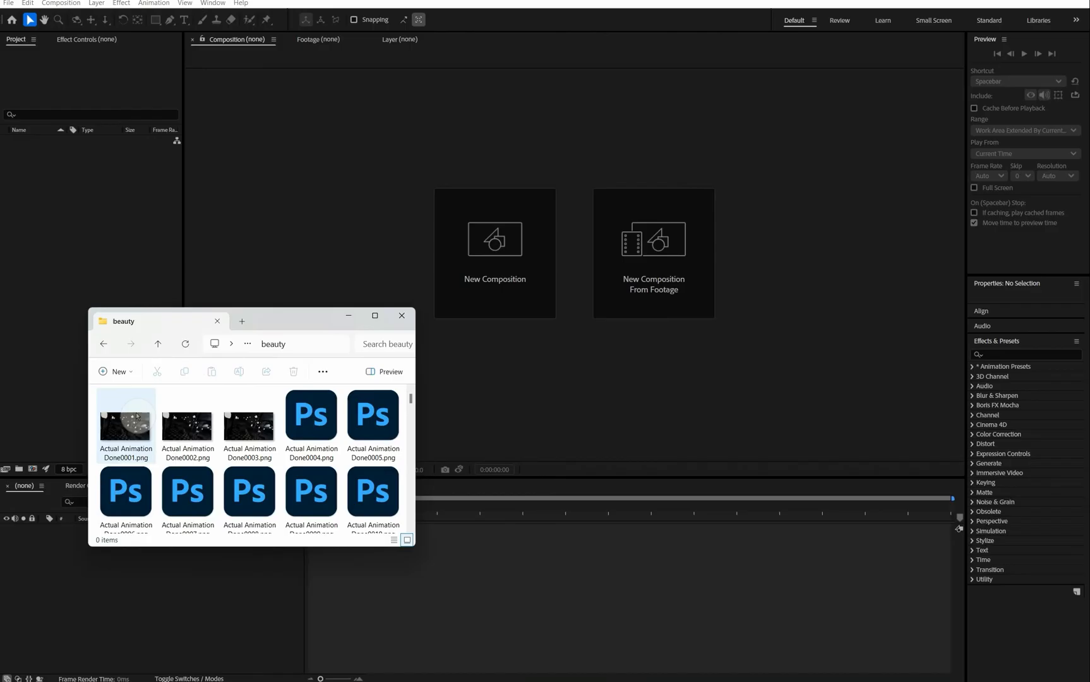
{"action": "left_click", "coordinate": [158, 344]}
{"action": "double_click", "coordinate": [121, 397]}
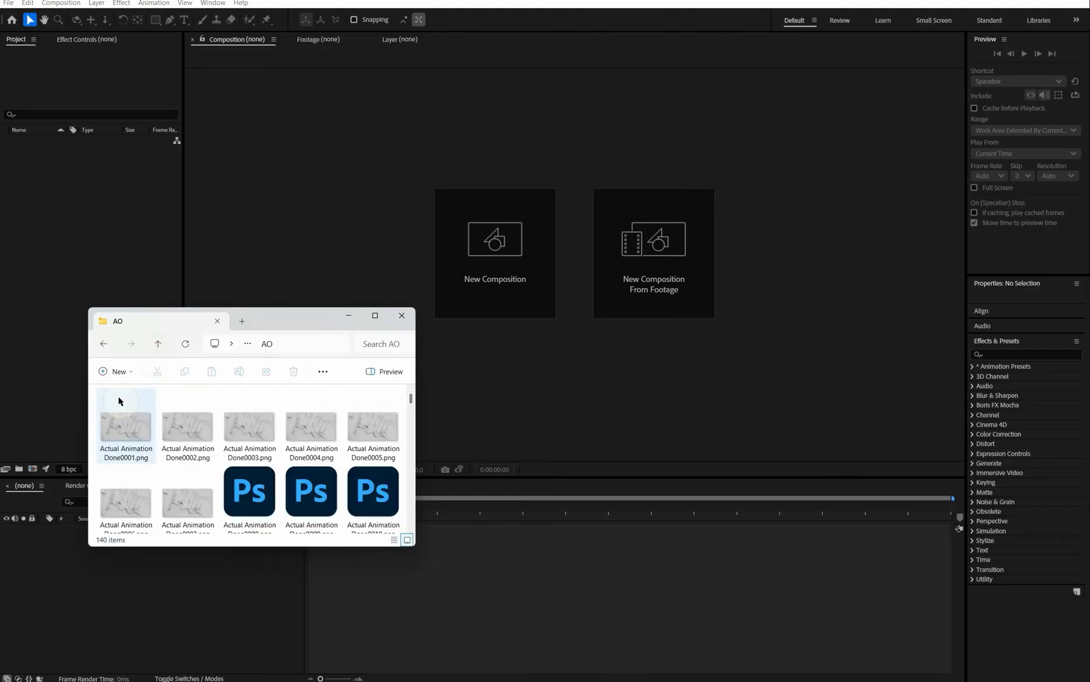
{"action": "left_click", "coordinate": [165, 346]}
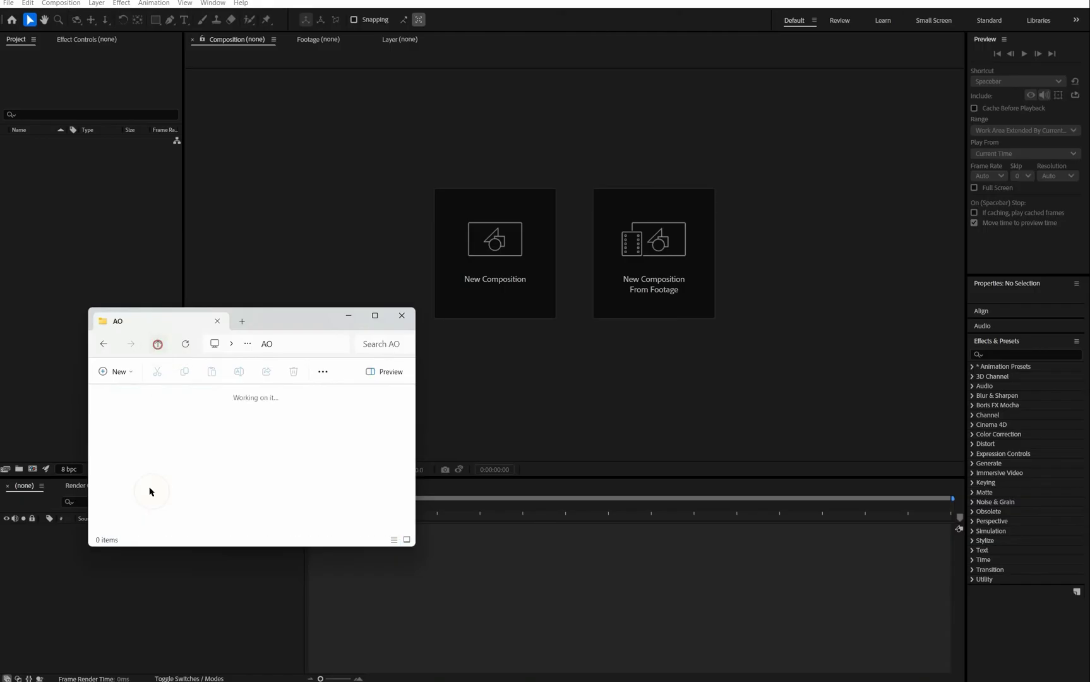
{"action": "double_click", "coordinate": [132, 416]}
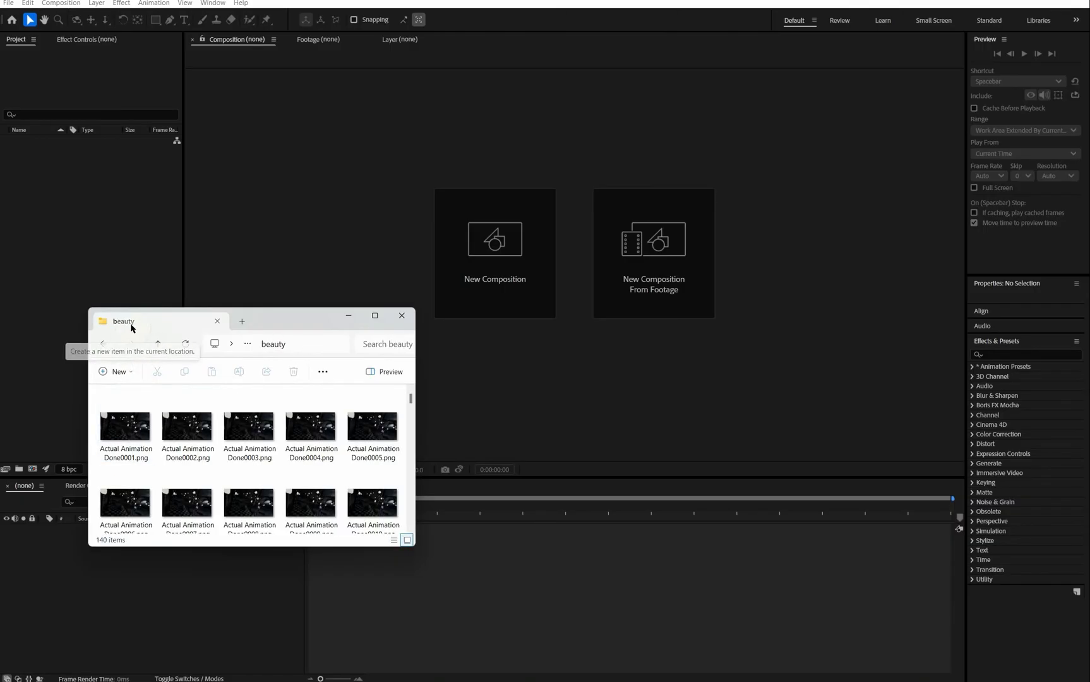
{"action": "left_click", "coordinate": [158, 344]}
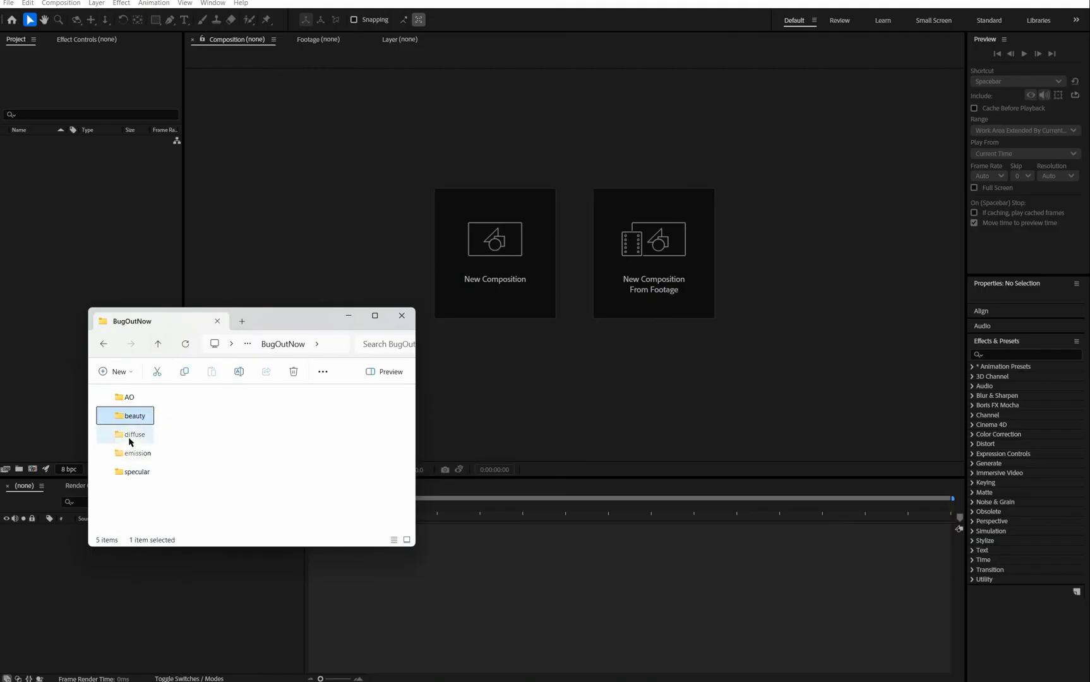
Check the diffuse, emission and specular folders hold all 140 PNG frames, then close Explorer
{"action": "double_click", "coordinate": [131, 436]}
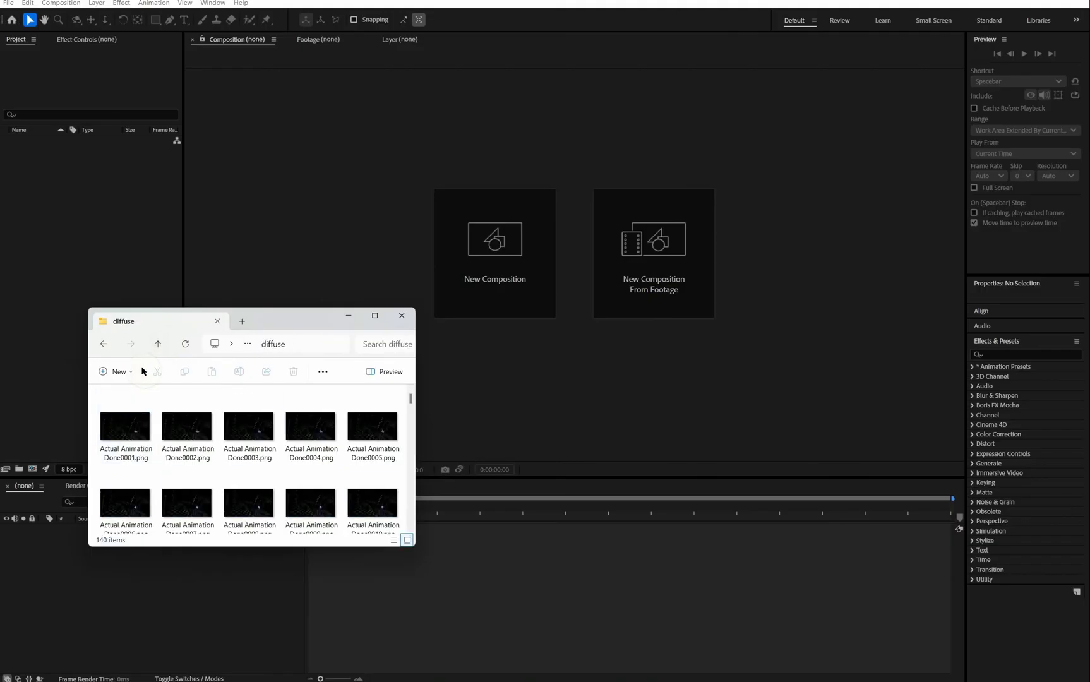
{"action": "left_click", "coordinate": [158, 343]}
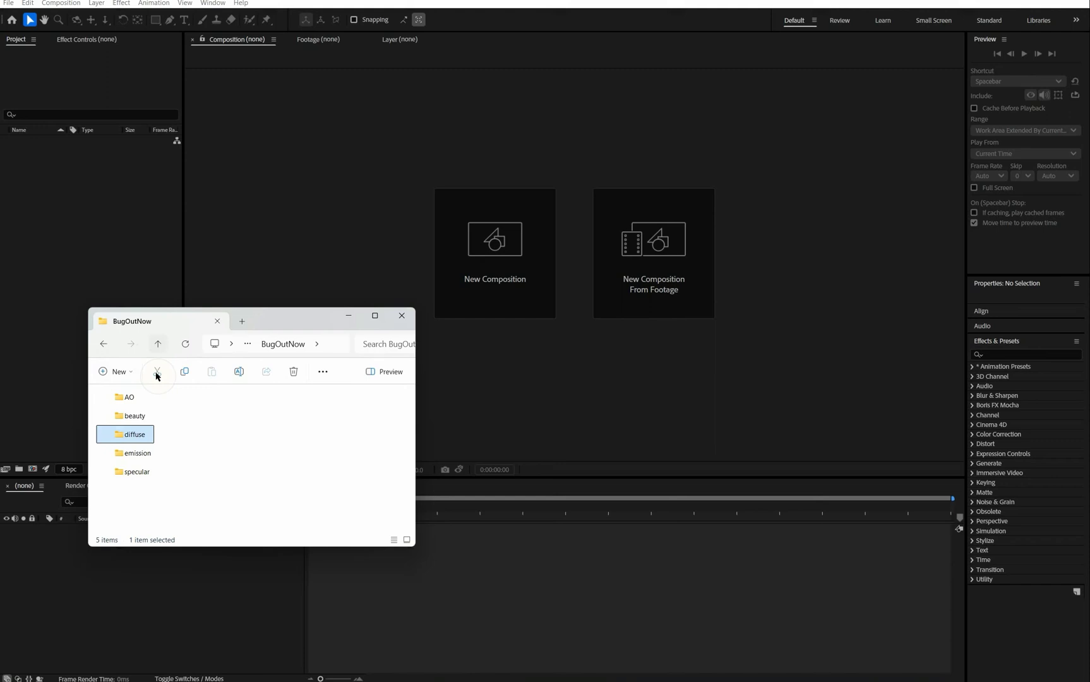
{"action": "double_click", "coordinate": [138, 453]}
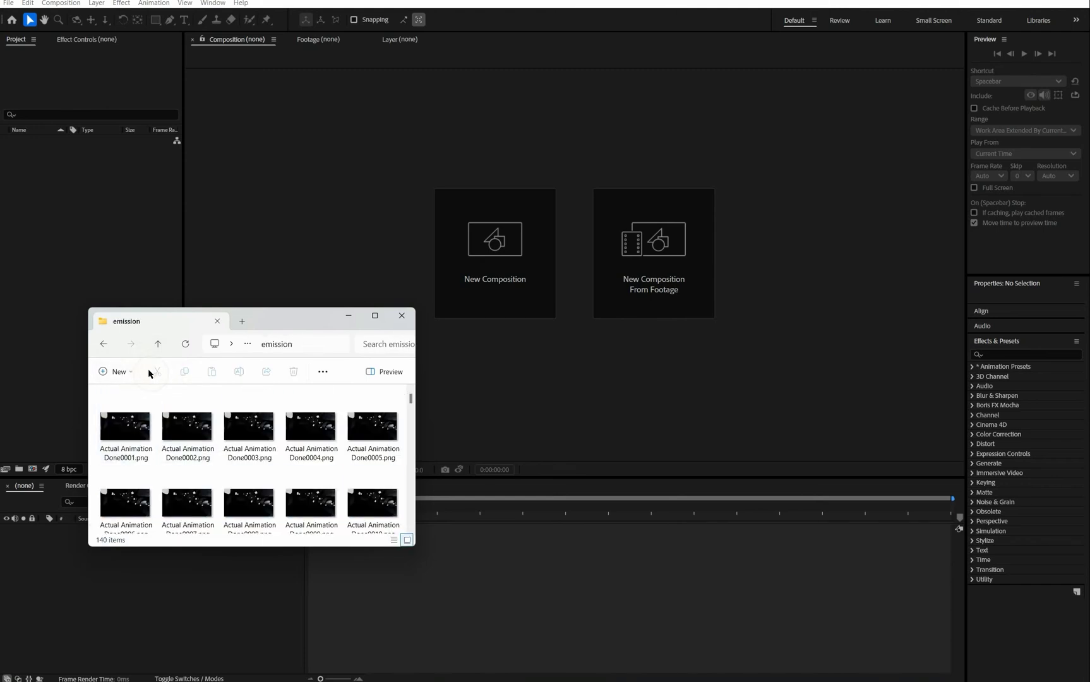
{"action": "left_click", "coordinate": [159, 344]}
{"action": "double_click", "coordinate": [130, 474]}
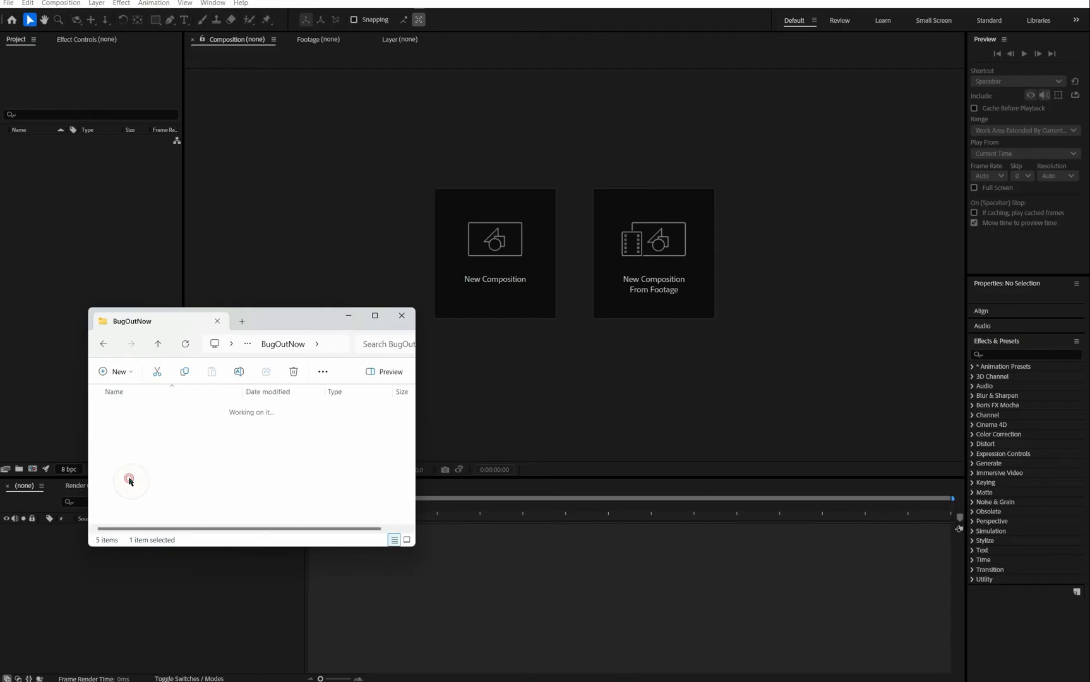
{"action": "scroll", "coordinate": [195, 496], "scroll_direction": "down", "scroll_amount": 5}
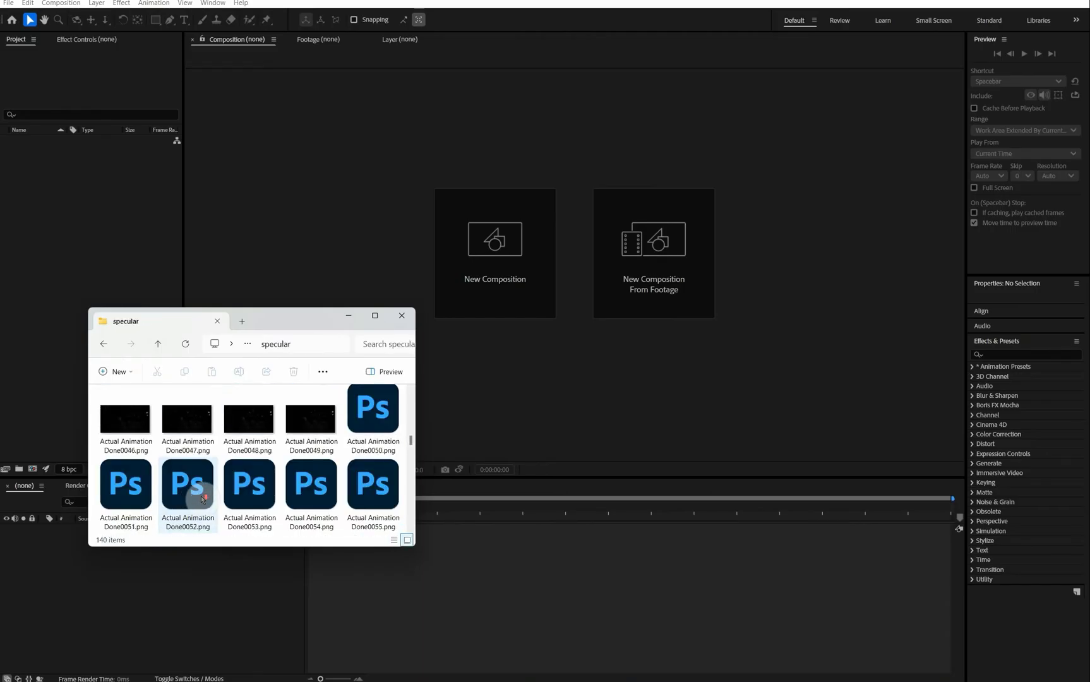
{"action": "scroll", "coordinate": [202, 499], "scroll_direction": "down", "scroll_amount": 5}
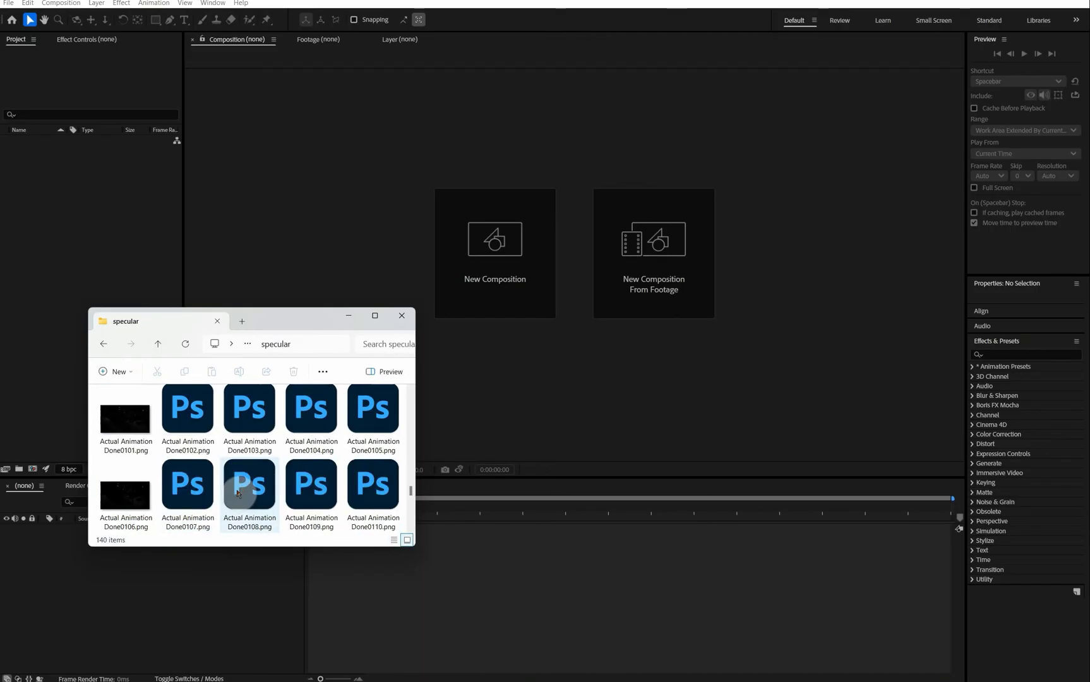
{"action": "scroll", "coordinate": [236, 494], "scroll_direction": "down", "scroll_amount": 2}
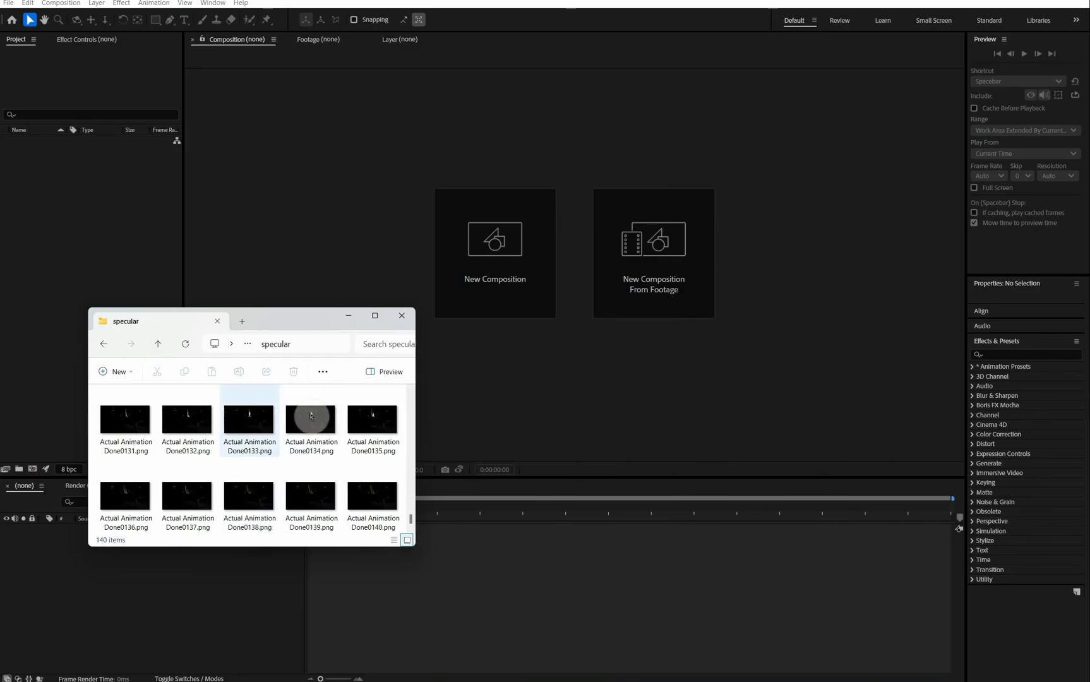
{"action": "left_click", "coordinate": [400, 316]}
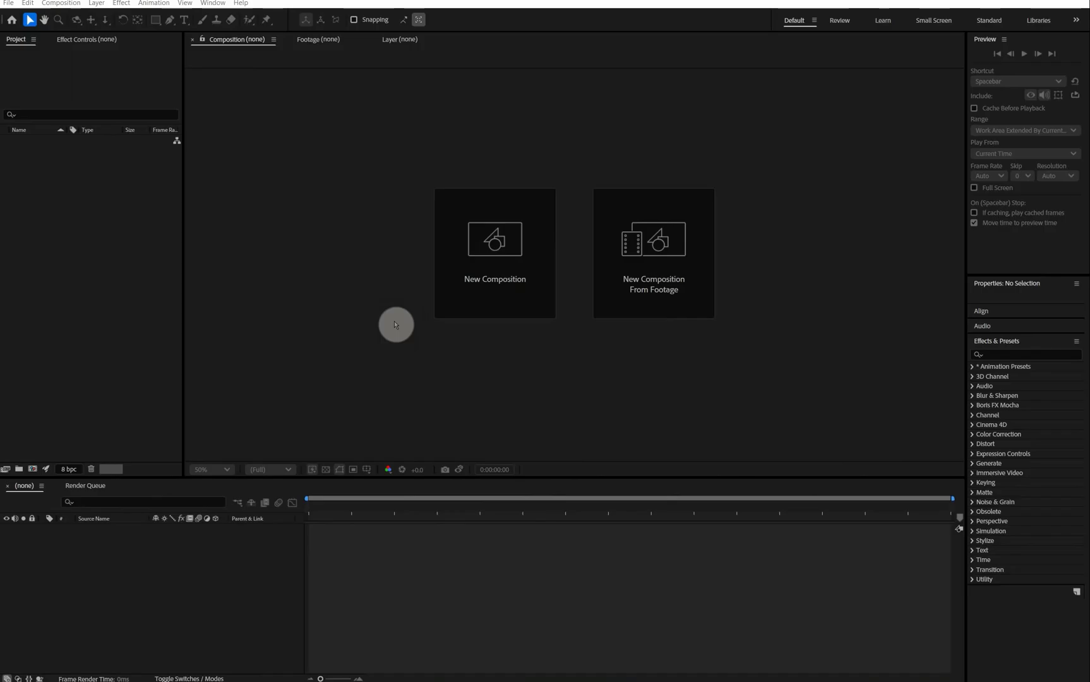
Import BugOutNow/beauty/Done0001.png as a PNG sequence footage item
{"action": "left_click", "coordinate": [13, 7]}
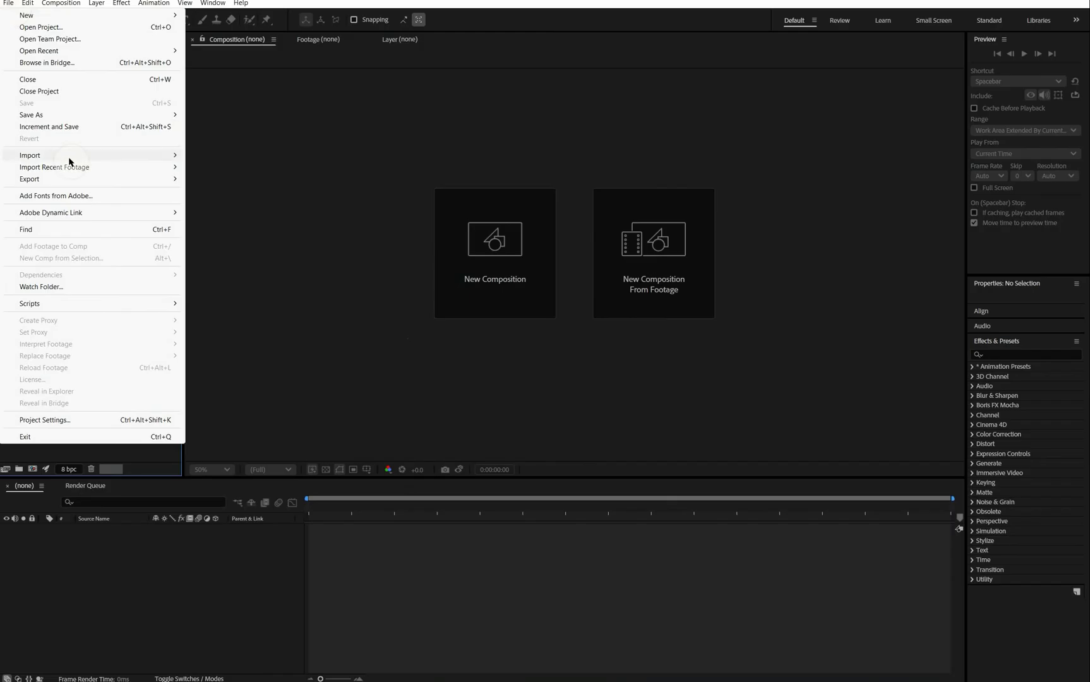
{"action": "mouse_move", "coordinate": [69, 157]}
{"action": "left_click", "coordinate": [221, 156]}
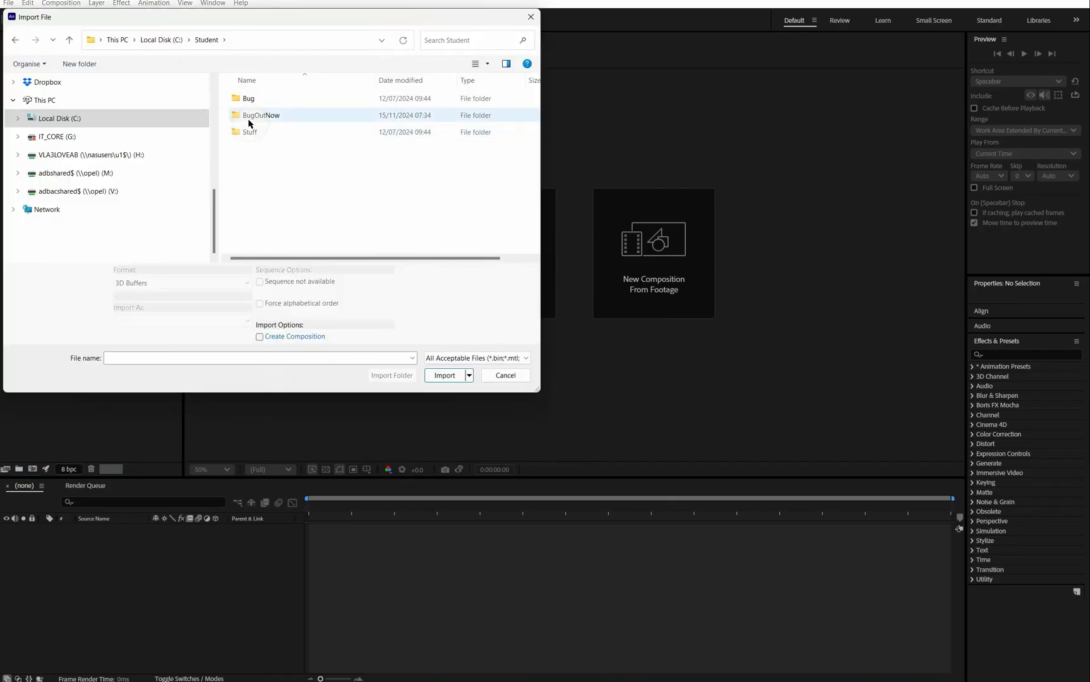
{"action": "double_click", "coordinate": [253, 116]}
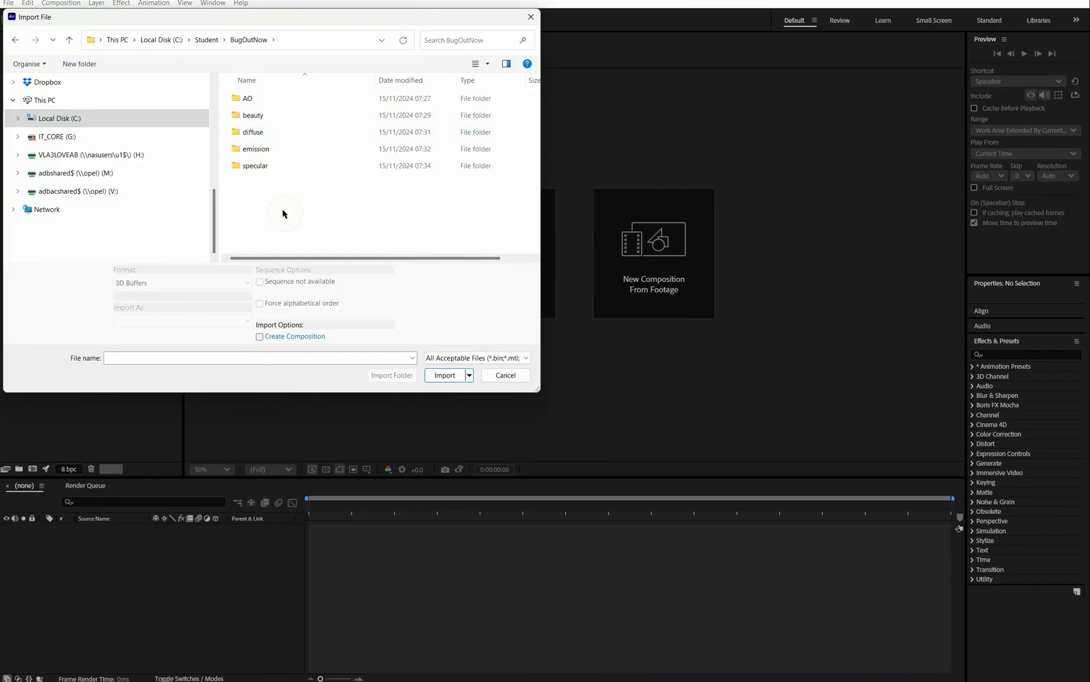
{"action": "left_click", "coordinate": [248, 118]}
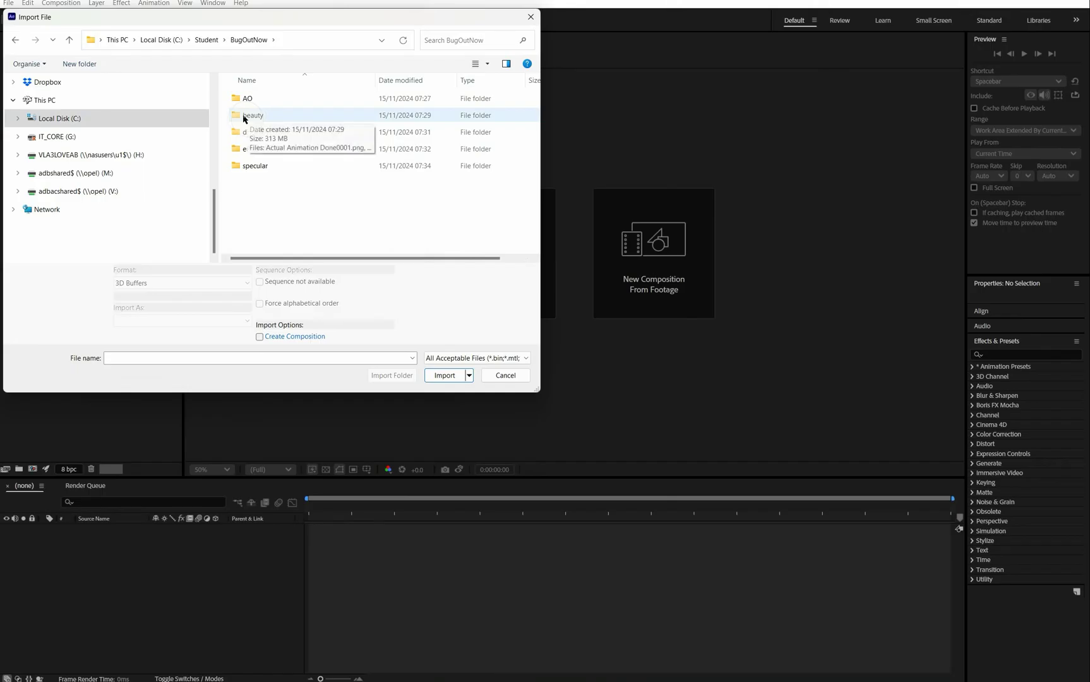
{"action": "double_click", "coordinate": [248, 119]}
{"action": "left_click", "coordinate": [255, 100]}
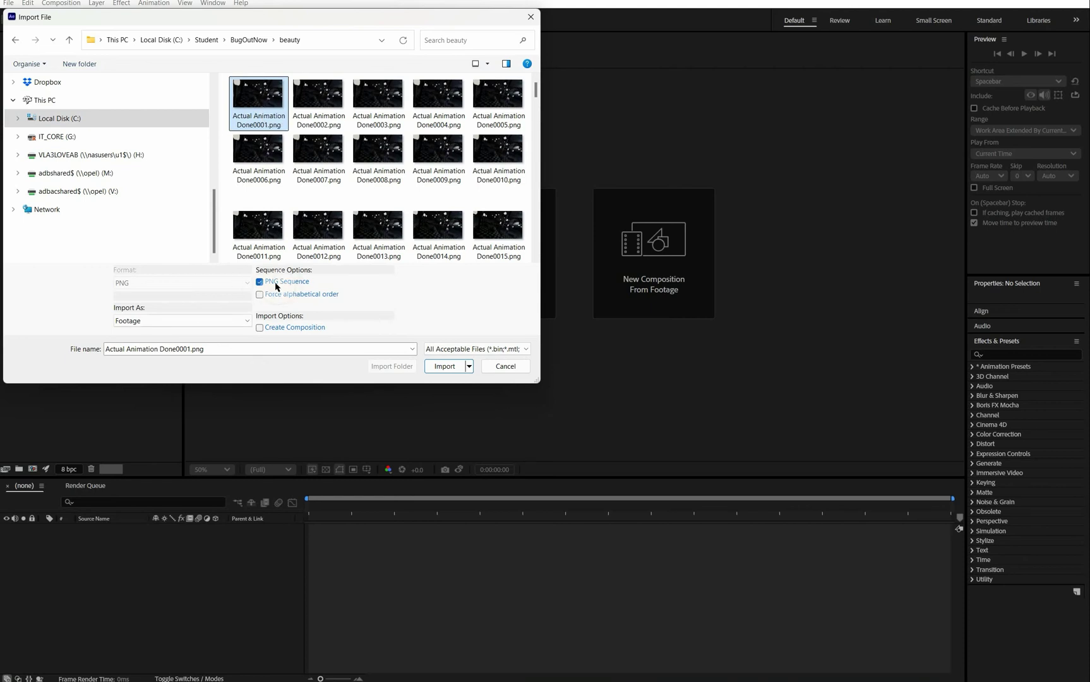
{"action": "left_click", "coordinate": [438, 367]}
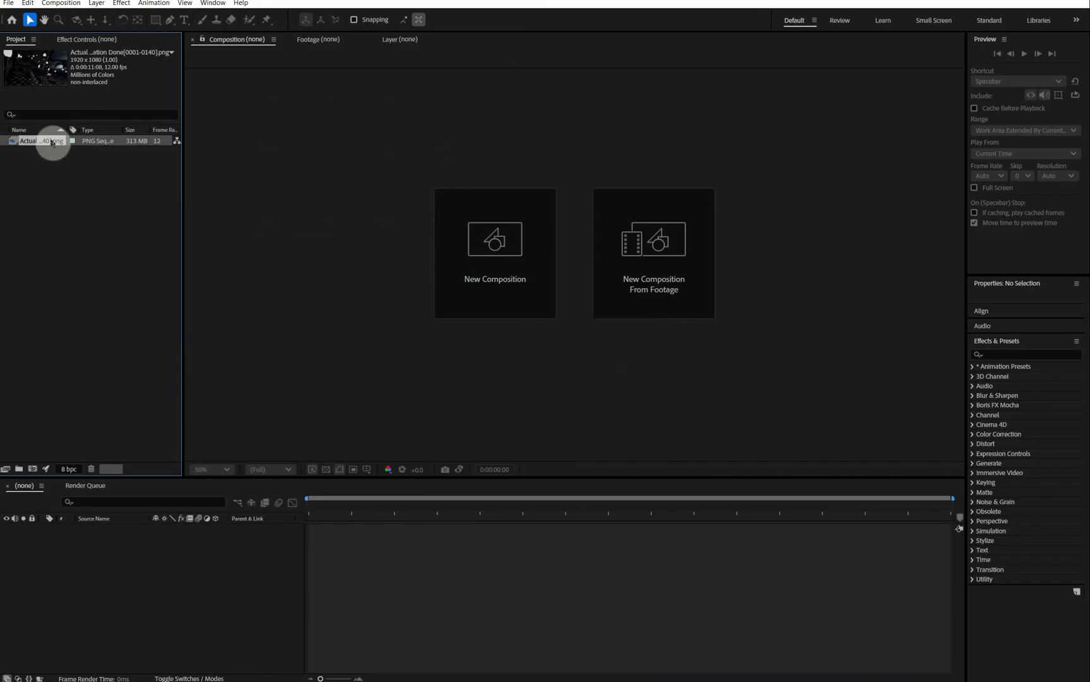
Rename the beauty PNG sequence footage to 'RGBA' in the Project panel
{"action": "key", "text": "Return"}
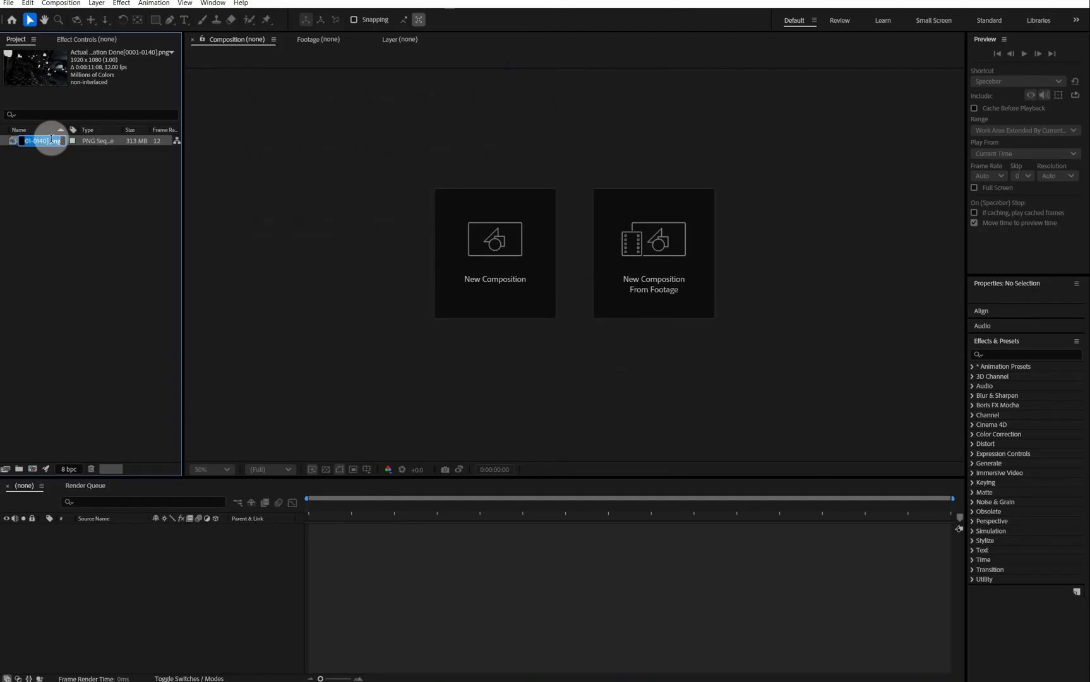
{"action": "type", "text": "RGBA"}
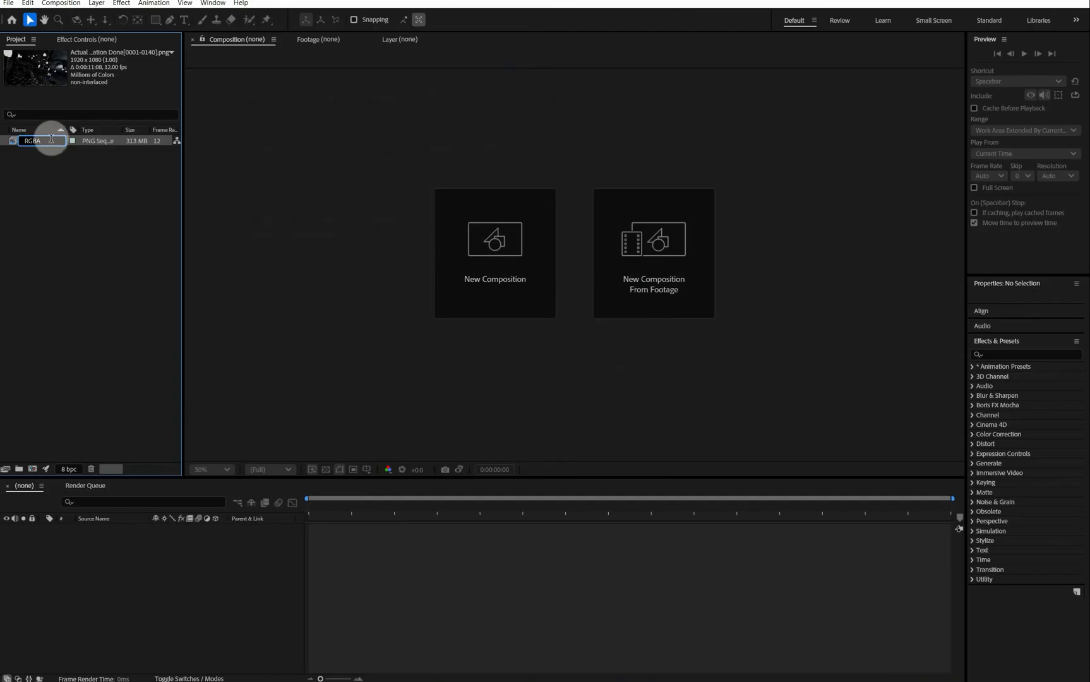
{"action": "key", "text": "Return"}
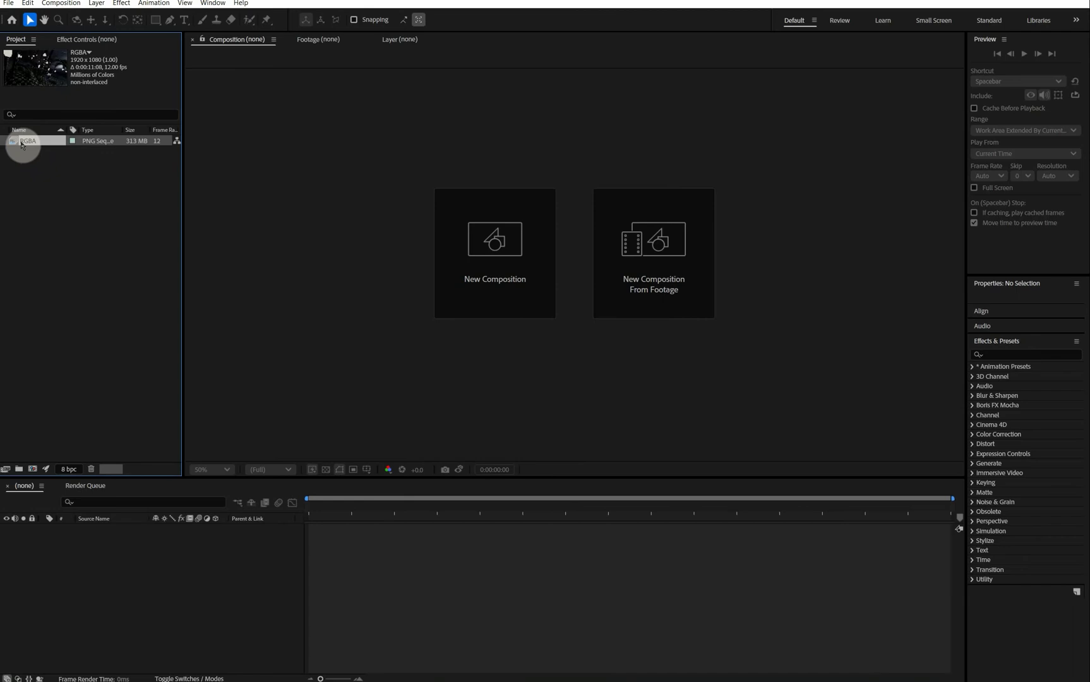
Create the 'Actual Animation Done' composition from the RGBA footage and open it
{"action": "left_click_drag", "start_coordinate": [21, 145], "coordinate": [34, 469]}
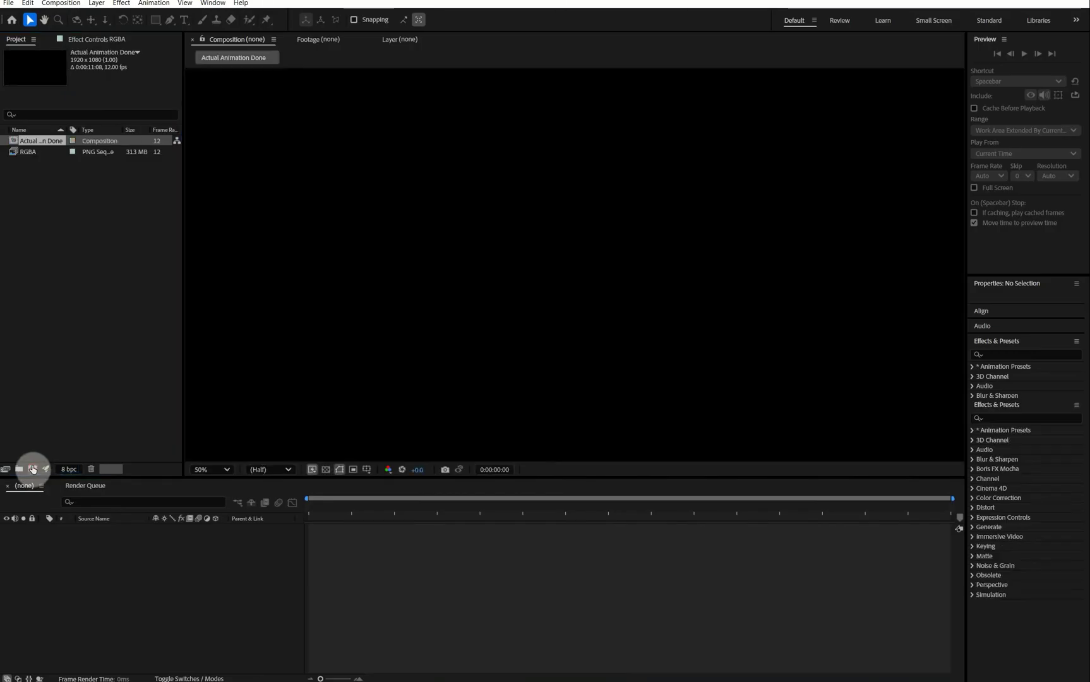
{"action": "left_click", "coordinate": [59, 521]}
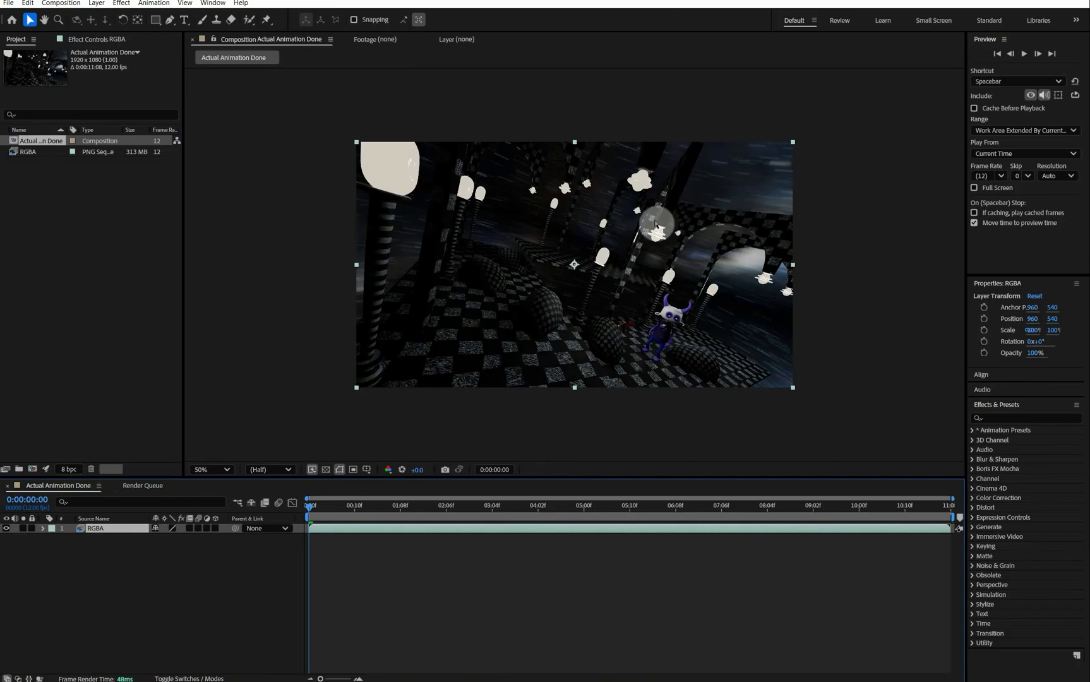
Set viewer magnification to Fit up to 100%, preview the animation, and return to 0:00:00:00
{"action": "left_click", "coordinate": [227, 470]}
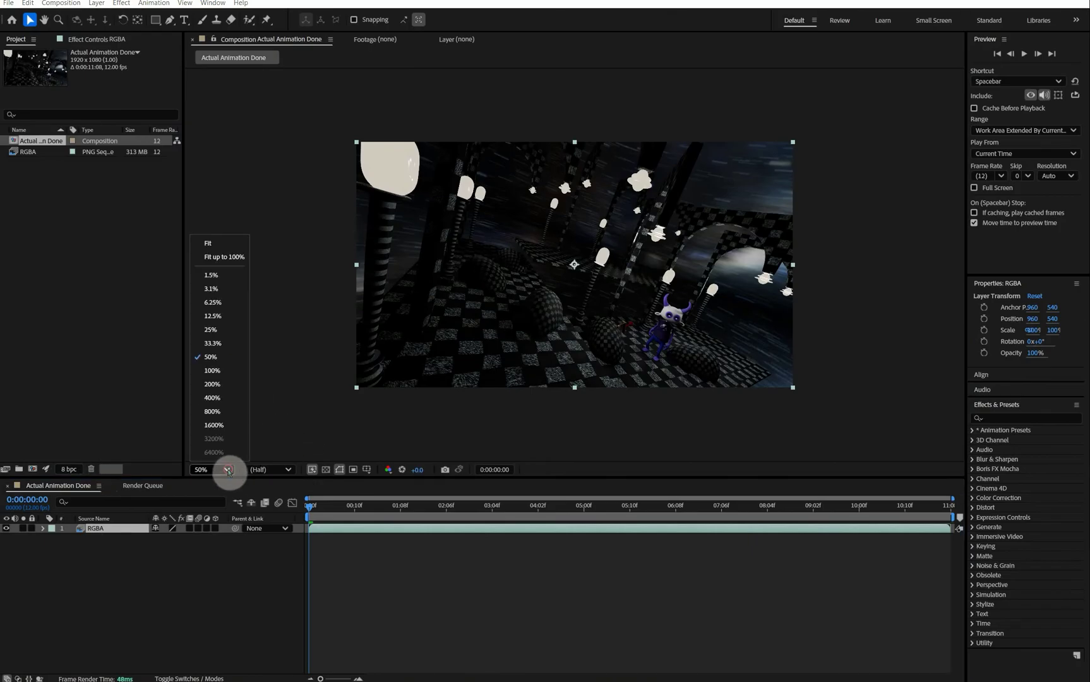
{"action": "left_click", "coordinate": [219, 255]}
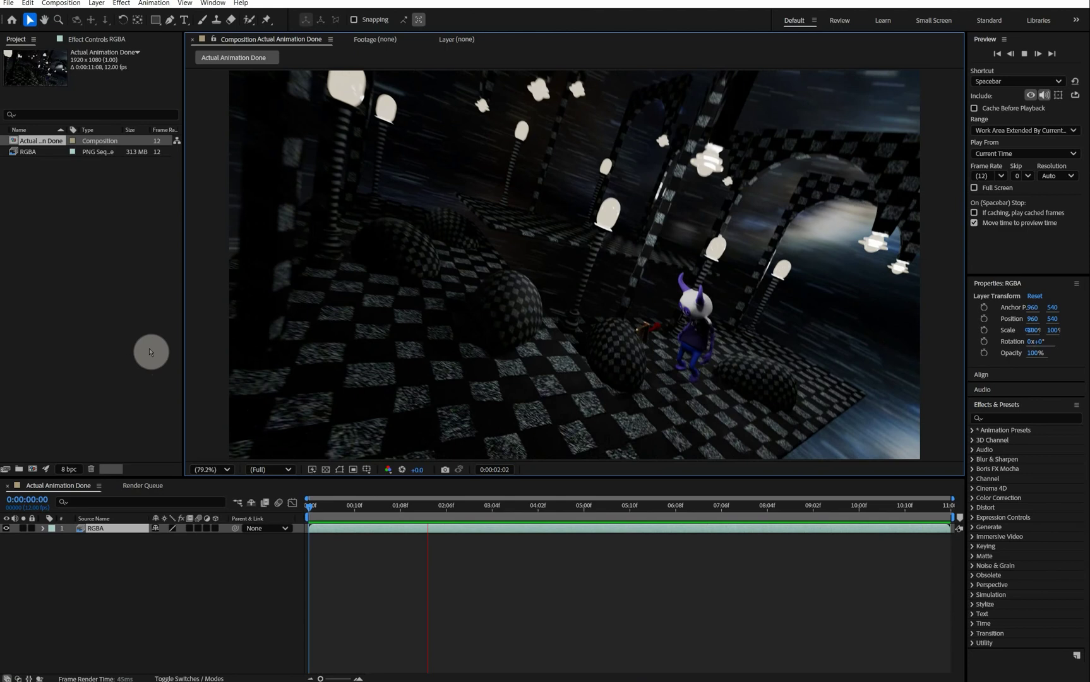
{"action": "key", "text": "space"}
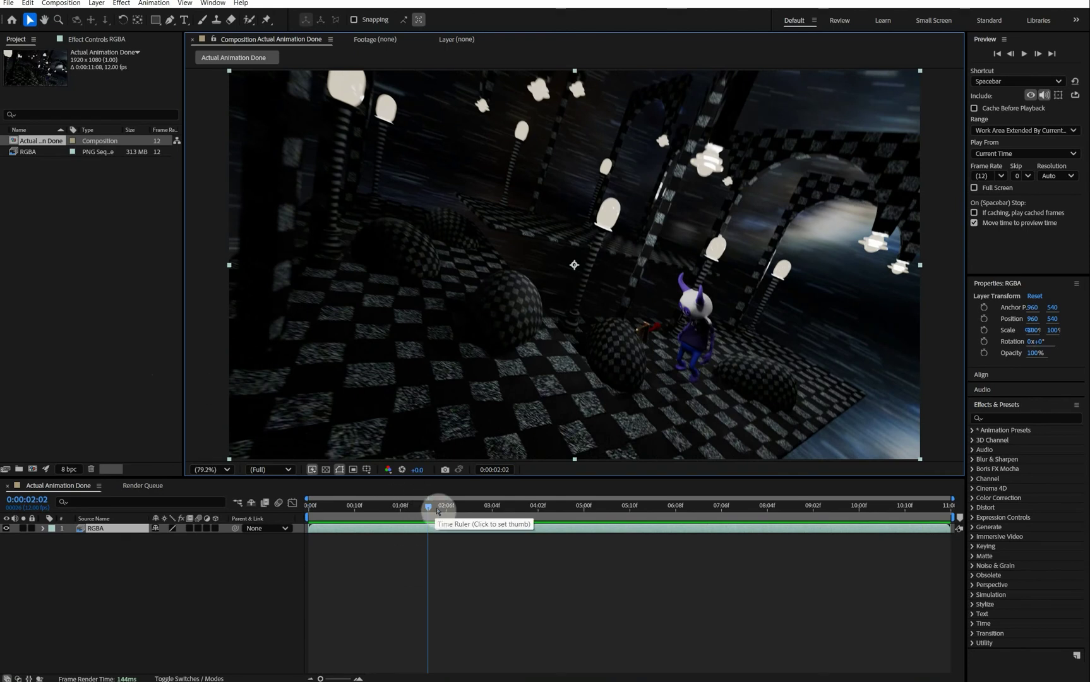
{"action": "left_click_drag", "start_coordinate": [433, 509], "coordinate": [305, 510]}
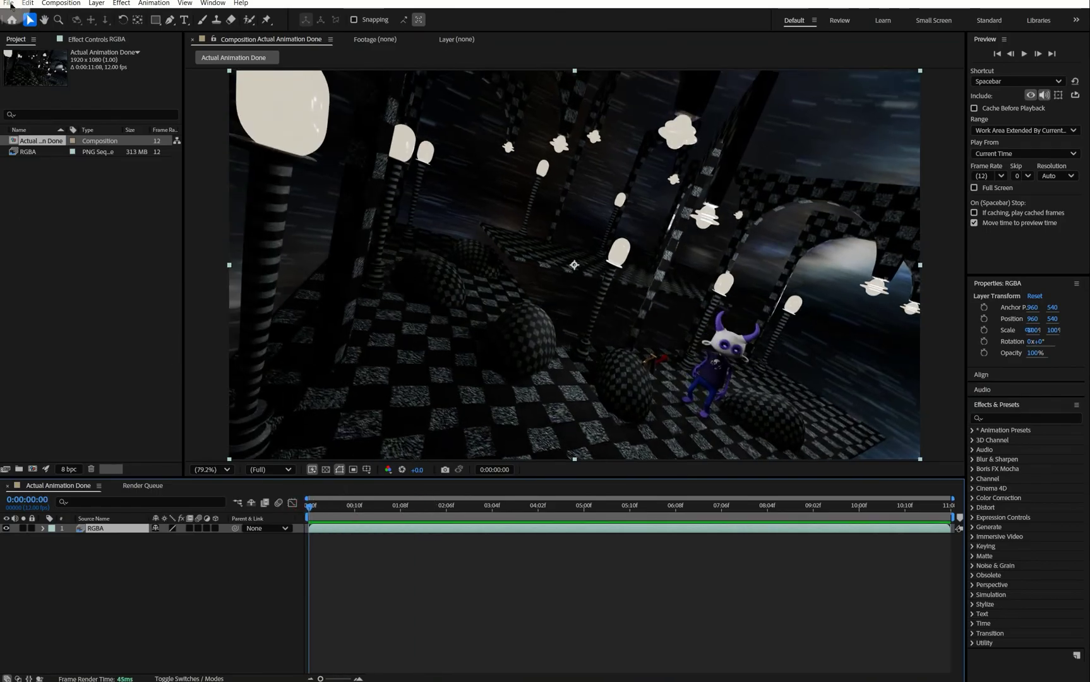
Import the BugOutNow/diffuse frames as a PNG sequence
{"action": "left_click", "coordinate": [9, 4]}
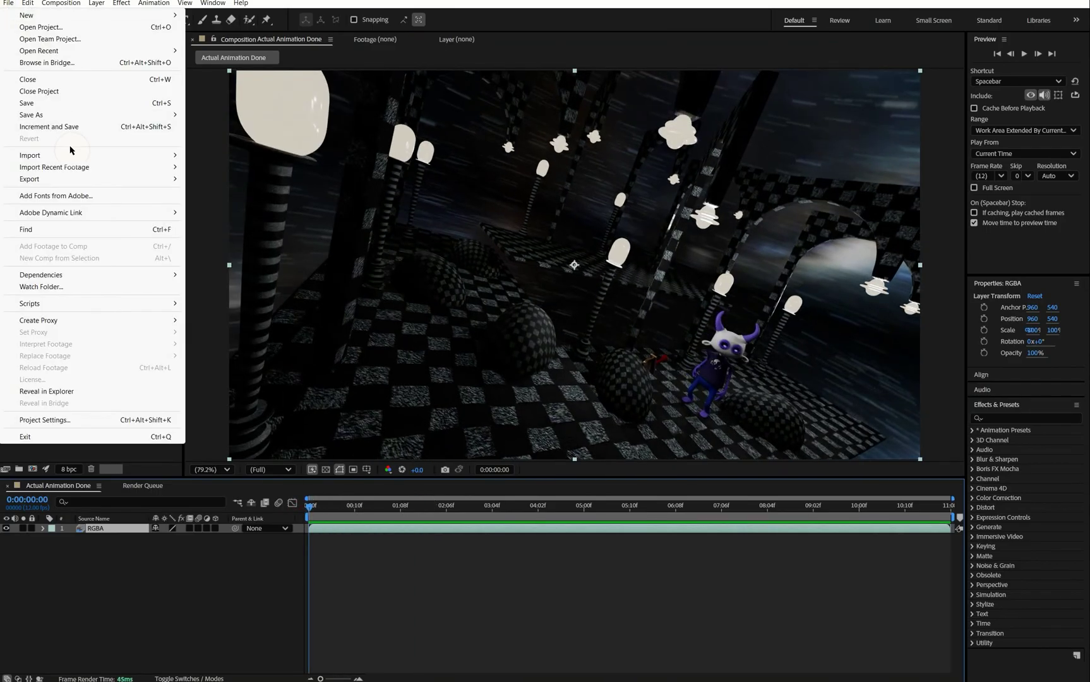
{"action": "mouse_move", "coordinate": [72, 153]}
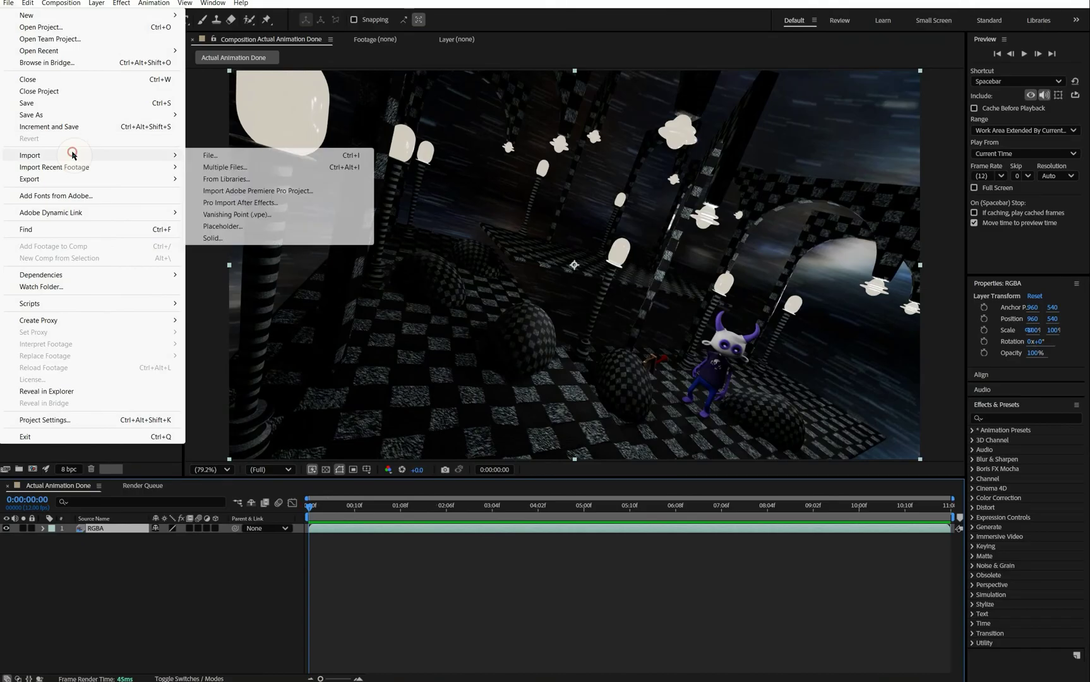
{"action": "left_click", "coordinate": [195, 158]}
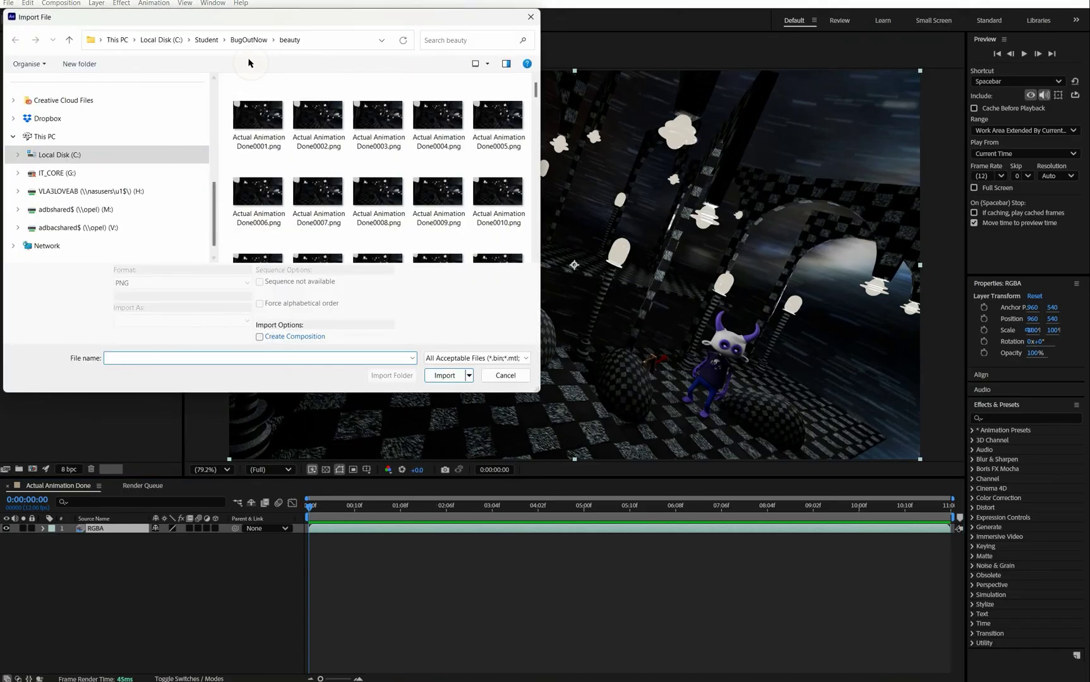
{"action": "left_click", "coordinate": [246, 42]}
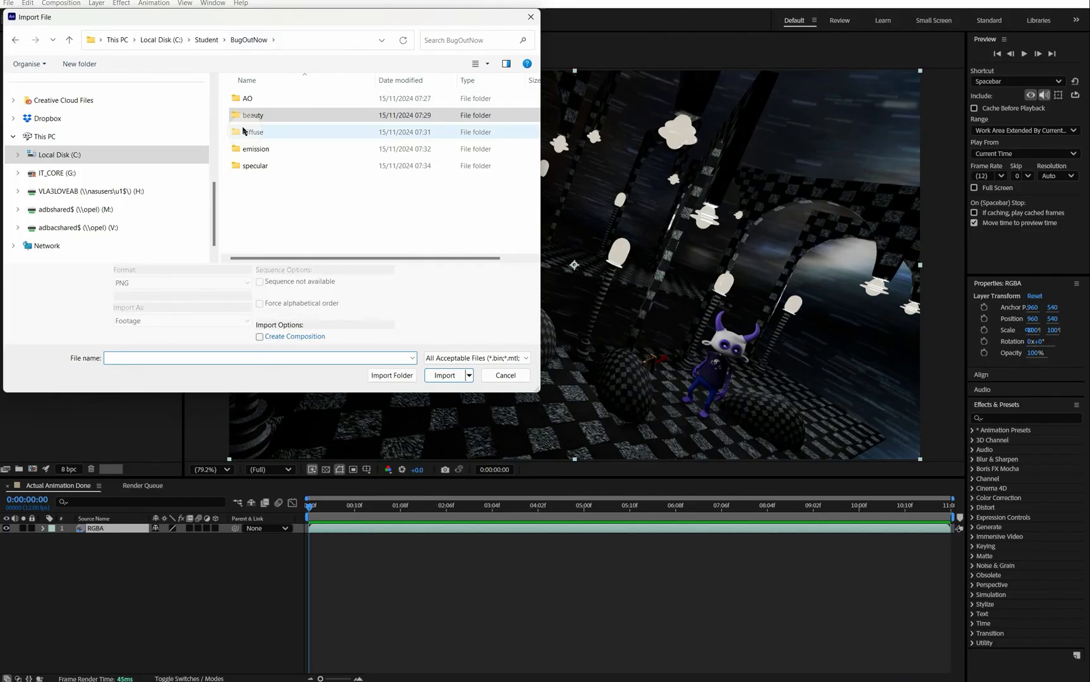
{"action": "double_click", "coordinate": [240, 133]}
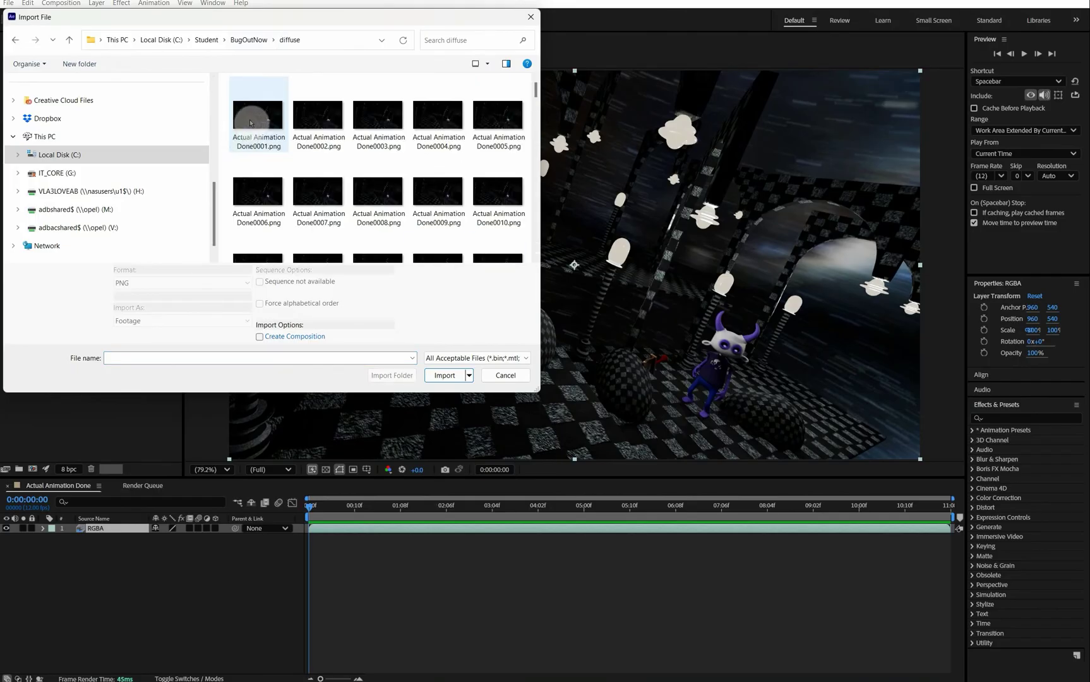
{"action": "left_click", "coordinate": [250, 122]}
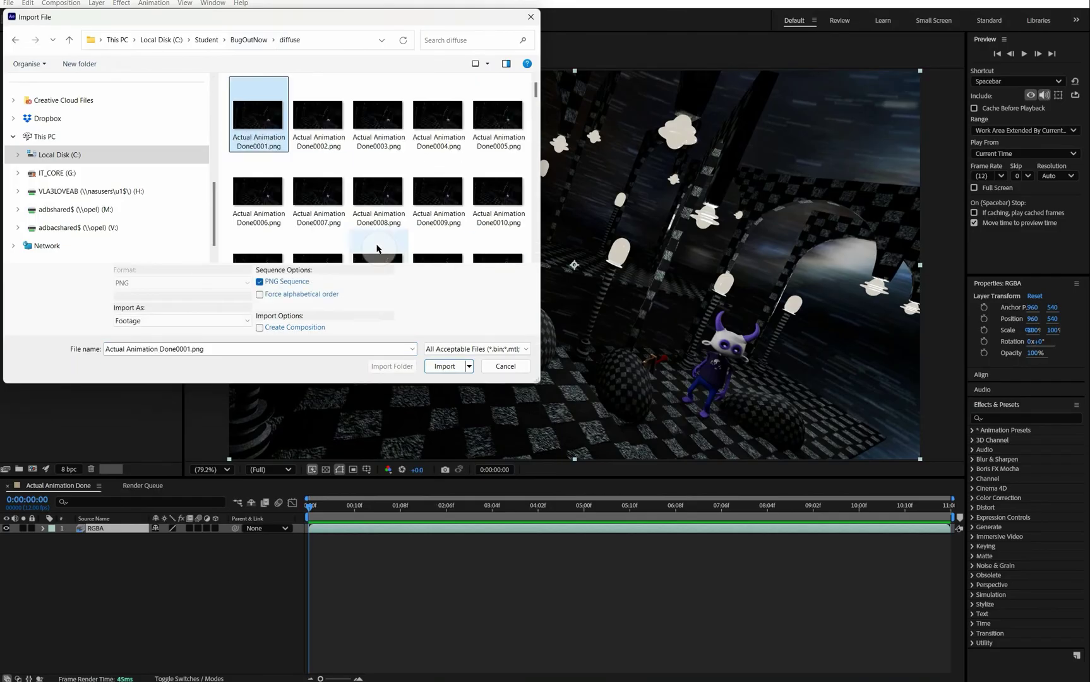
{"action": "left_click", "coordinate": [442, 368]}
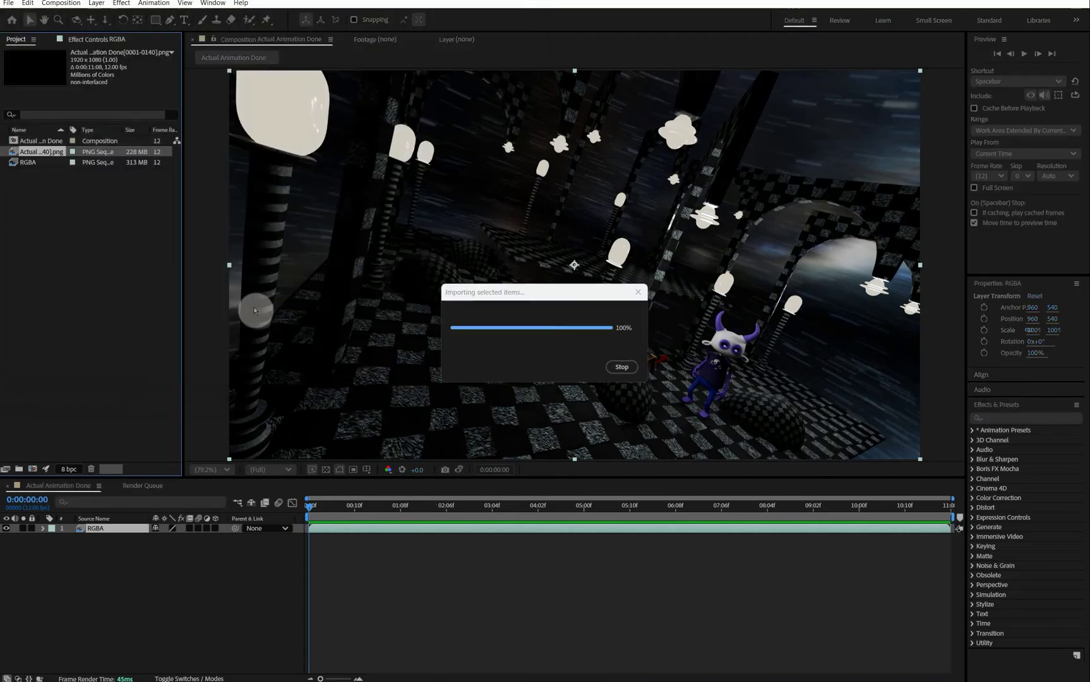
Rename the diffuse footage to Diff and add it to the composition
{"action": "left_click", "coordinate": [188, 288]}
{"action": "key", "text": "Return"}
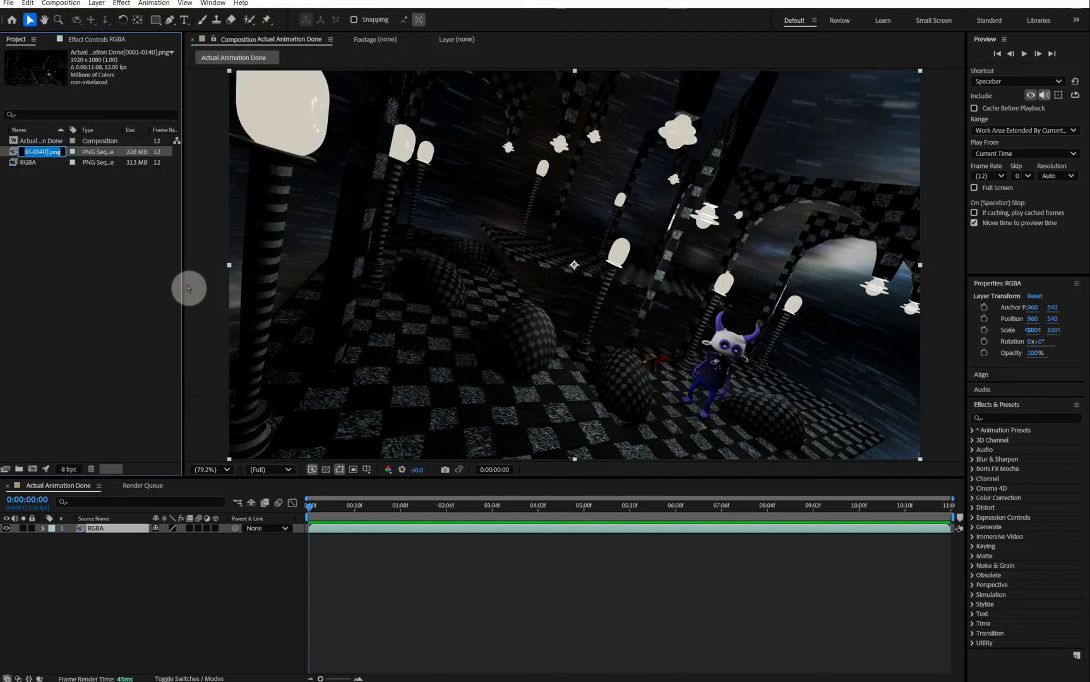
{"action": "type", "text": "Diff"}
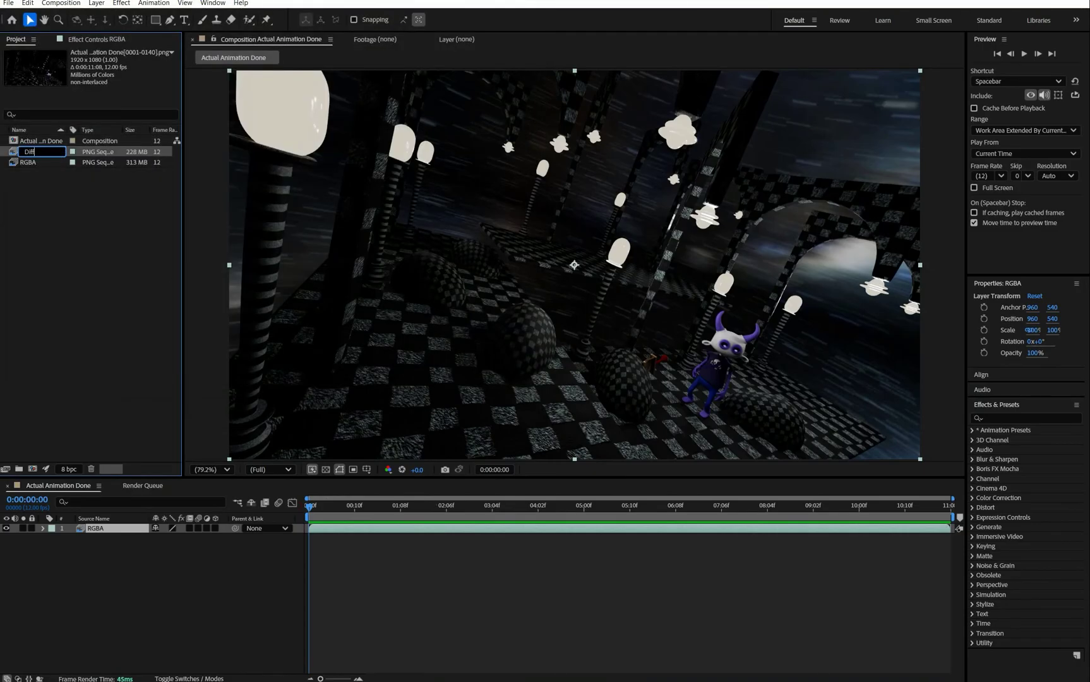
{"action": "left_click", "coordinate": [188, 288]}
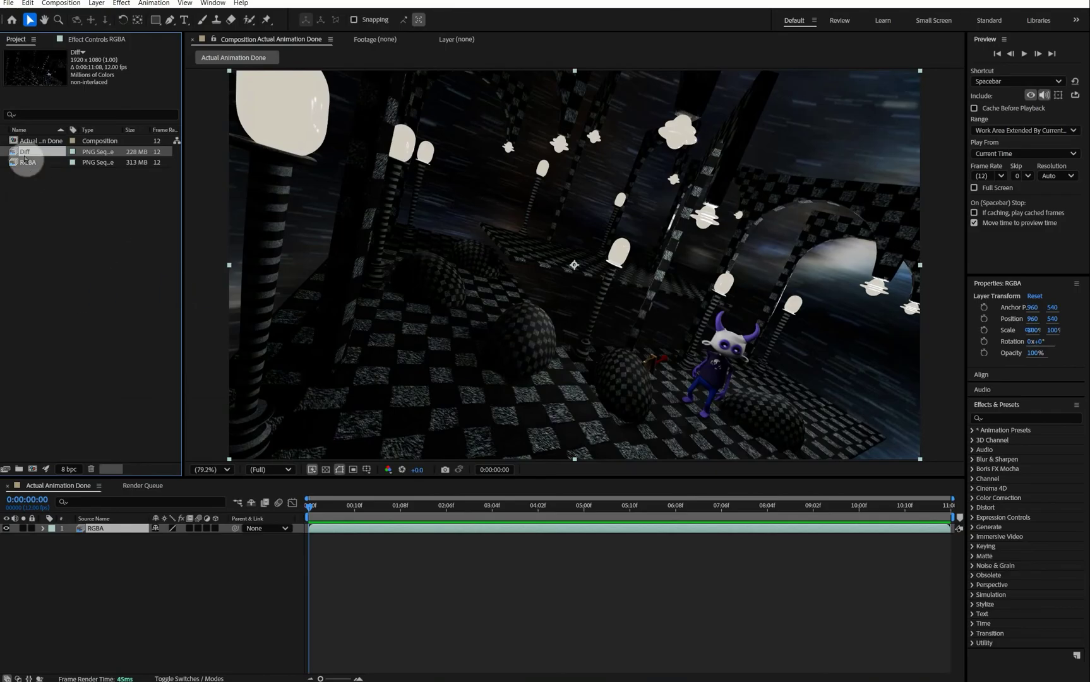
{"action": "left_click_drag", "start_coordinate": [13, 153], "coordinate": [92, 524]}
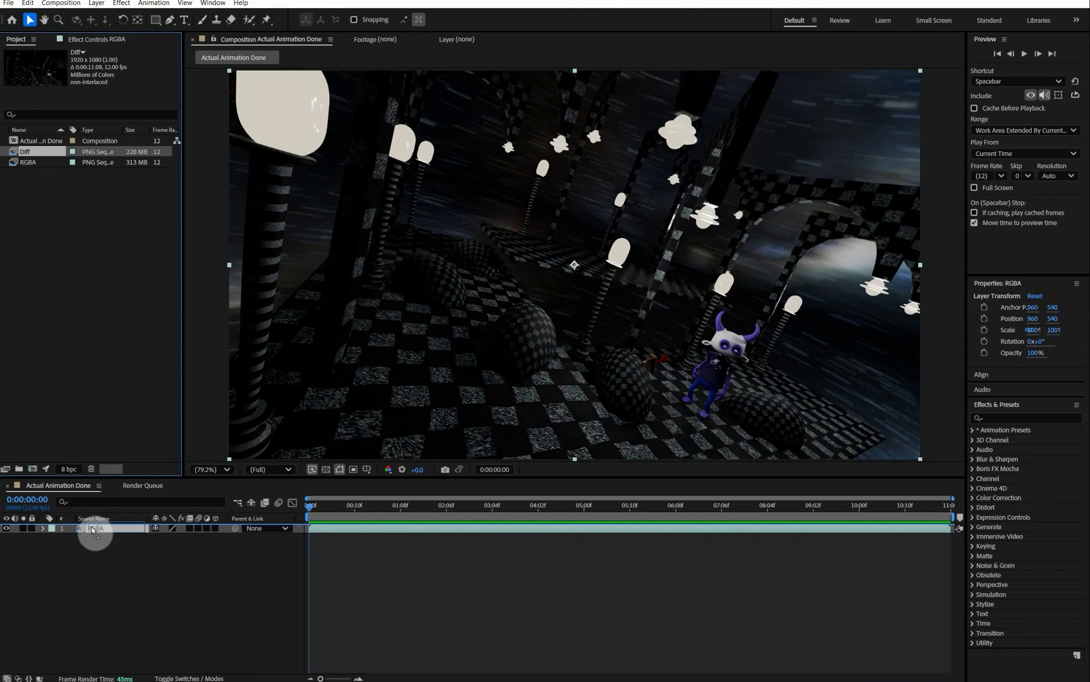
Place Diff above RGBA and set its blending mode to Add
{"action": "left_click", "coordinate": [453, 309]}
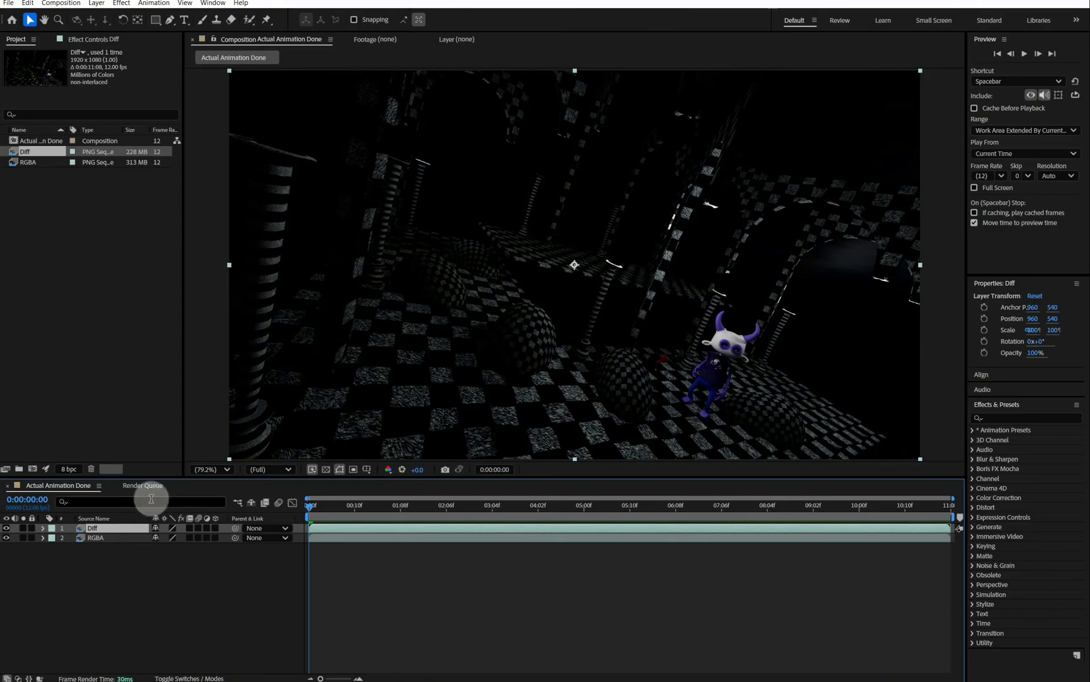
{"action": "right_click", "coordinate": [116, 530]}
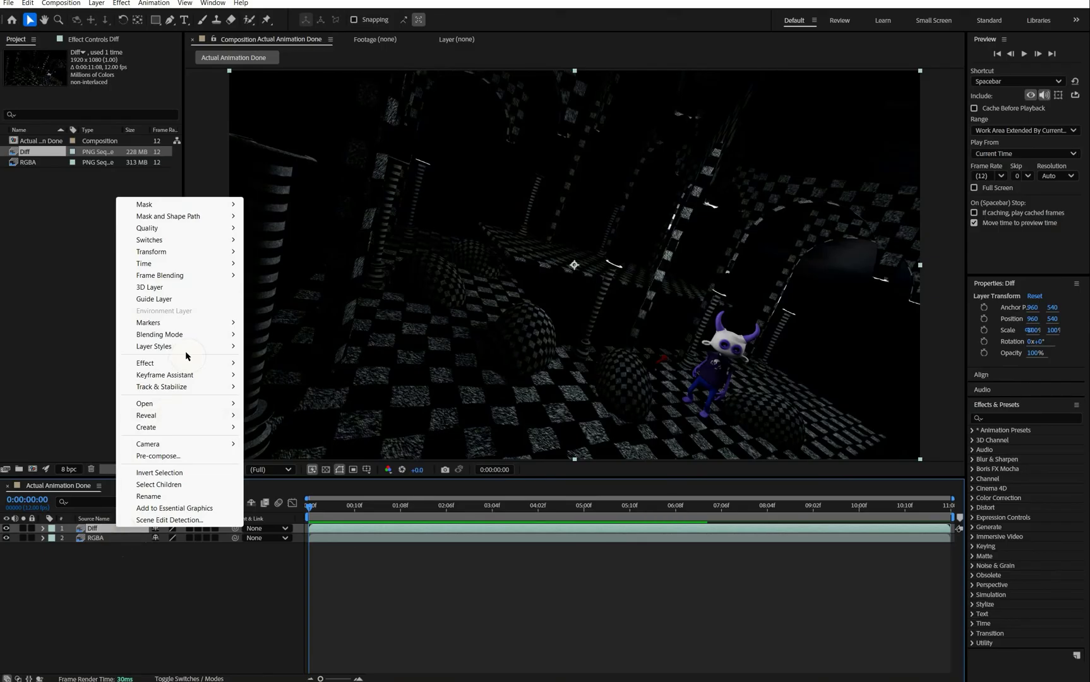
{"action": "mouse_move", "coordinate": [191, 335]}
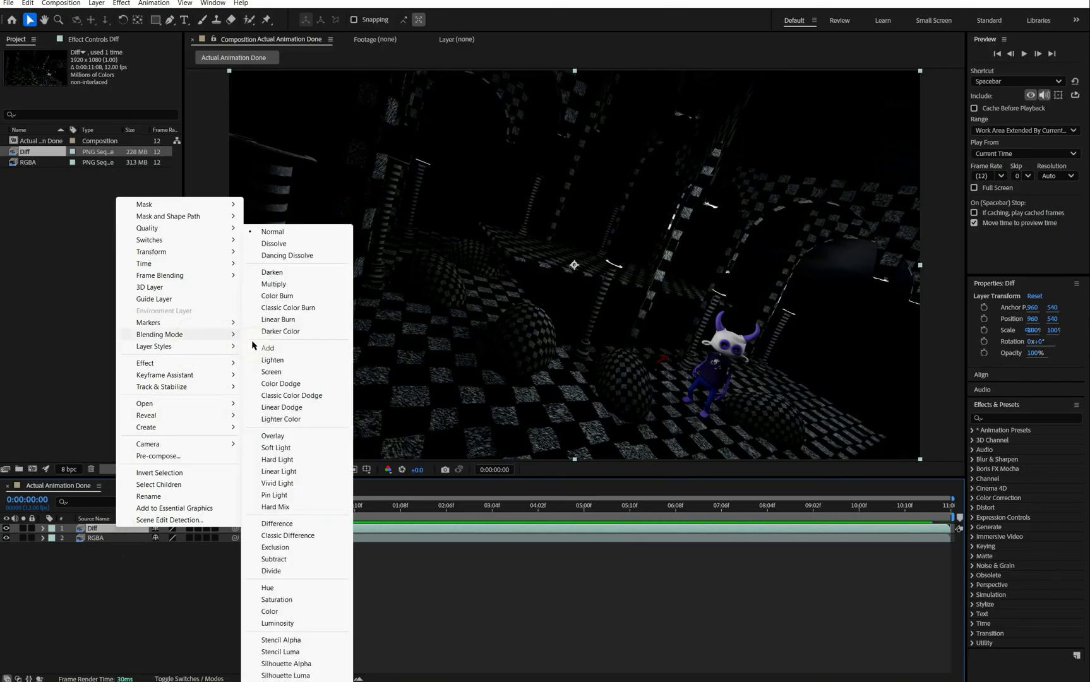
{"action": "left_click", "coordinate": [268, 349]}
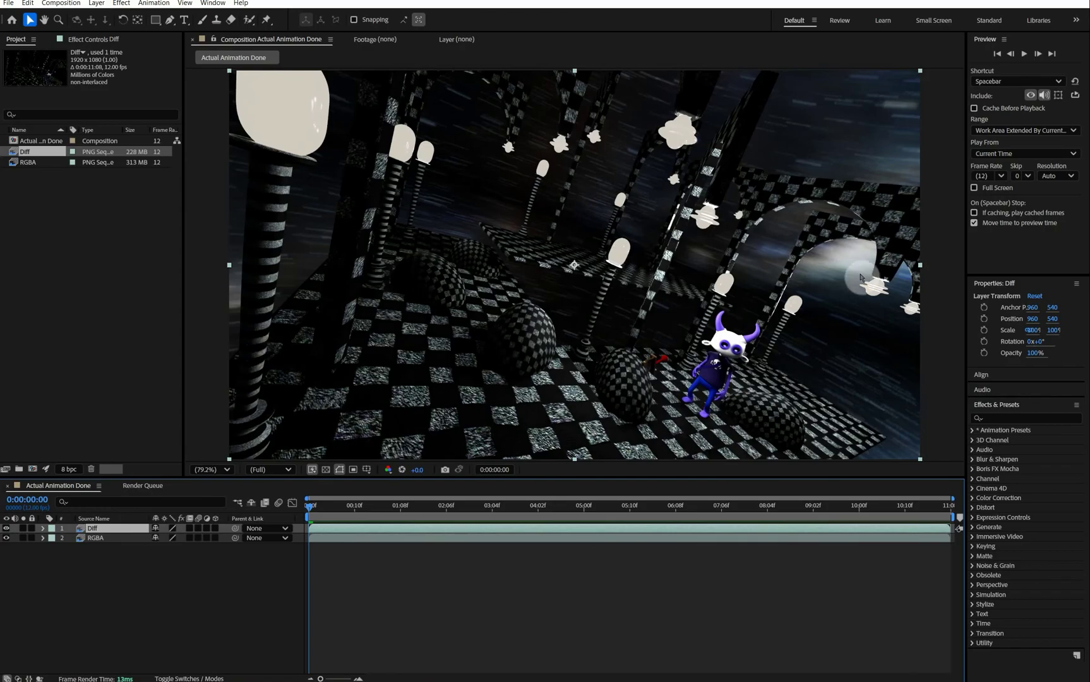
Set the Diff layer's opacity to 50% and check the composite at a later frame
{"action": "left_click", "coordinate": [42, 529]}
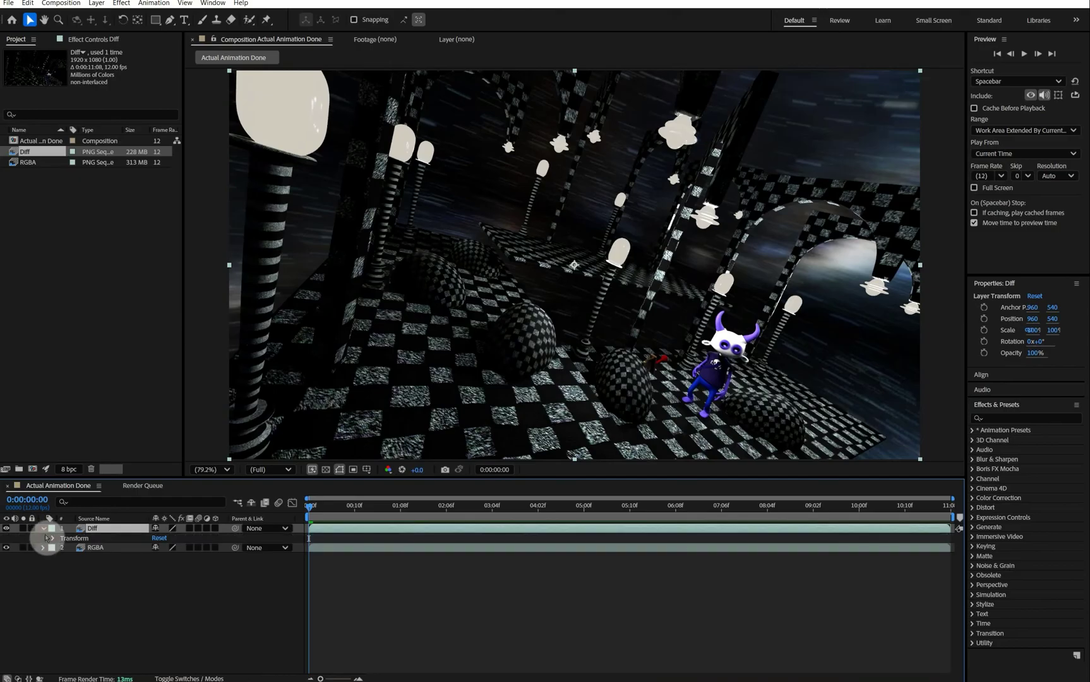
{"action": "left_click", "coordinate": [52, 539]}
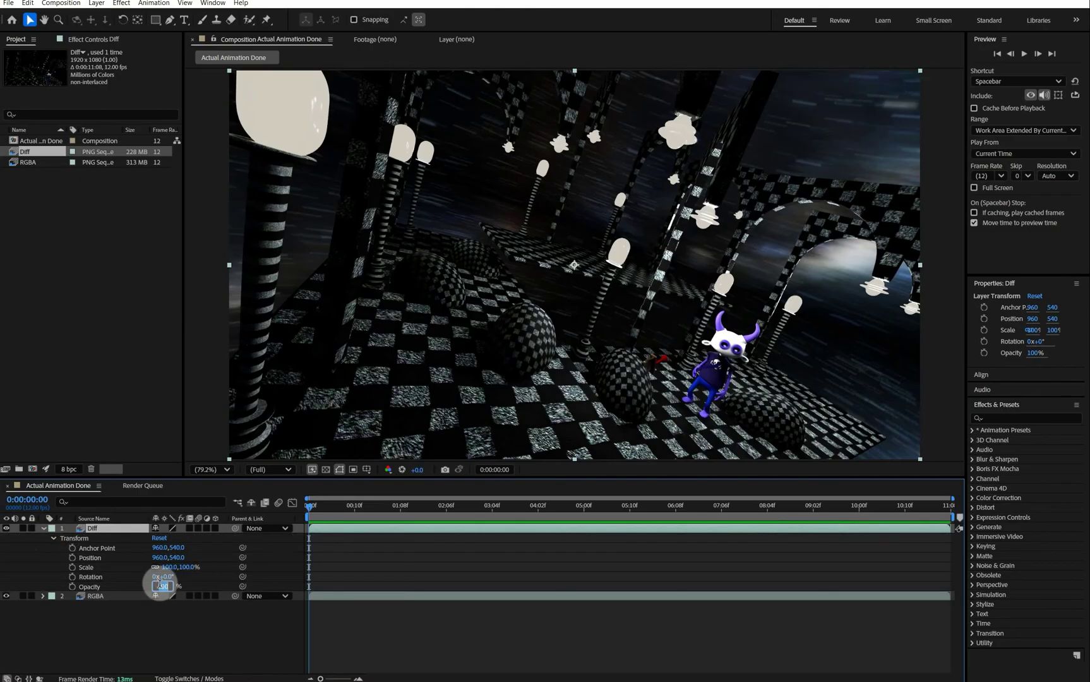
{"action": "type", "text": "50"}
{"action": "key", "text": "Return"}
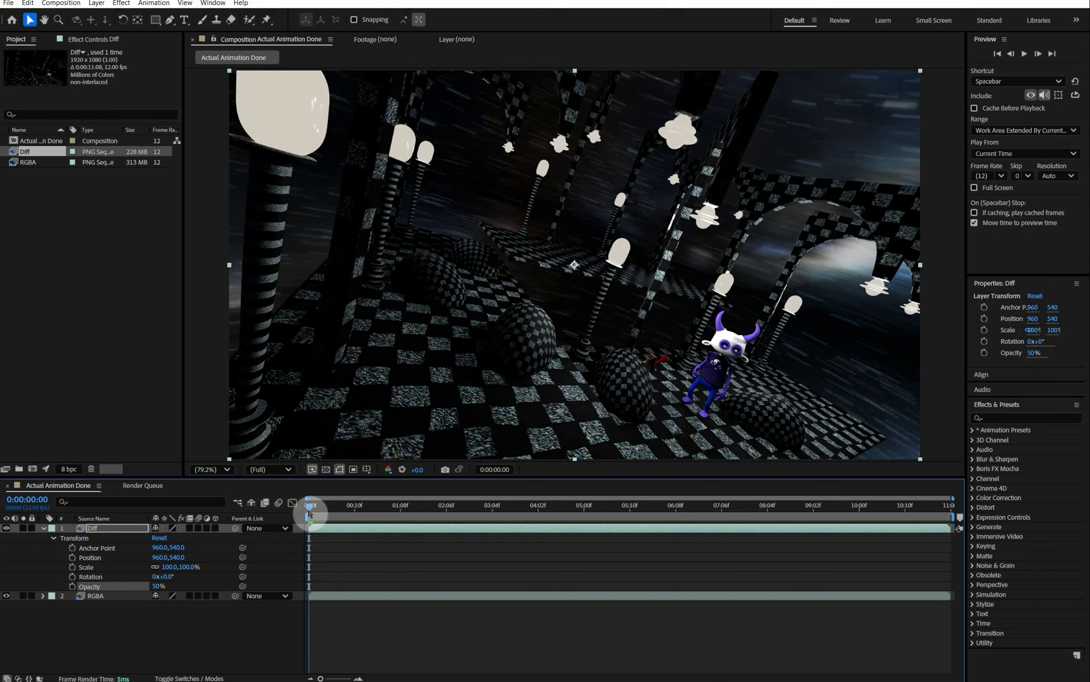
{"action": "mouse_move", "coordinate": [311, 504]}
{"action": "left_mouse_down"}
{"action": "mouse_move", "coordinate": [636, 514]}
{"action": "mouse_move", "coordinate": [305, 506]}
{"action": "left_mouse_up"}
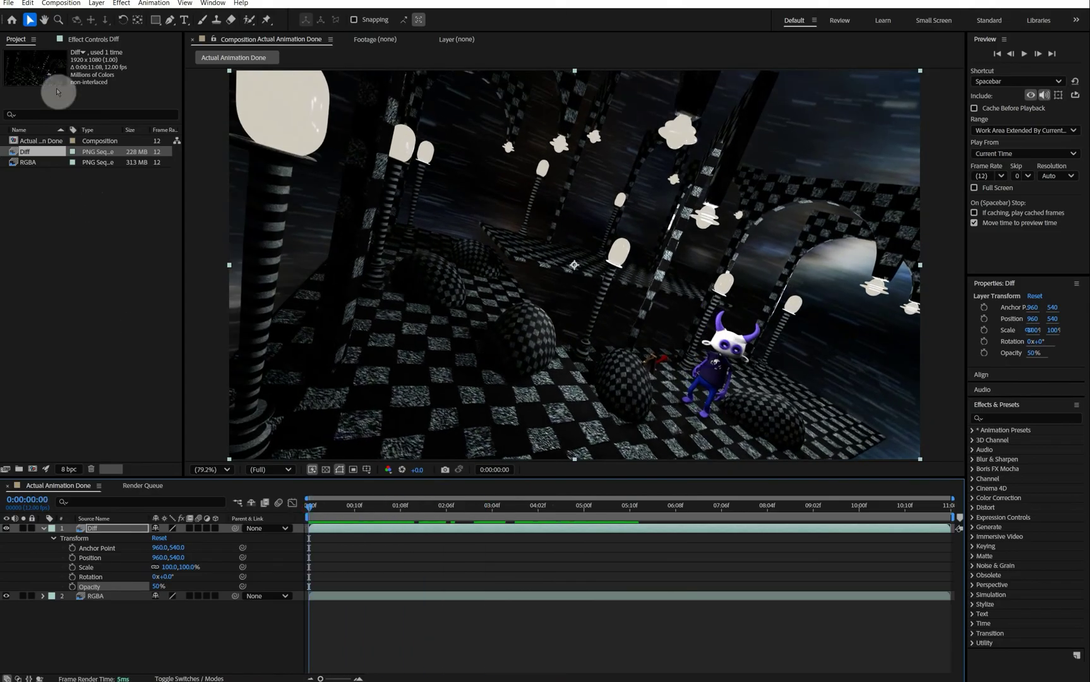
Import the BugOutNow/specular frames as a PNG sequence
{"action": "left_click", "coordinate": [8, 4]}
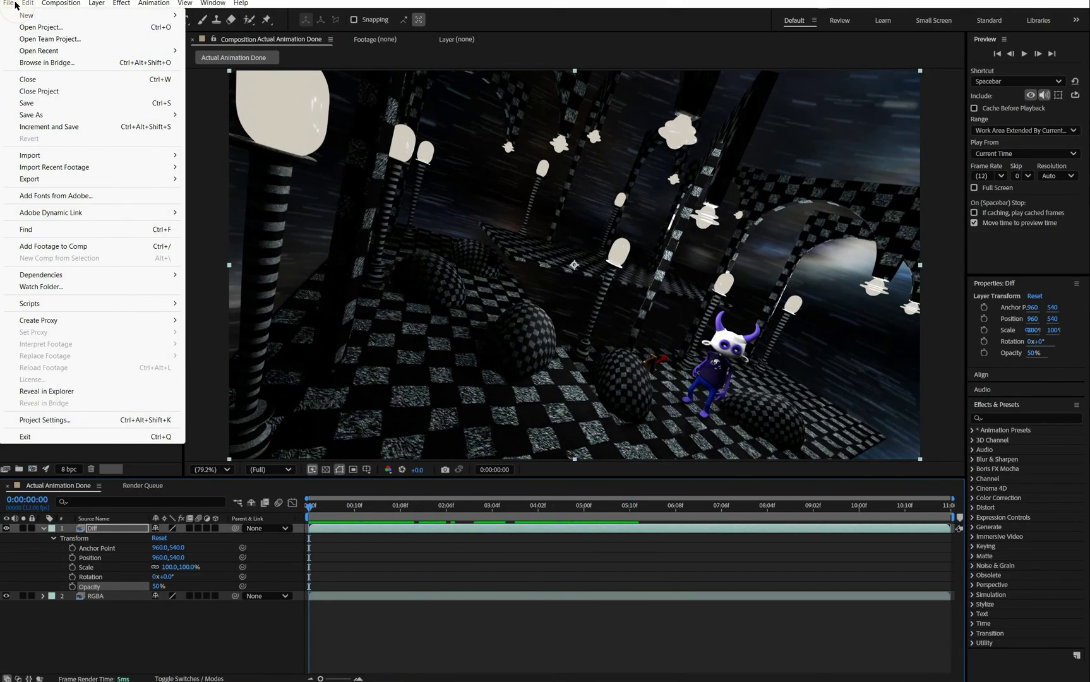
{"action": "mouse_move", "coordinate": [86, 155]}
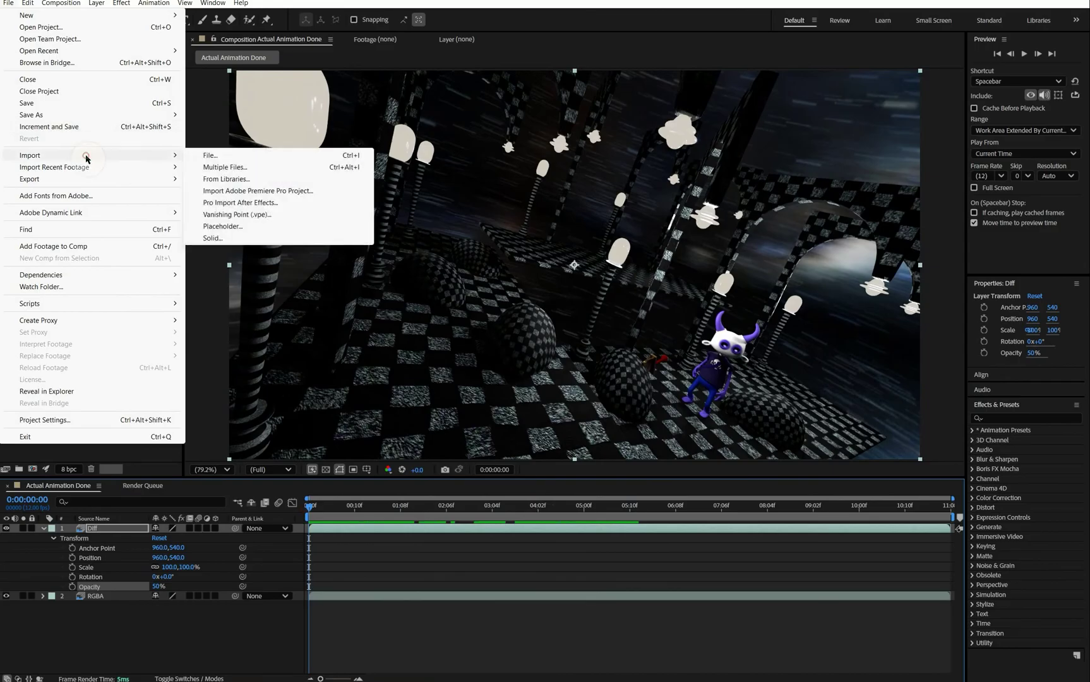
{"action": "left_click", "coordinate": [193, 155]}
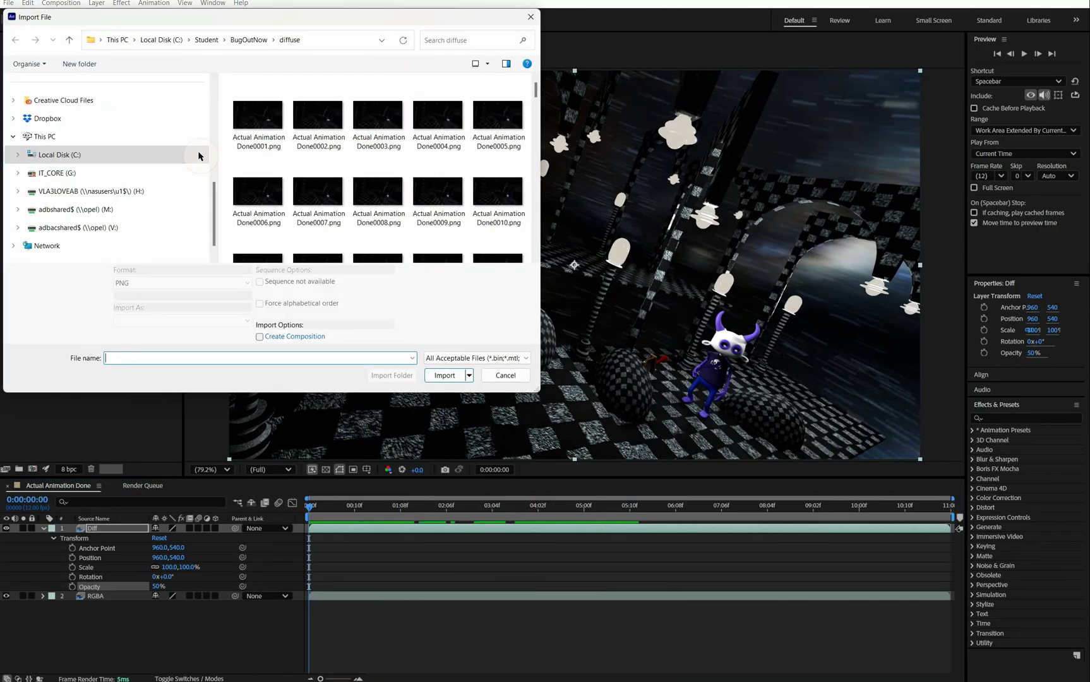
{"action": "left_click", "coordinate": [255, 37]}
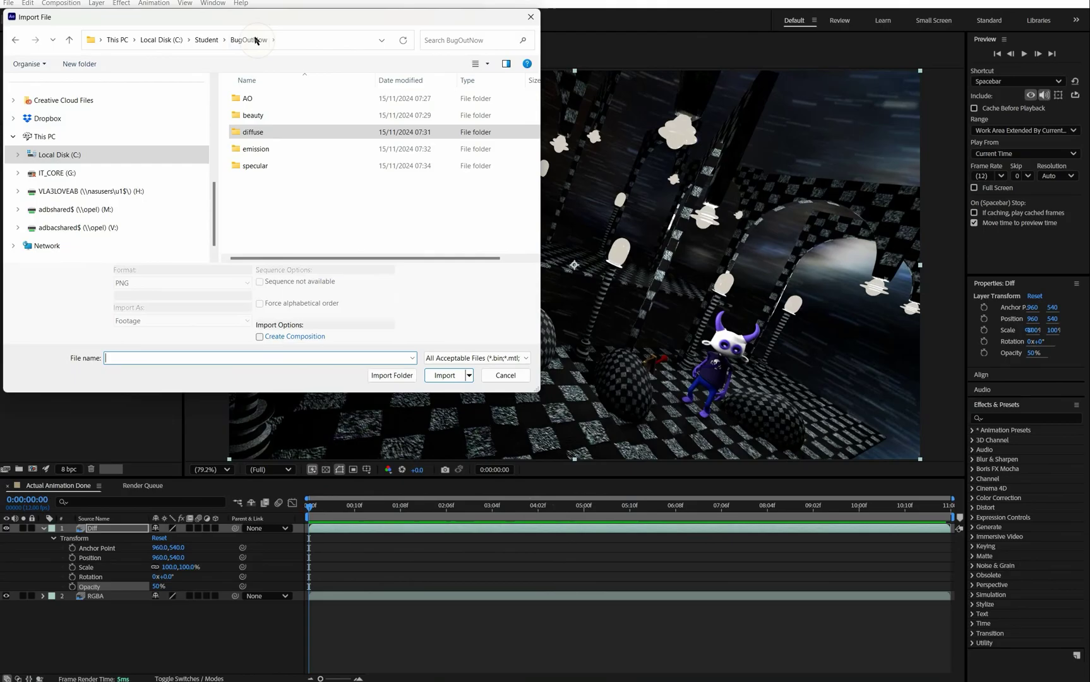
{"action": "double_click", "coordinate": [244, 164]}
{"action": "left_click", "coordinate": [253, 101]}
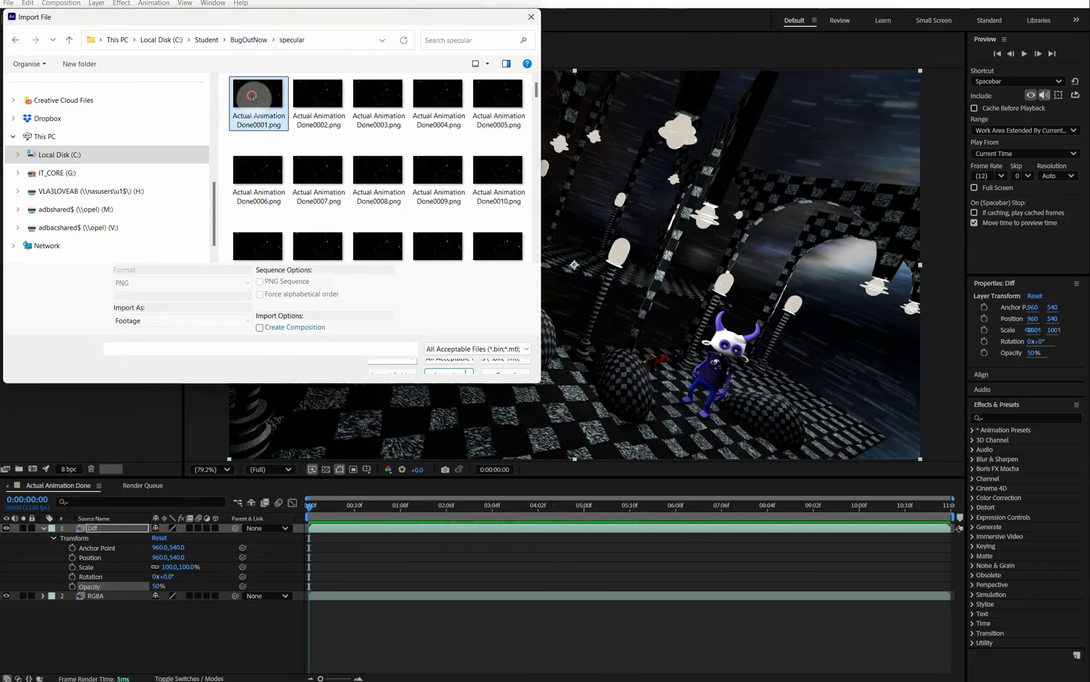
{"action": "left_click", "coordinate": [445, 366]}
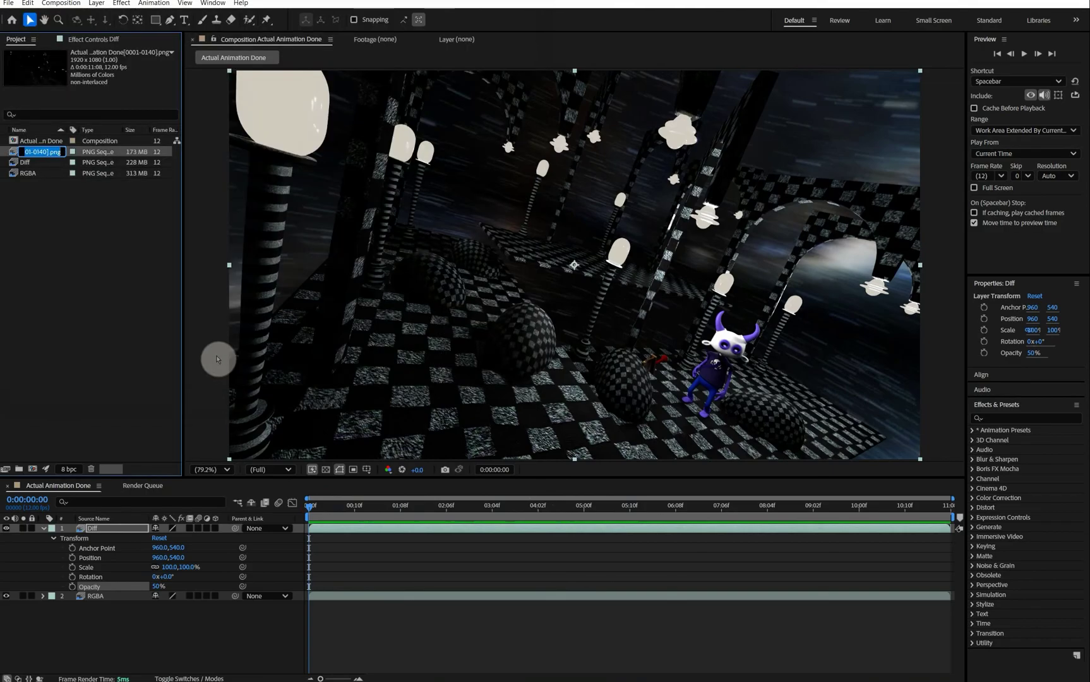
Rename the specular footage to Spec and add it above Diff
{"action": "type", "text": "Spec"}
{"action": "key", "text": "Return"}
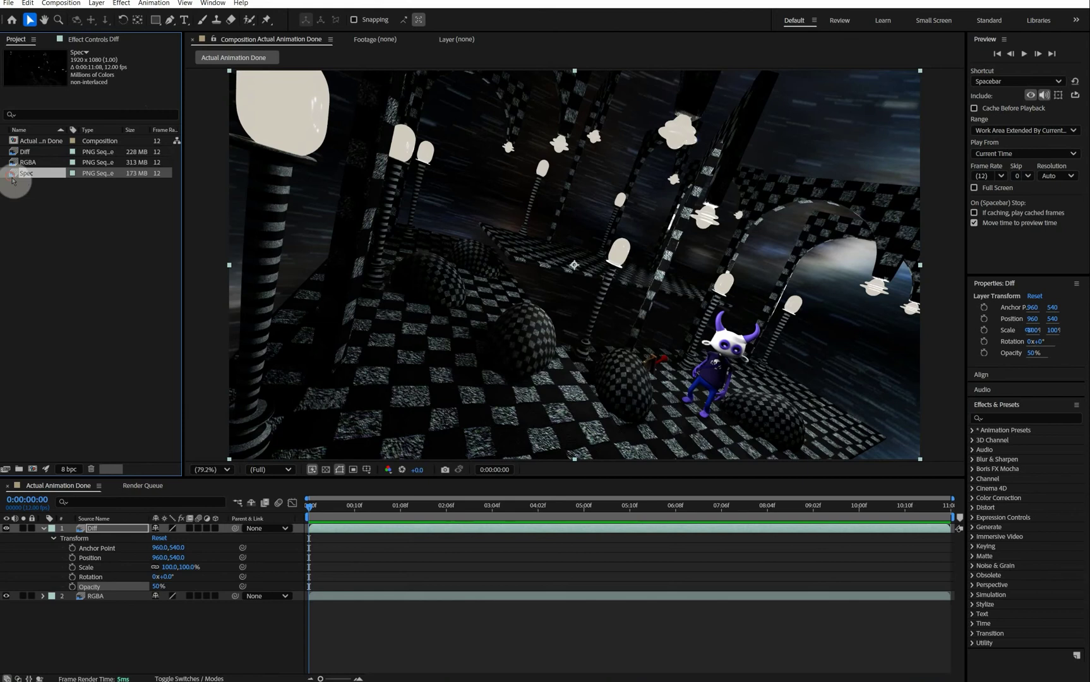
{"action": "left_click_drag", "start_coordinate": [12, 180], "coordinate": [111, 530]}
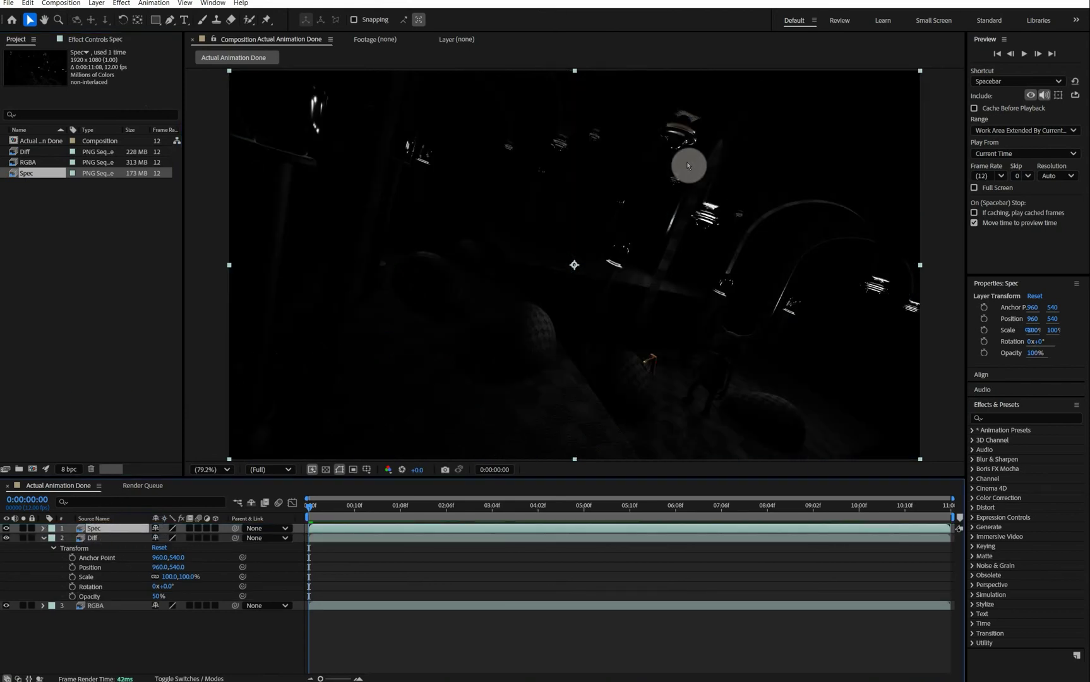
Set the Spec layer to Add blending and scrub to 0:00:11:07
{"action": "right_click", "coordinate": [107, 534]}
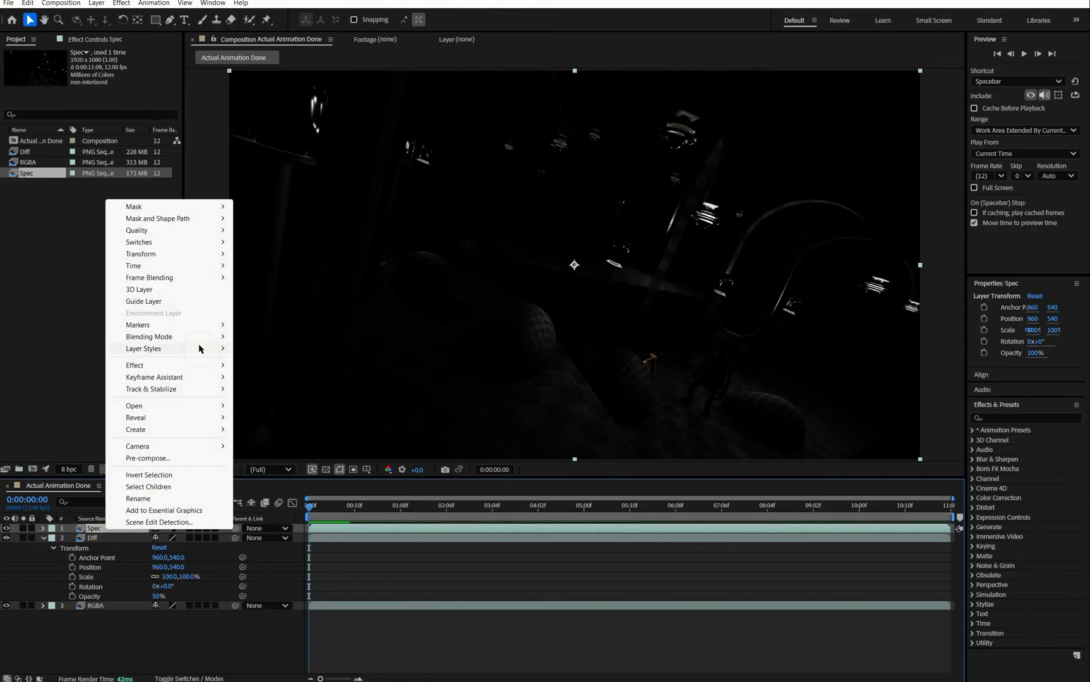
{"action": "mouse_move", "coordinate": [198, 338]}
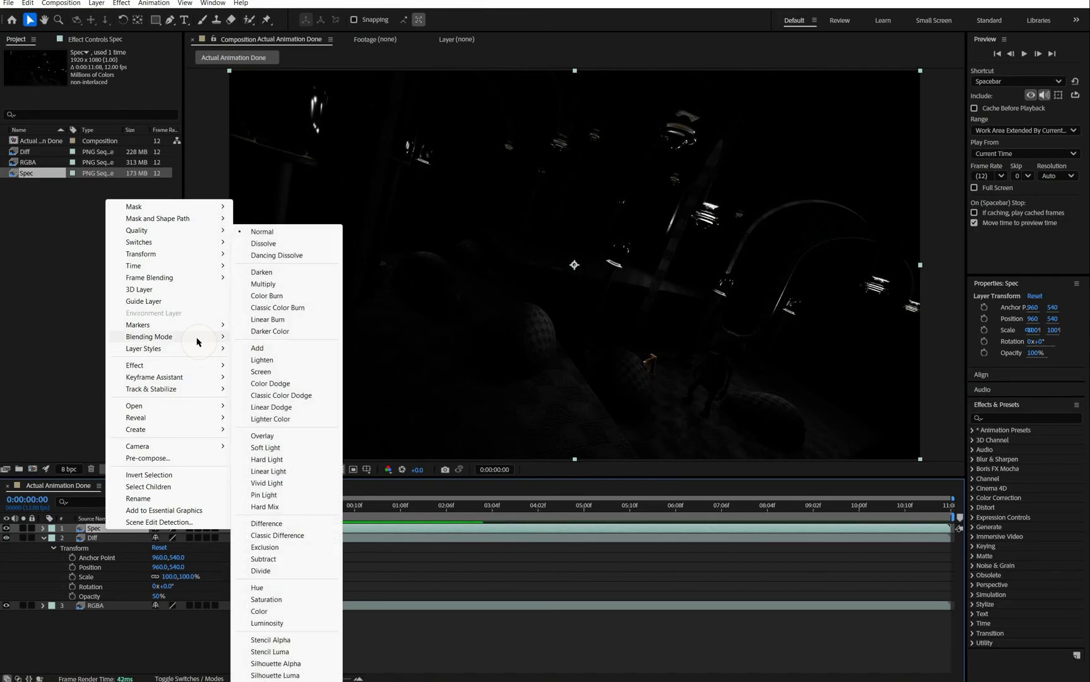
{"action": "left_click", "coordinate": [258, 349]}
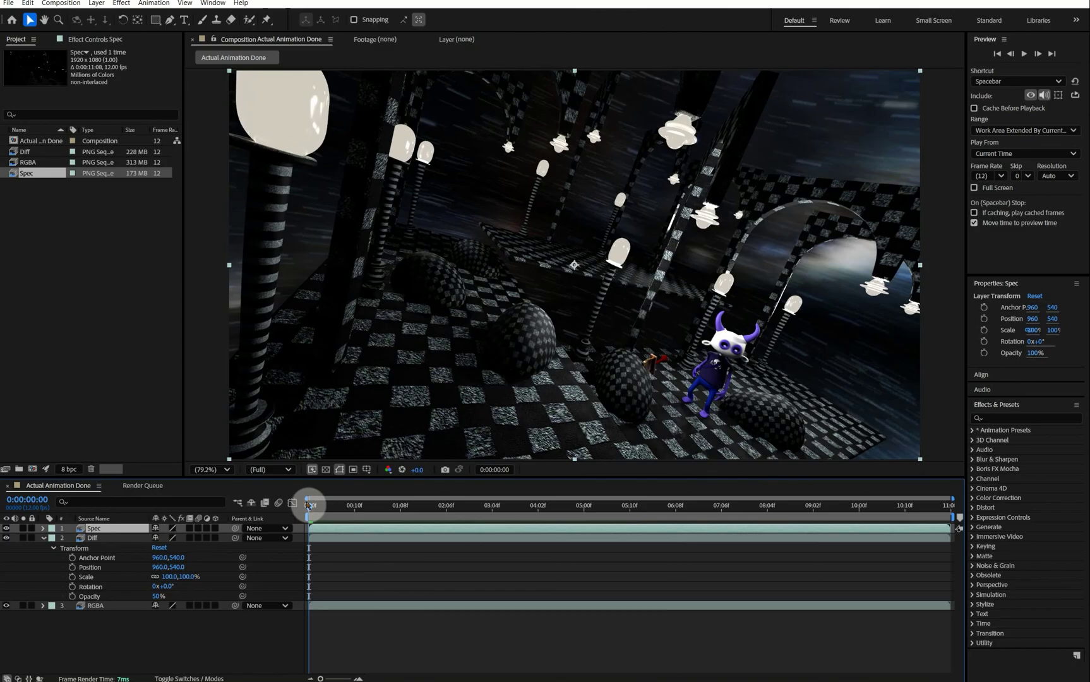
{"action": "left_click_drag", "start_coordinate": [310, 506], "coordinate": [950, 528]}
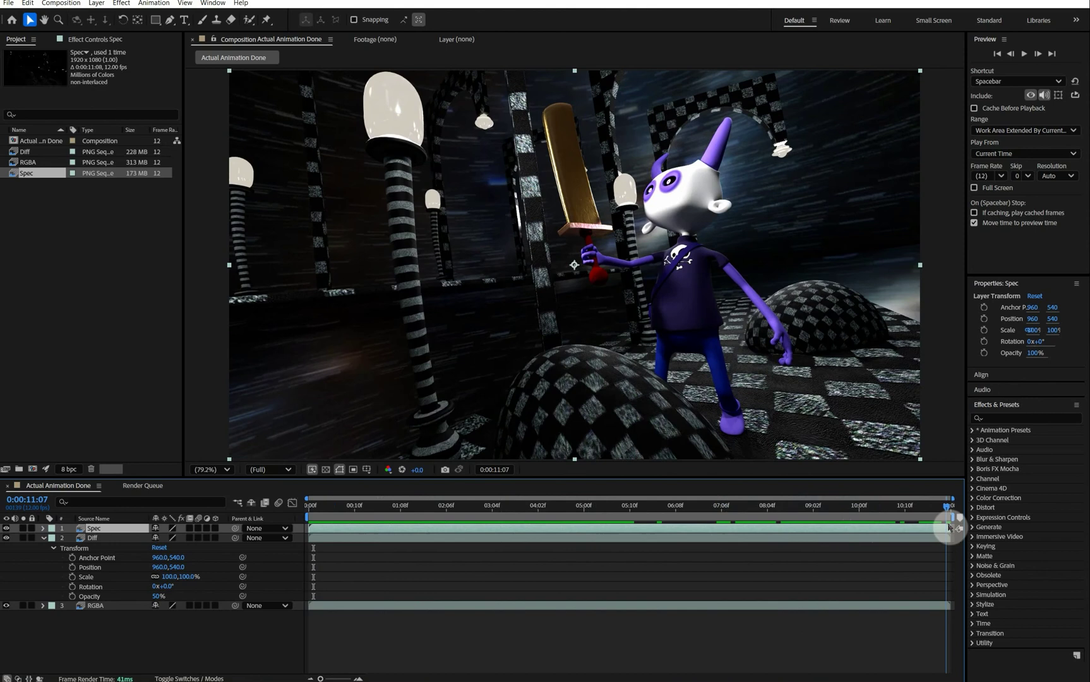
Toggle the Spec layer's visibility repeatedly to compare the frame with and without it
{"action": "left_click", "coordinate": [7, 529]}
{"action": "left_click", "coordinate": [6, 528]}
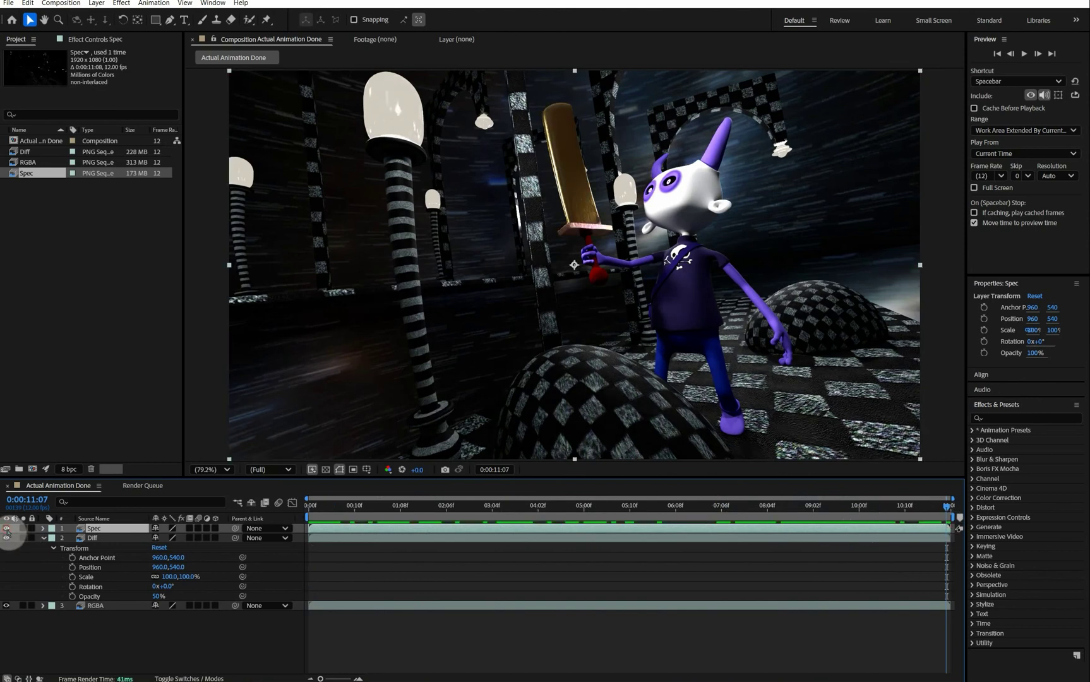
{"action": "left_click", "coordinate": [6, 529]}
{"action": "left_click", "coordinate": [7, 529]}
{"action": "left_click", "coordinate": [6, 529]}
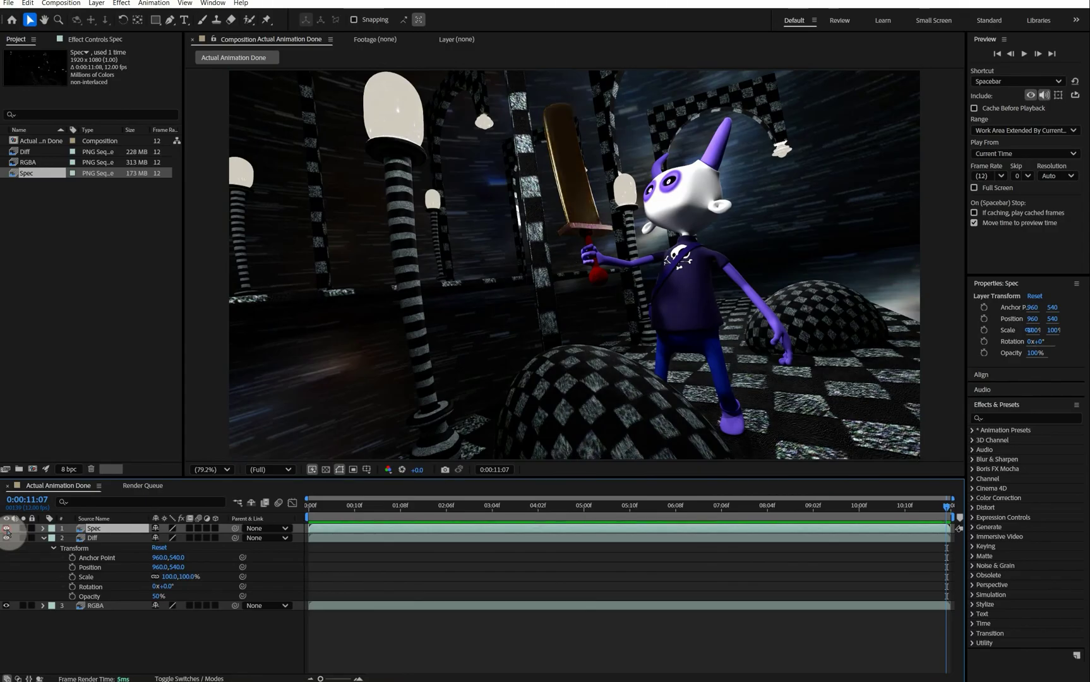
{"action": "left_click", "coordinate": [6, 529]}
{"action": "left_click", "coordinate": [6, 529]}
{"action": "left_click", "coordinate": [7, 529]}
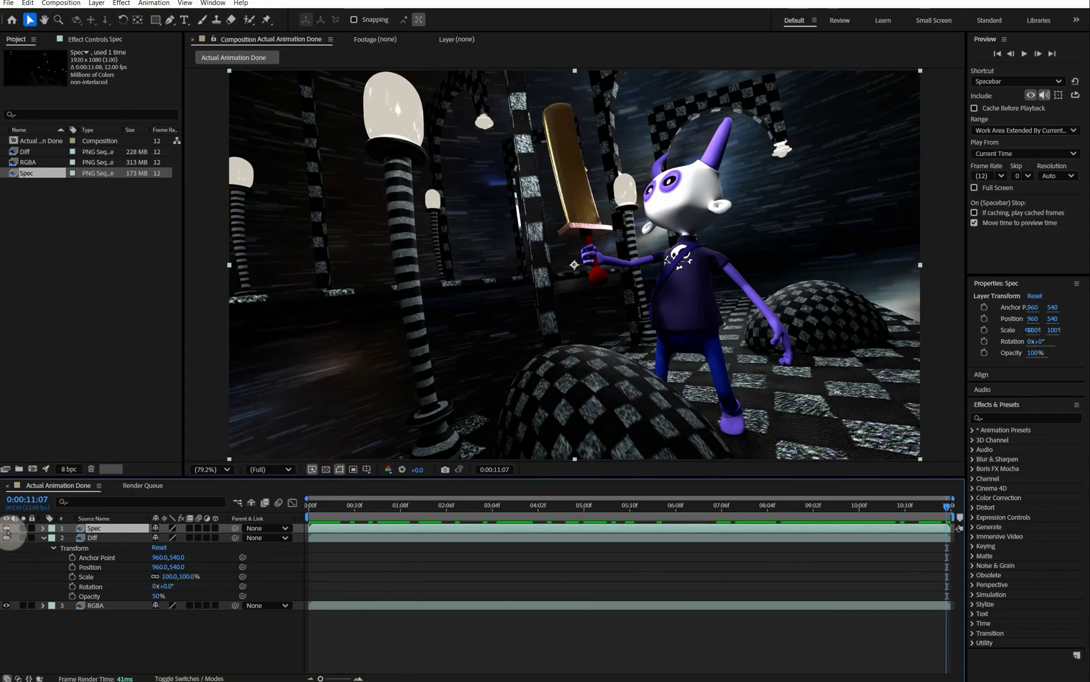
{"action": "left_click", "coordinate": [7, 528]}
{"action": "left_click", "coordinate": [6, 529]}
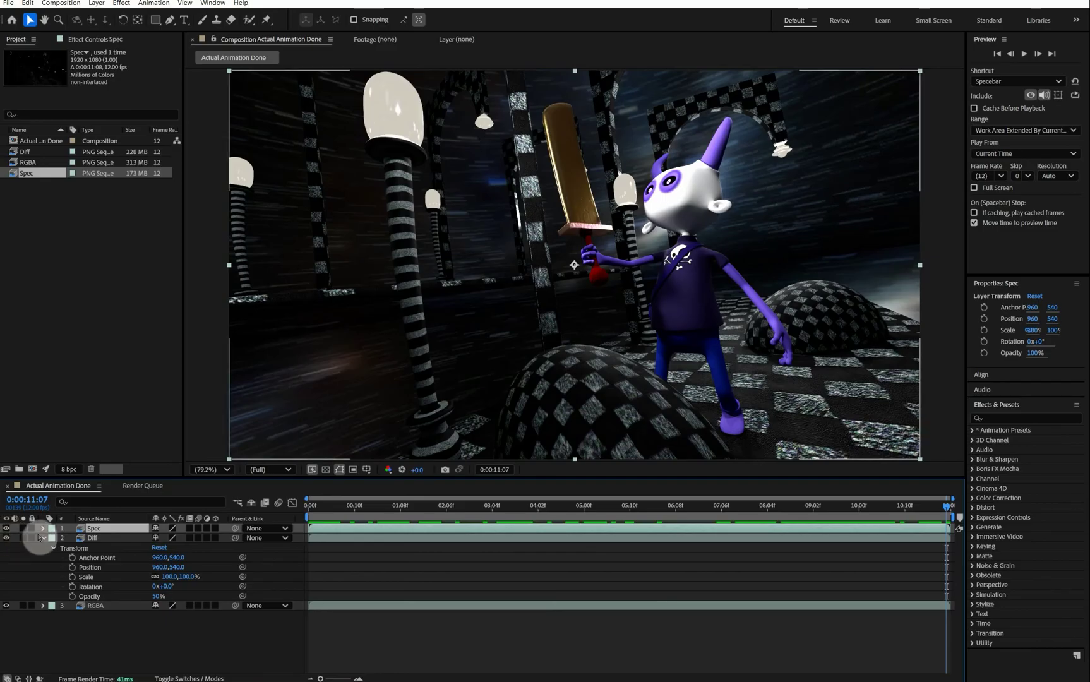
Lower the Spec layer's Transform opacity to 70%
{"action": "left_click", "coordinate": [42, 528]}
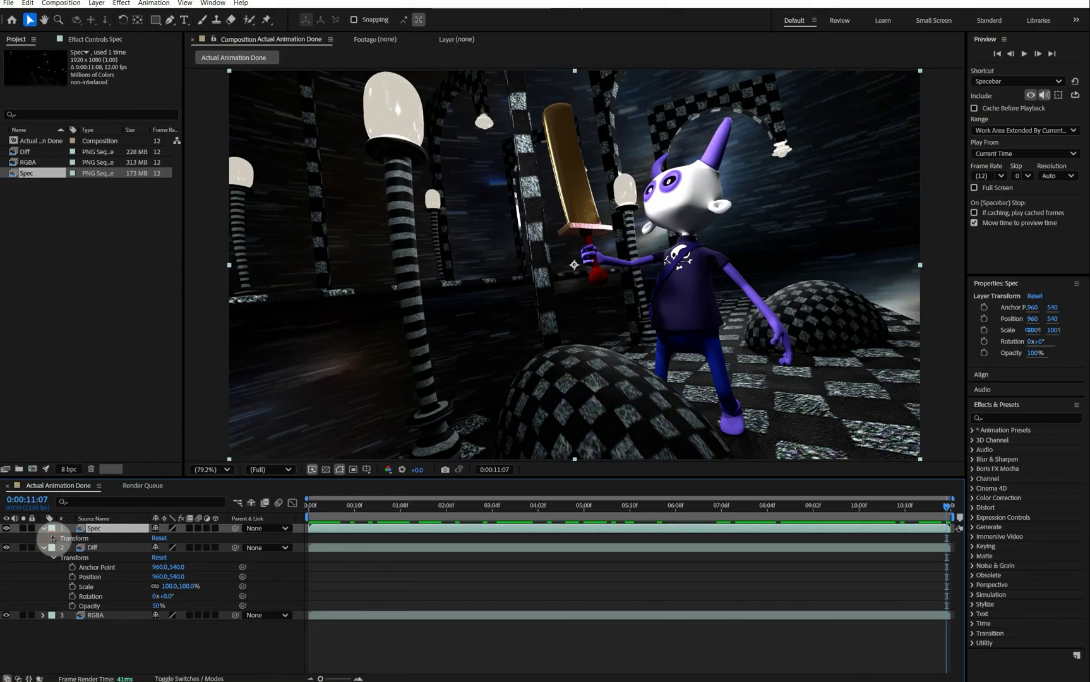
{"action": "left_click", "coordinate": [53, 539]}
{"action": "left_click", "coordinate": [159, 587]}
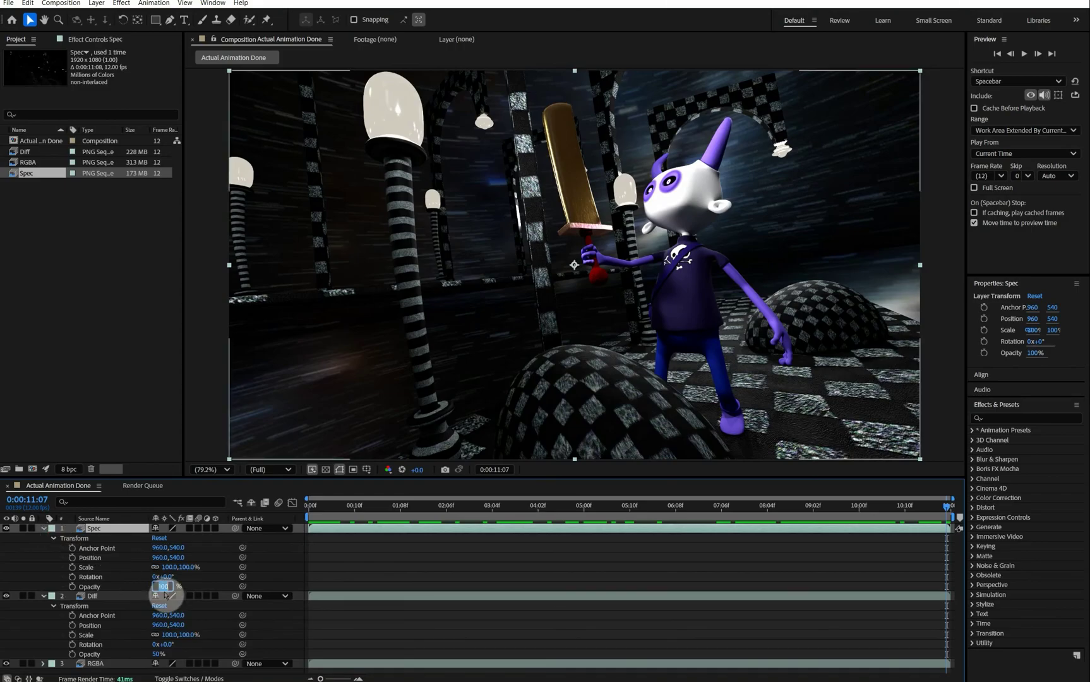
{"action": "type", "text": "70"}
{"action": "key", "text": "Return"}
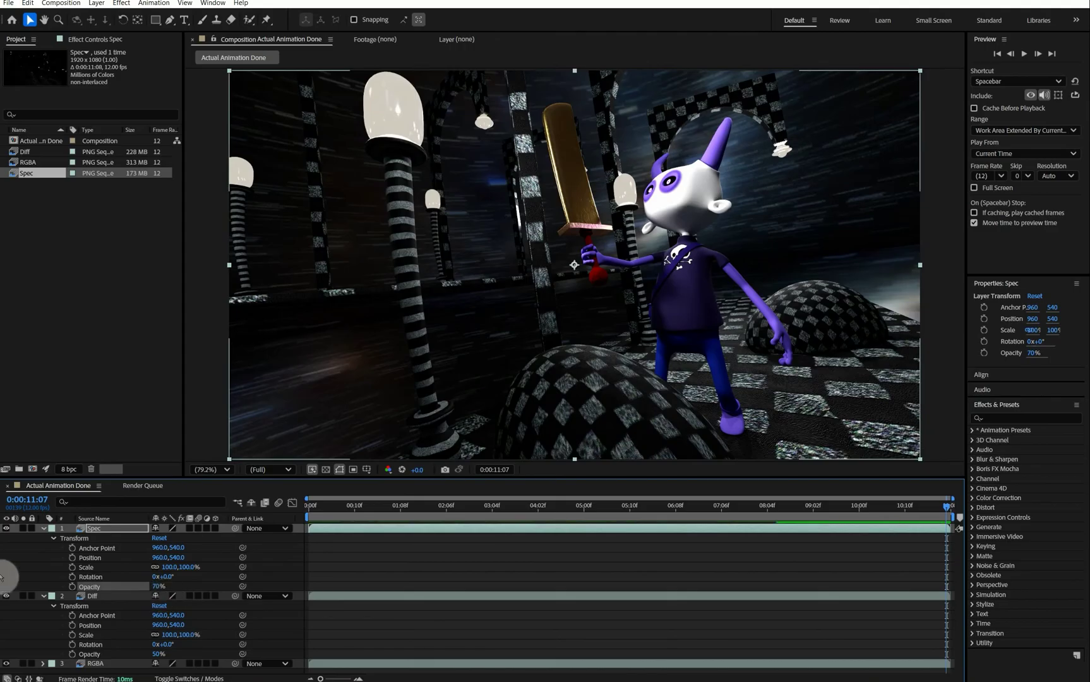
{"action": "left_click", "coordinate": [48, 372]}
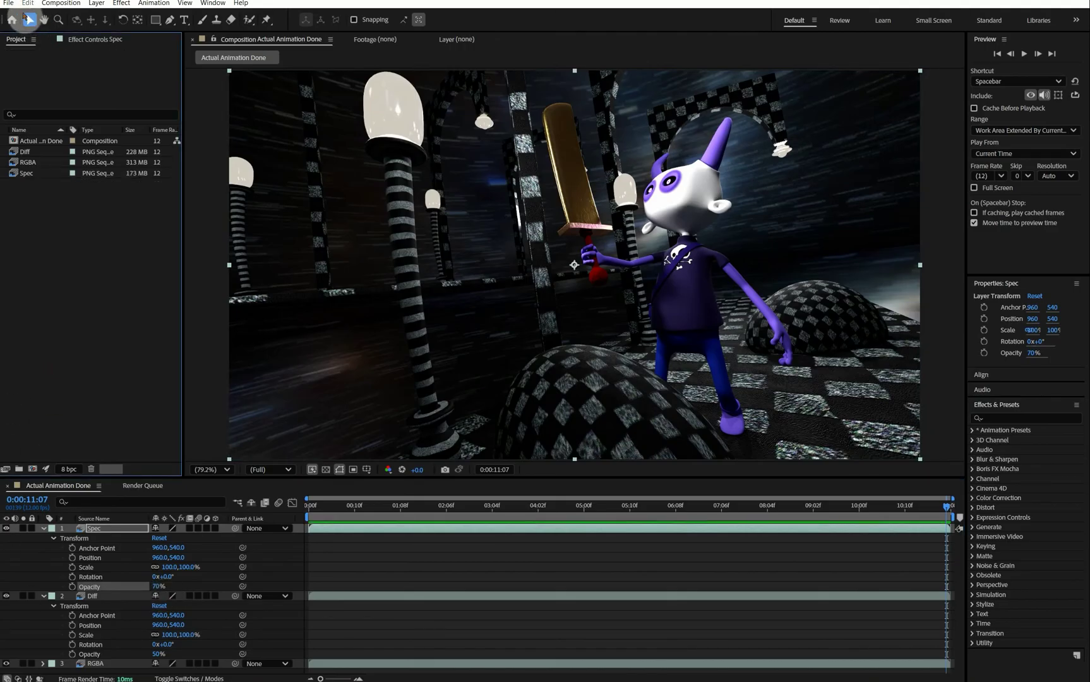
Import the BugOutNow emission frames as a PNG sequence
{"action": "left_click", "coordinate": [11, 3]}
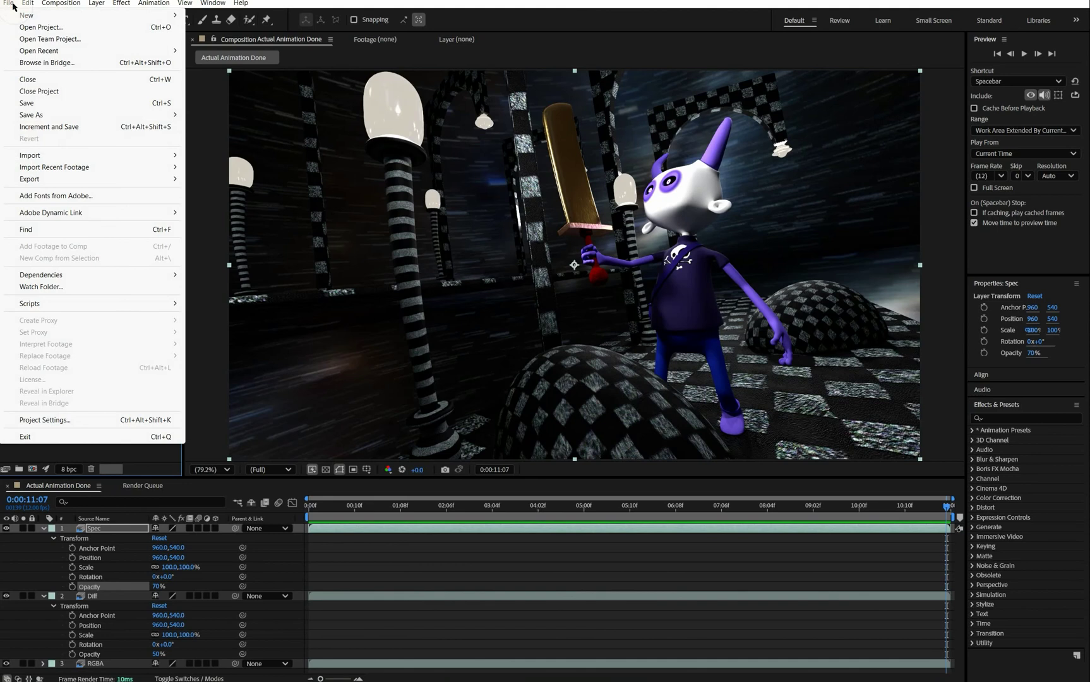
{"action": "left_click", "coordinate": [53, 157]}
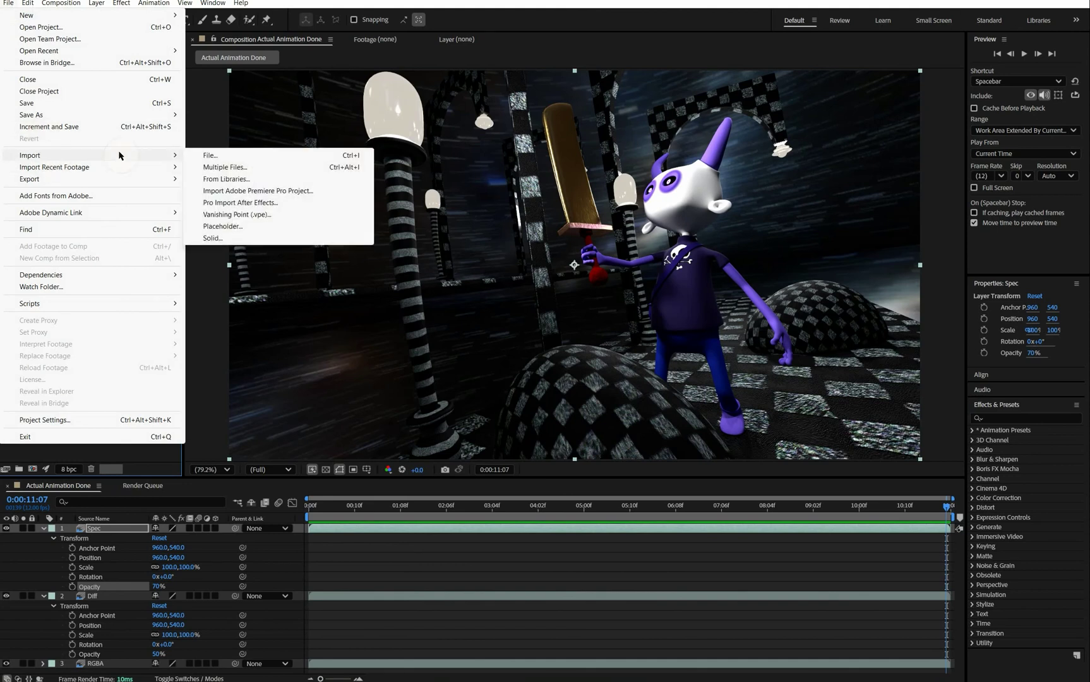
{"action": "left_click", "coordinate": [196, 156]}
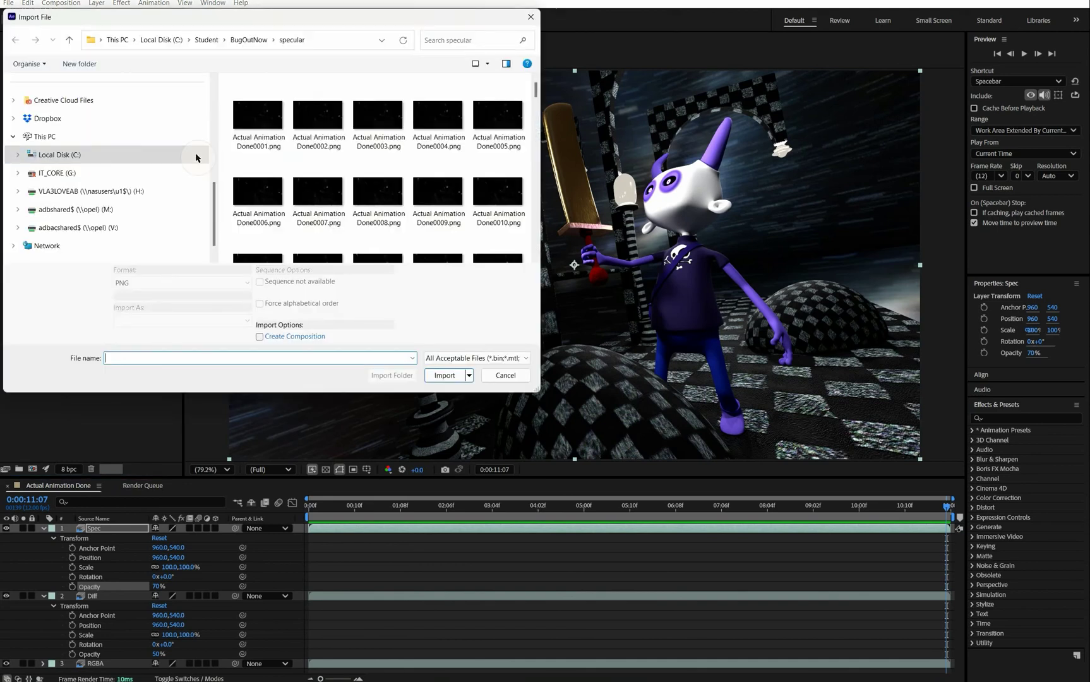
{"action": "left_click", "coordinate": [249, 39]}
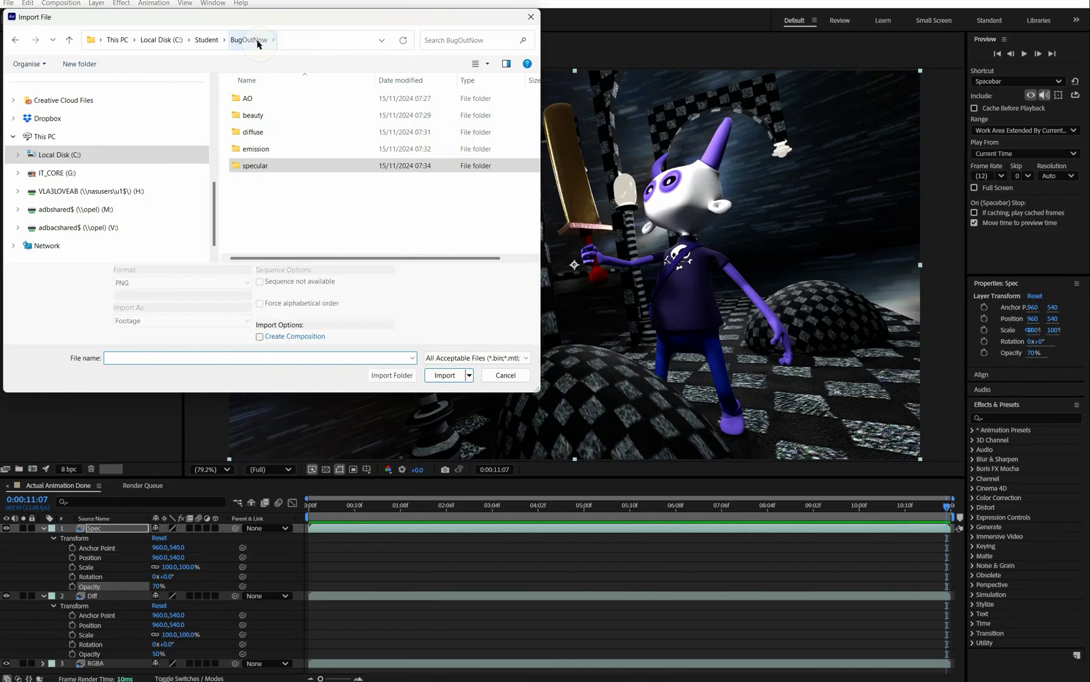
{"action": "left_click", "coordinate": [254, 149]}
{"action": "double_click", "coordinate": [253, 149]}
{"action": "left_click", "coordinate": [255, 136]}
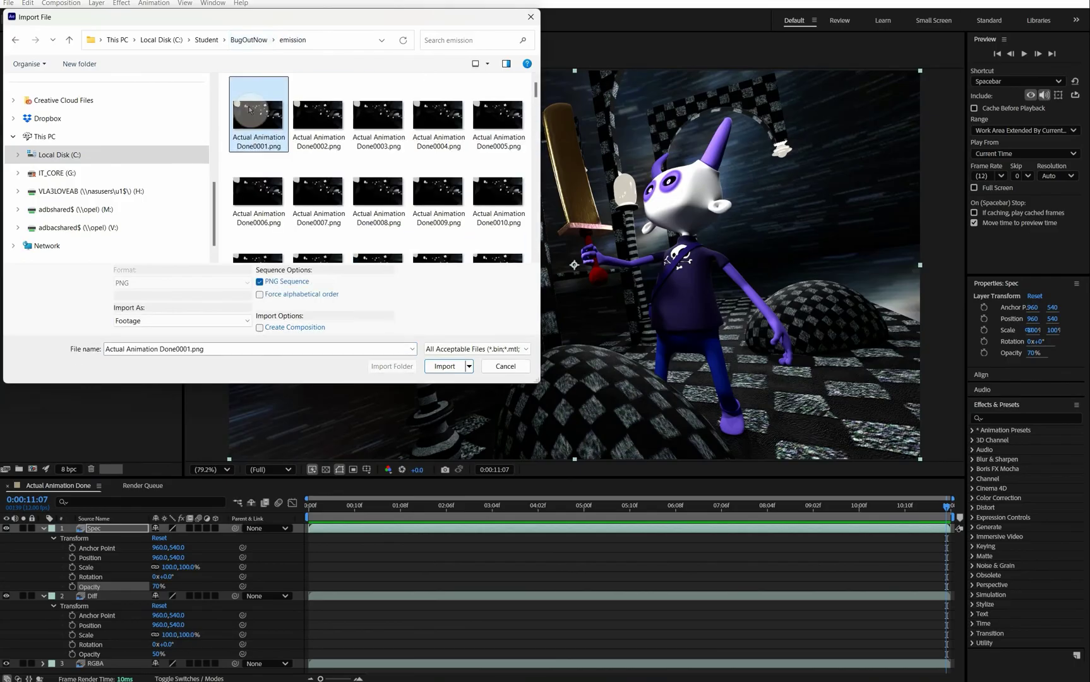
{"action": "left_click", "coordinate": [445, 366]}
{"action": "left_click", "coordinate": [69, 342]}
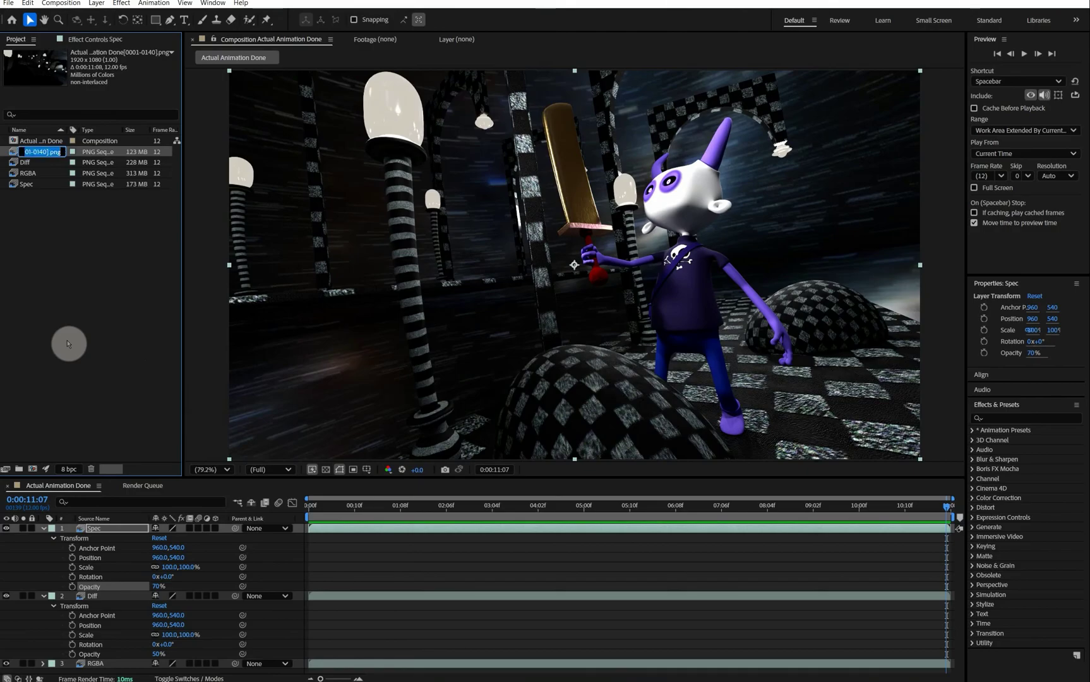
Rename the emission footage to Emis and add it as the top layer
{"action": "type", "text": "Em"}
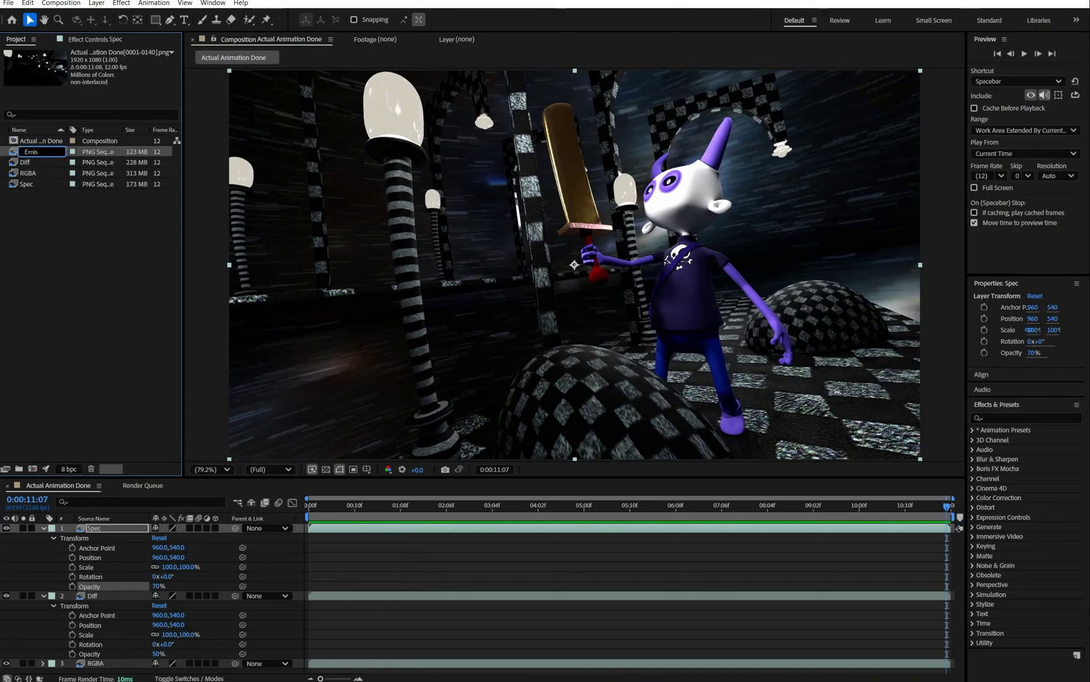
{"action": "type", "text": "is"}
{"action": "left_click", "coordinate": [68, 344]}
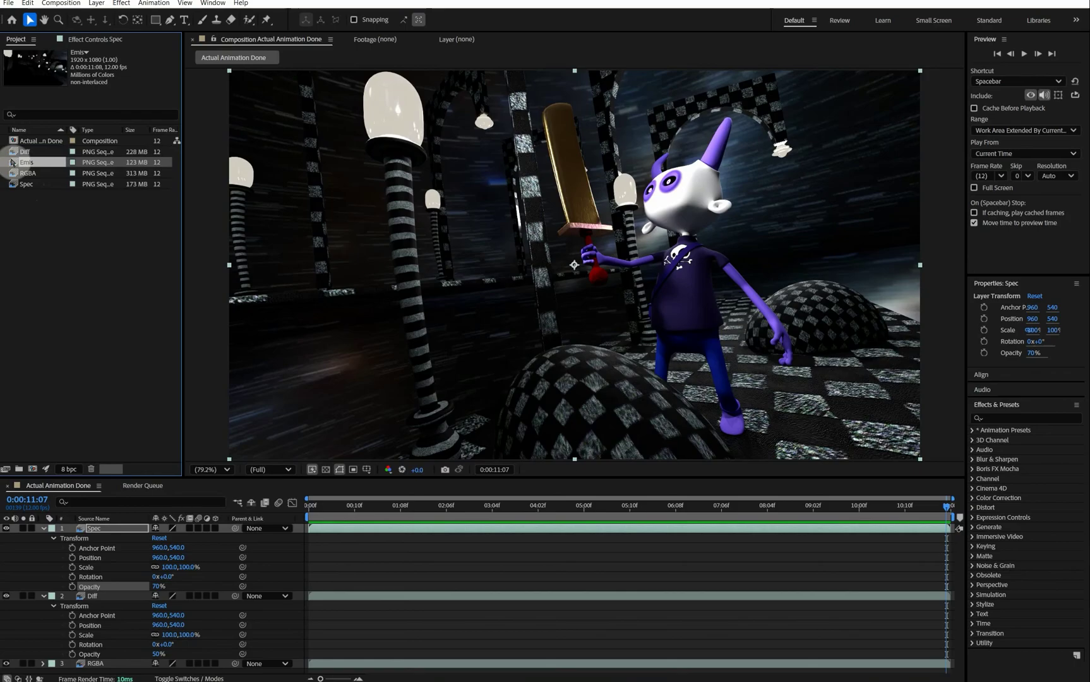
{"action": "left_click_drag", "start_coordinate": [122, 513], "coordinate": [114, 524]}
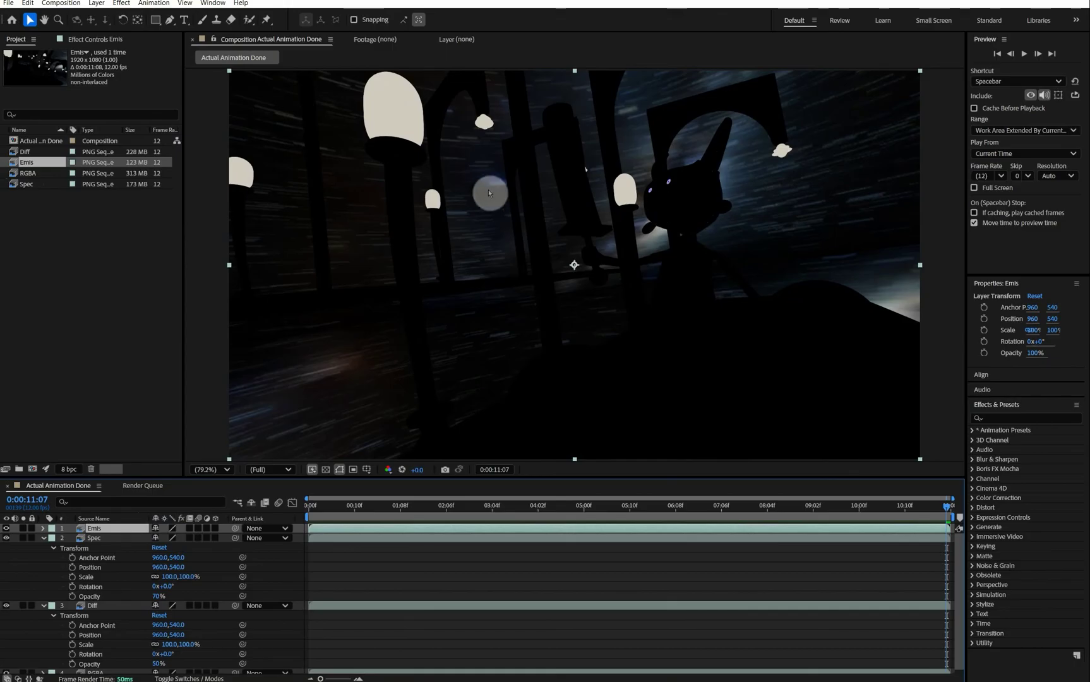
Set the Emis layer to Add blending and find Gaussian Blur by searching effects for 'Blur'
{"action": "right_click", "coordinate": [136, 532]}
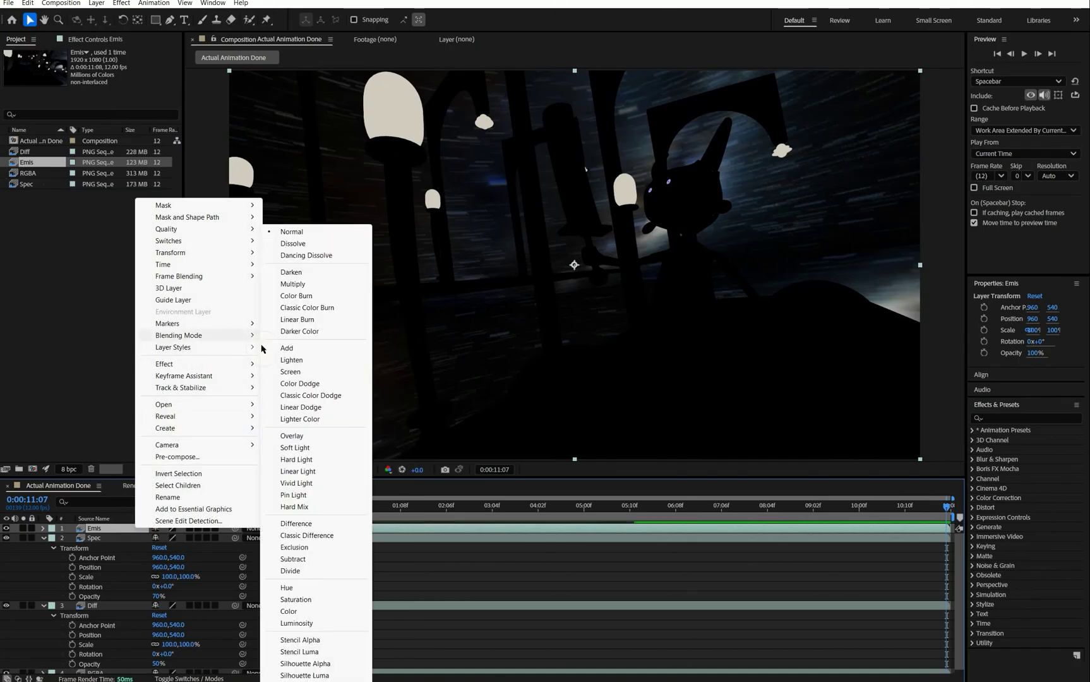
{"action": "left_click", "coordinate": [267, 349]}
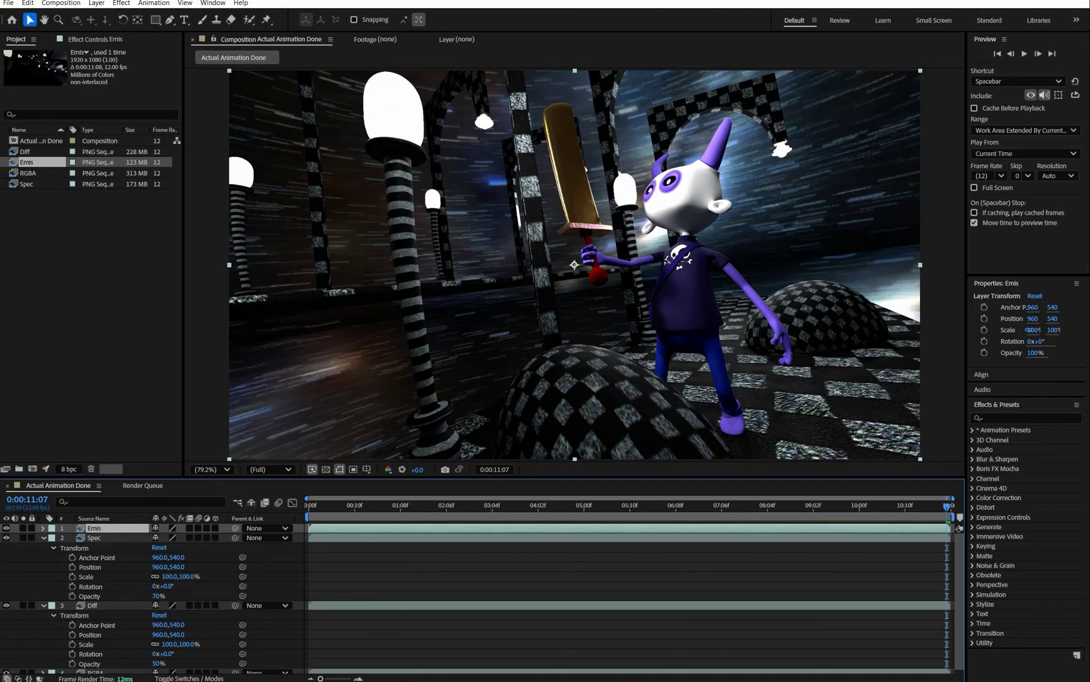
{"action": "left_click", "coordinate": [1028, 419]}
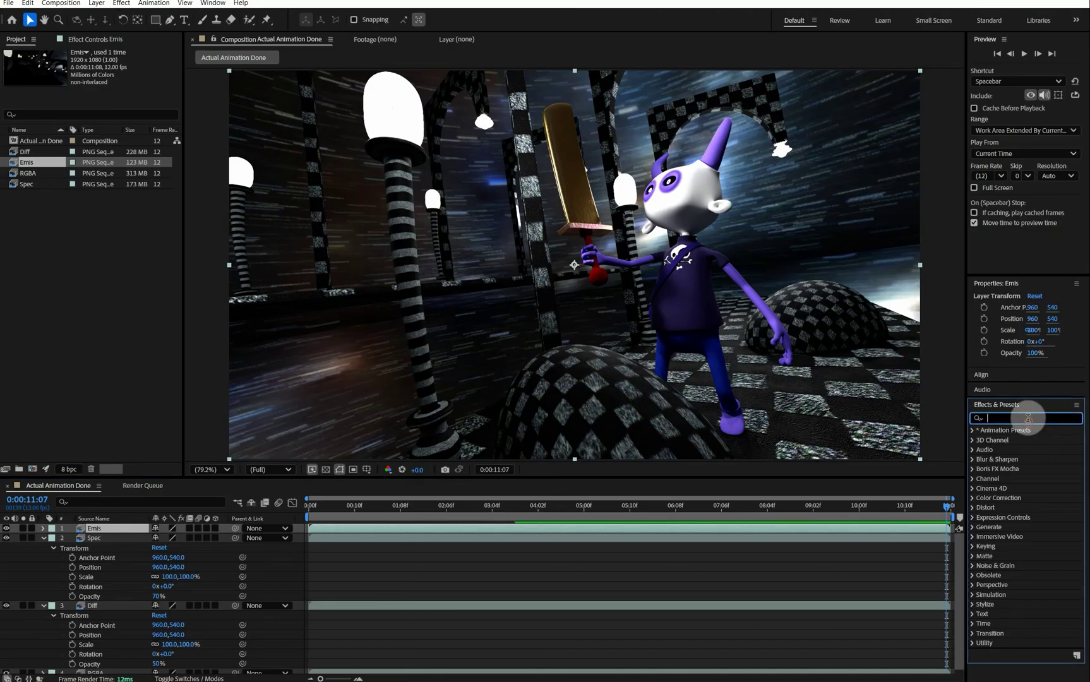
{"action": "type", "text": "Blur"}
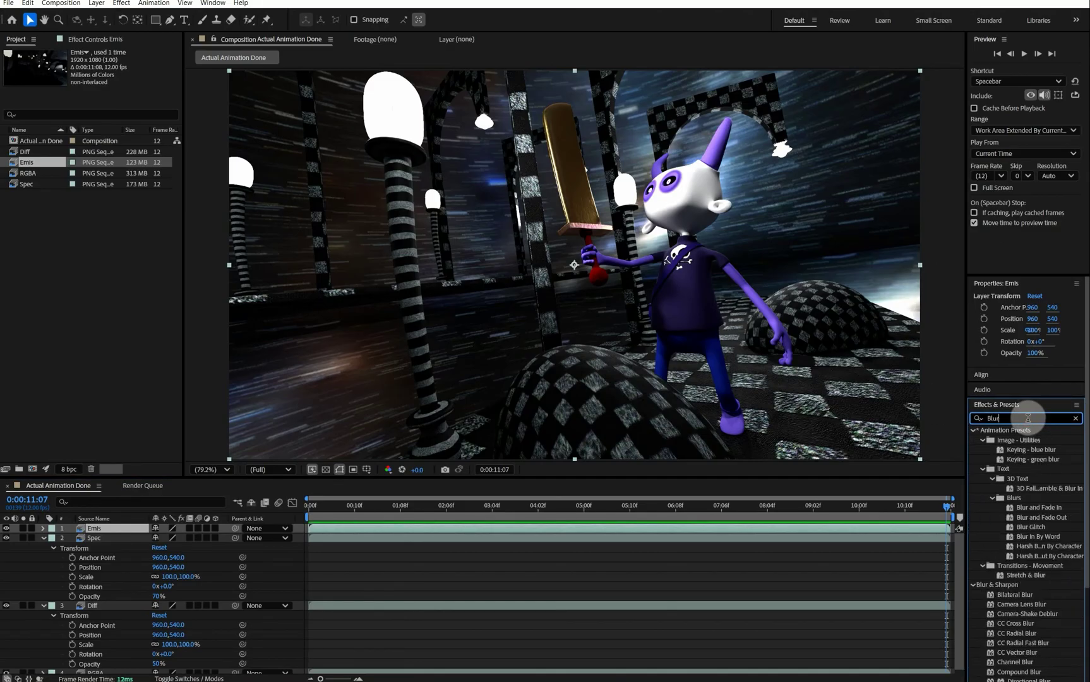
{"action": "key", "text": "Return"}
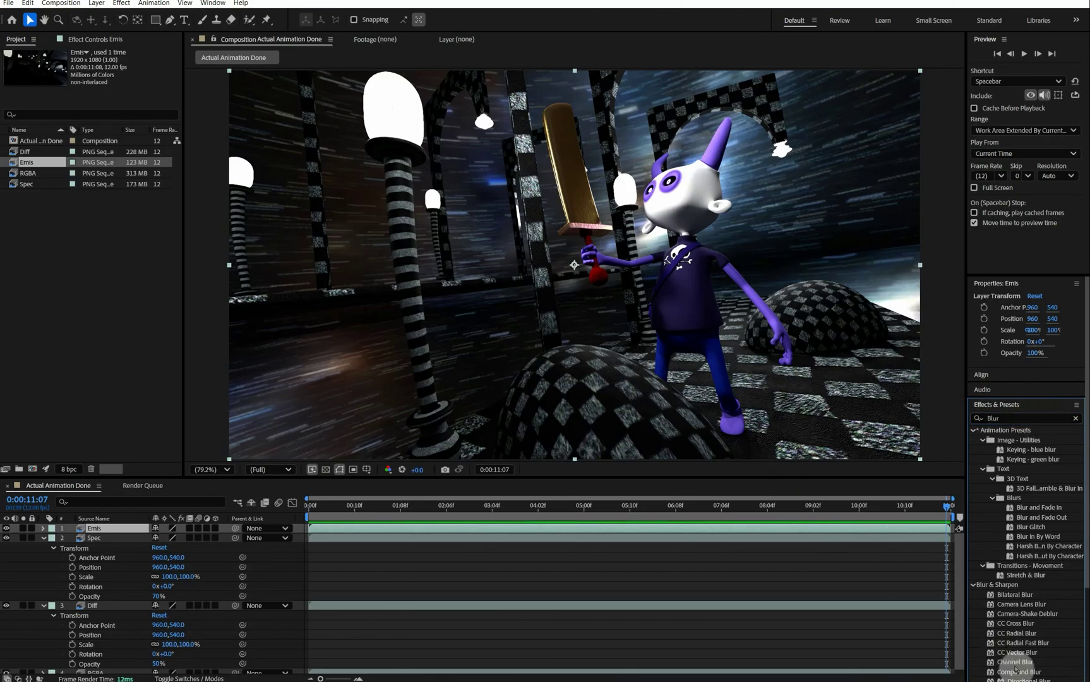
{"action": "scroll", "coordinate": [1009, 672], "scroll_direction": "down", "scroll_amount": 2}
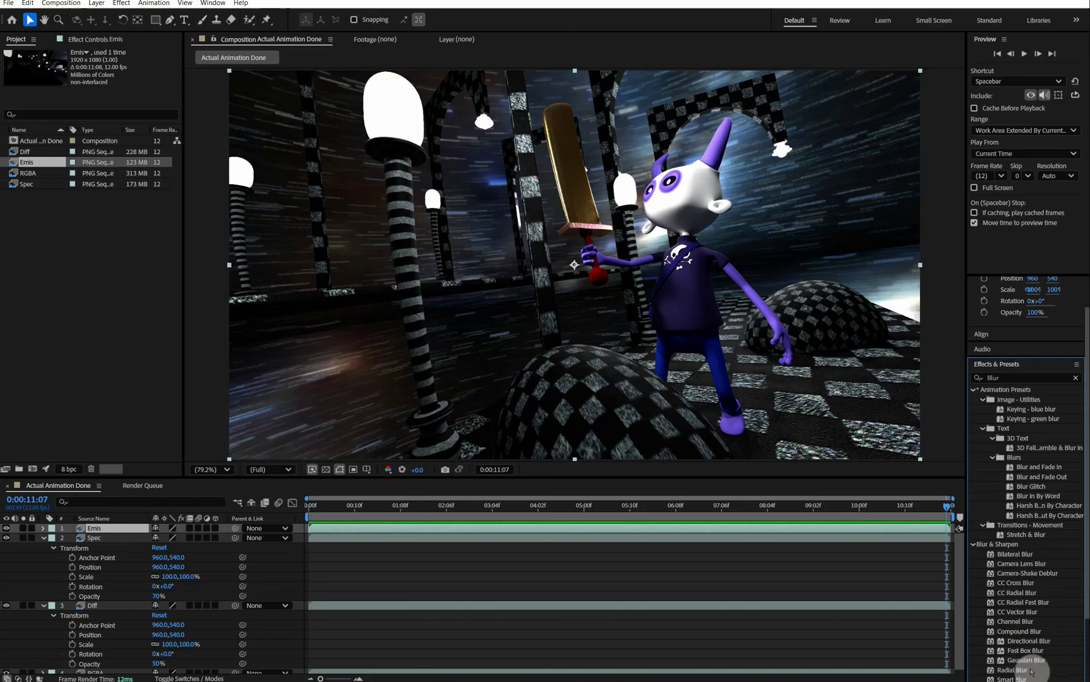
{"action": "left_click", "coordinate": [1025, 661]}
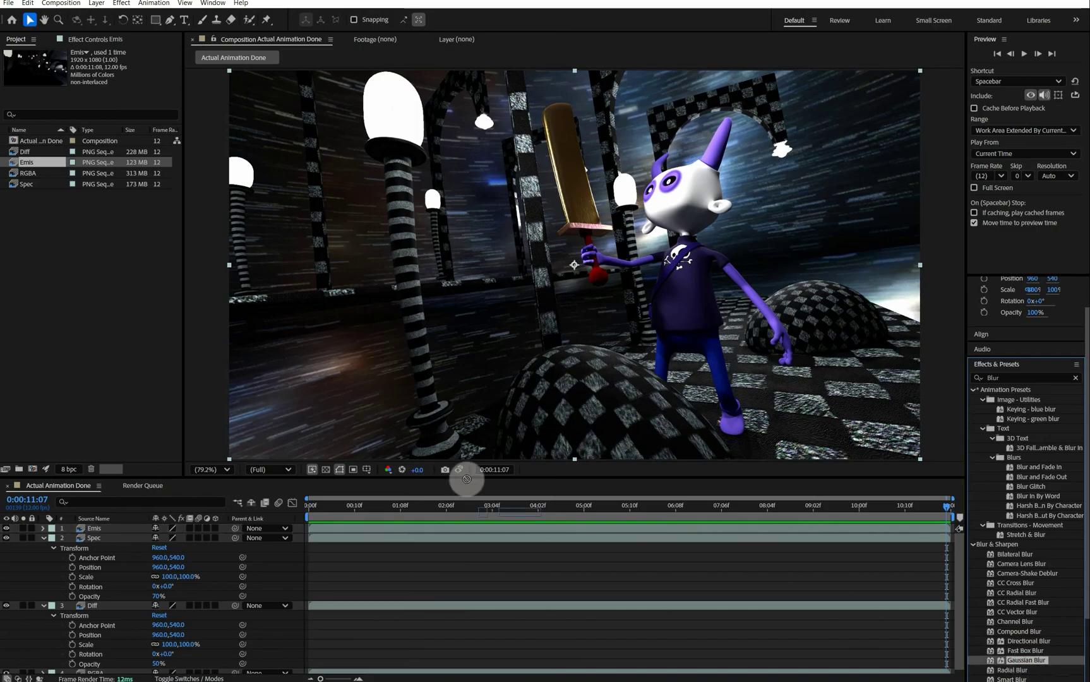
{"action": "left_click", "coordinate": [170, 409]}
Apply Gaussian Blur to the Emis layer with Blurriness 60
{"action": "left_click", "coordinate": [122, 538]}
{"action": "key", "text": "Return"}
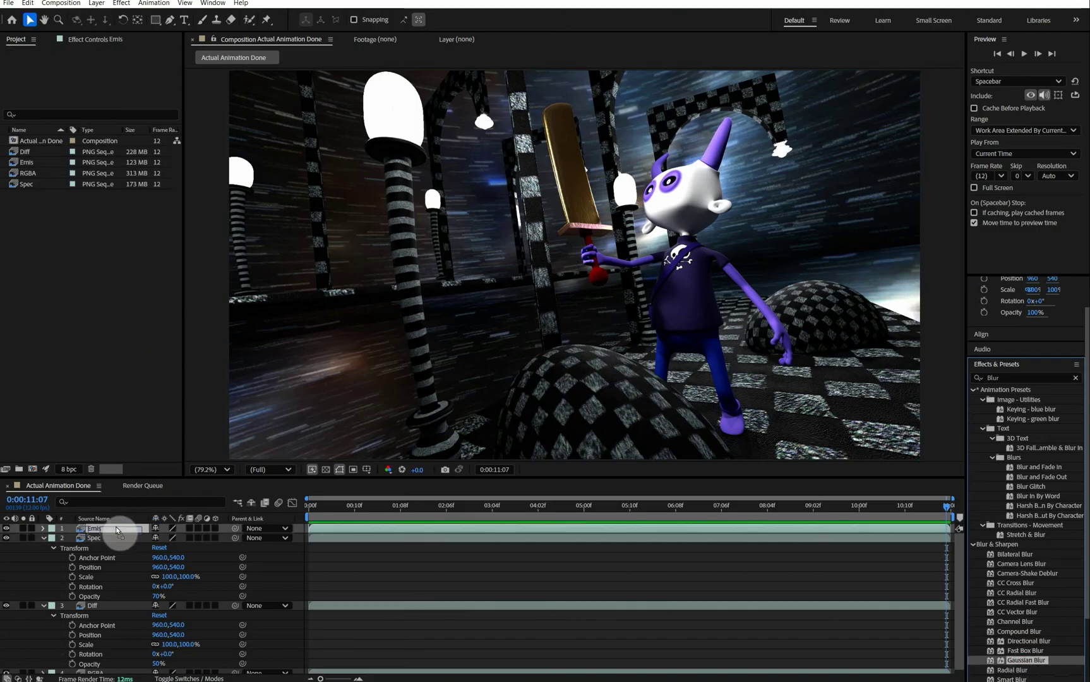
{"action": "left_click", "coordinate": [117, 528]}
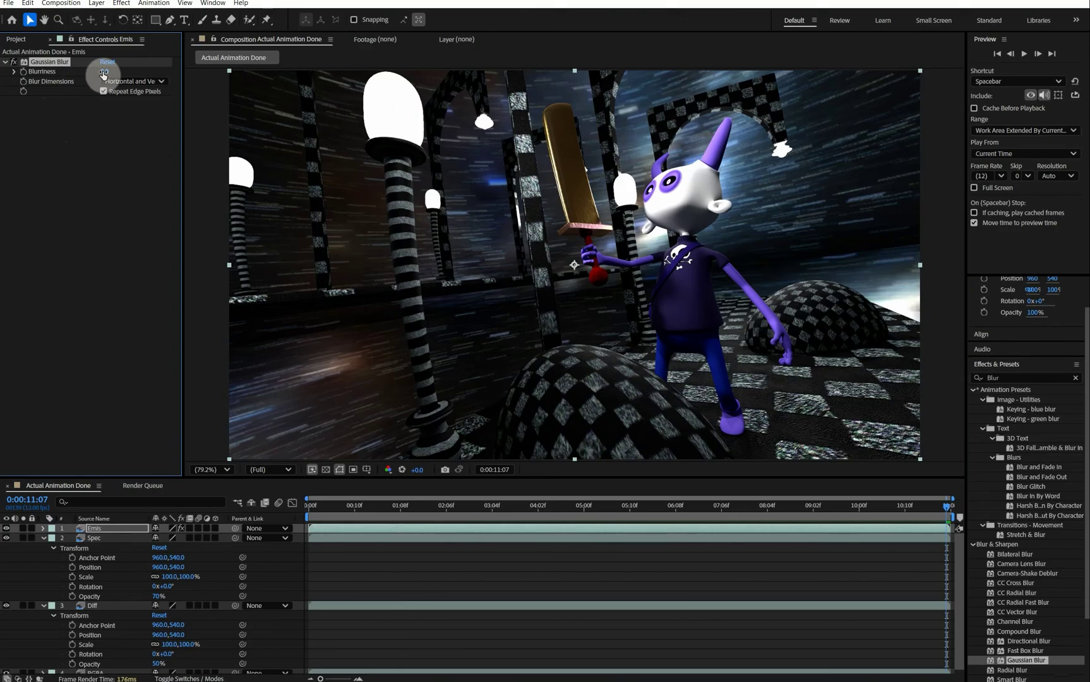
{"action": "left_click", "coordinate": [104, 71]}
{"action": "type", "text": "30"}
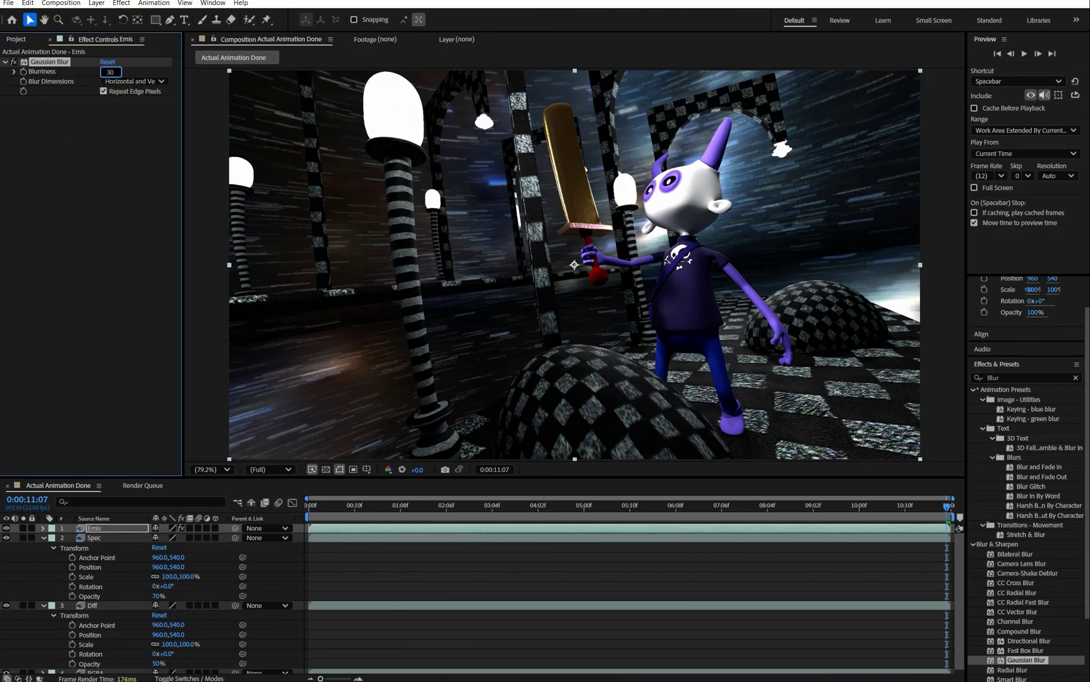
{"action": "left_click", "coordinate": [117, 86]}
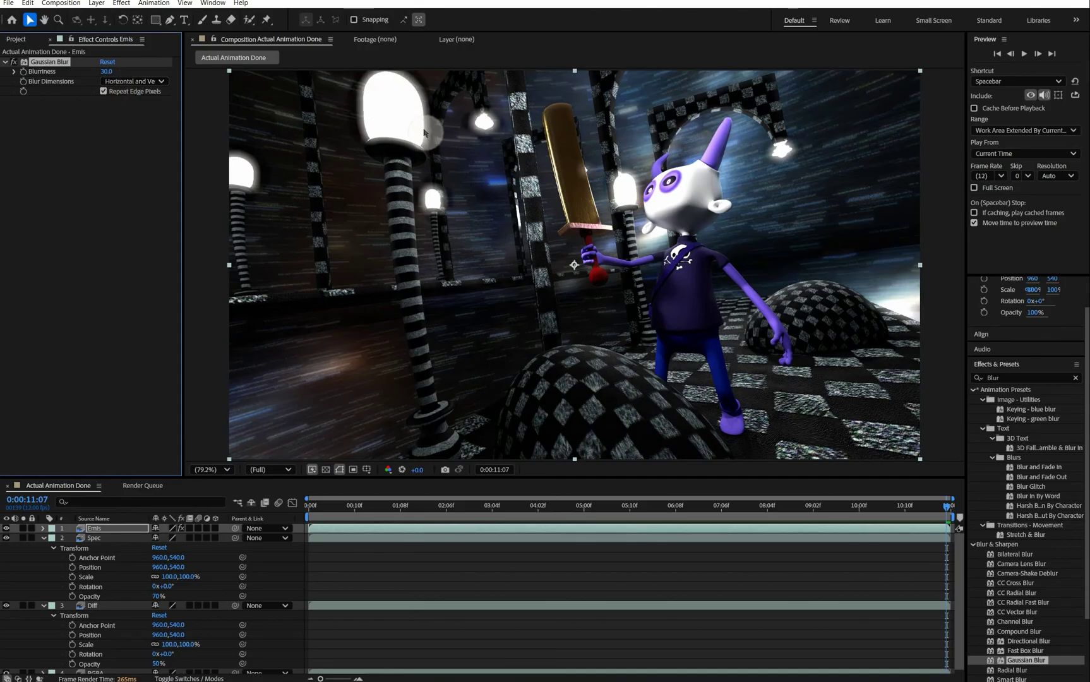
{"action": "left_click", "coordinate": [107, 71]}
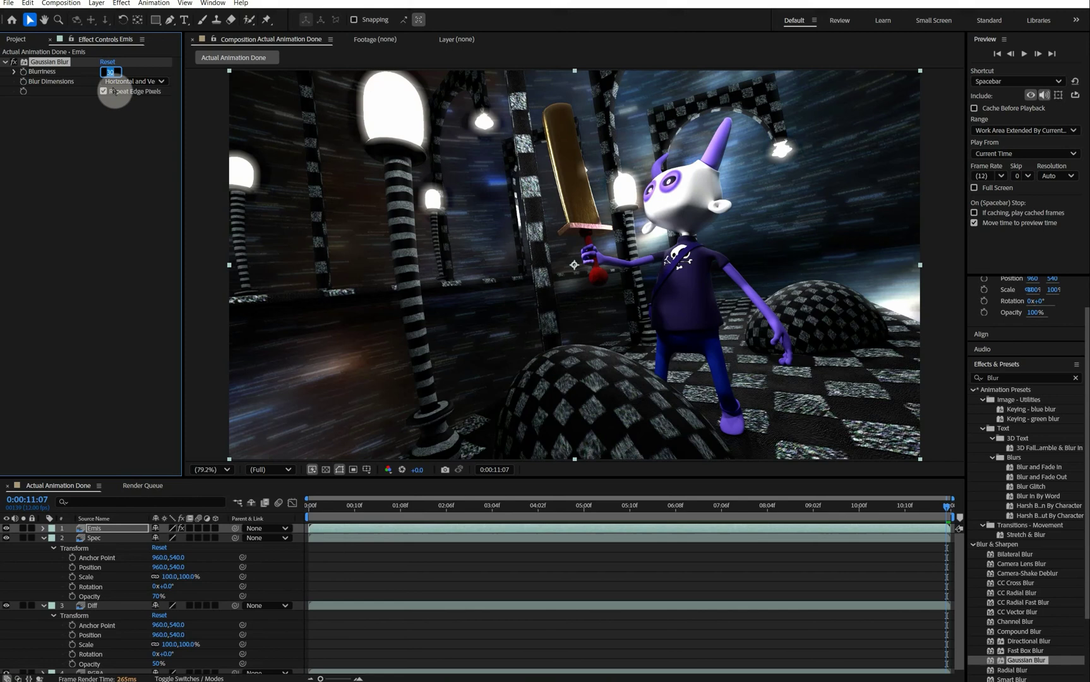
{"action": "type", "text": "60"}
{"action": "key", "text": "Return"}
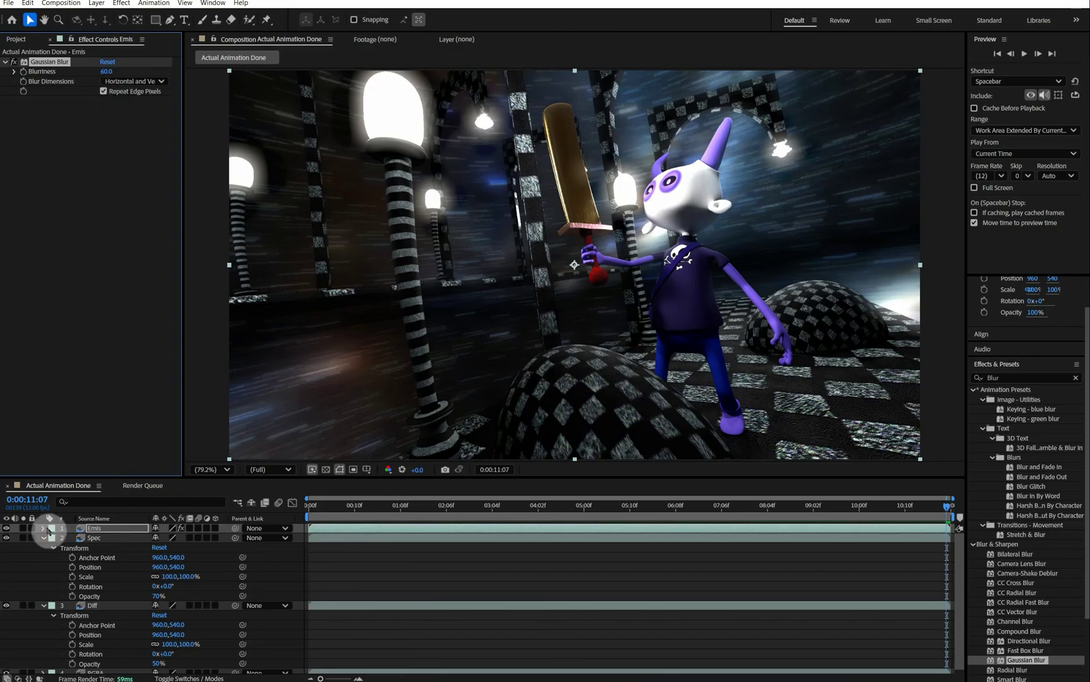
Lower the Emis layer's opacity to 50%
{"action": "left_click", "coordinate": [43, 529]}
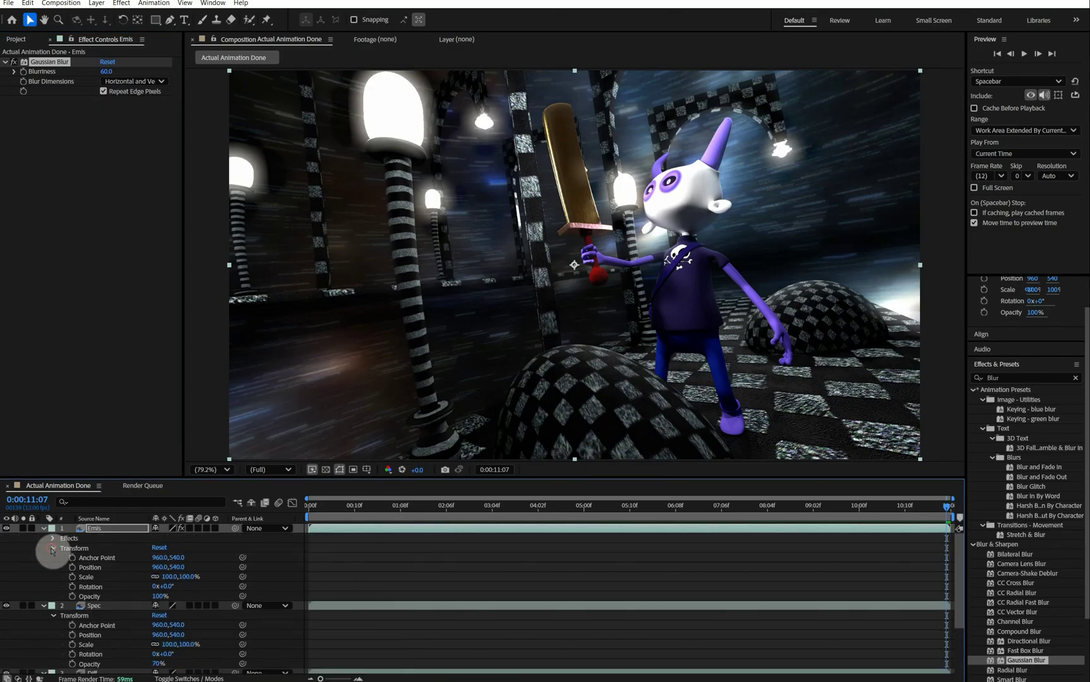
{"action": "left_click", "coordinate": [162, 597]}
{"action": "type", "text": "50"}
{"action": "left_click", "coordinate": [155, 602]}
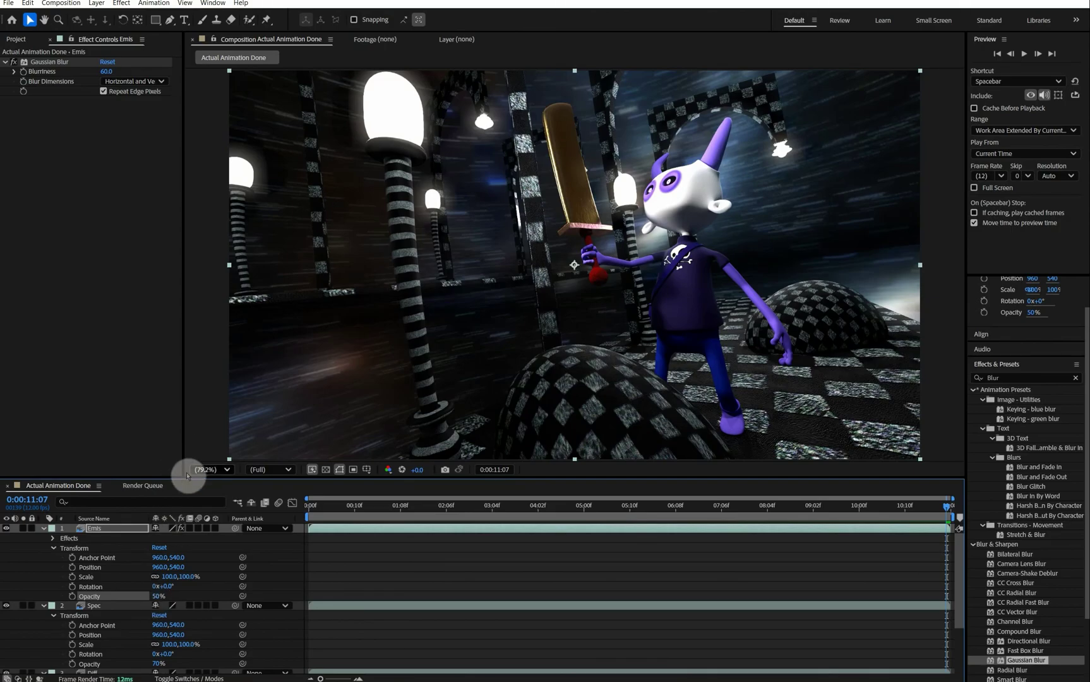
Duplicate the Emis layer and set the copy's Gaussian Blur Blurriness to 30
{"action": "left_click", "coordinate": [66, 528]}
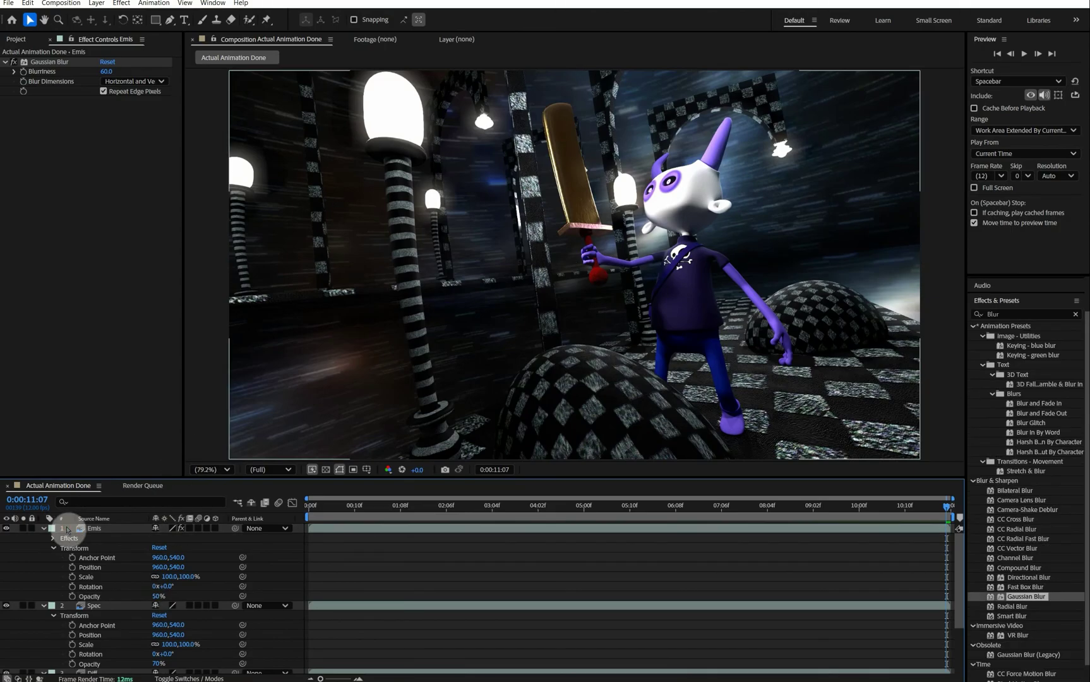
{"action": "left_click", "coordinate": [115, 529]}
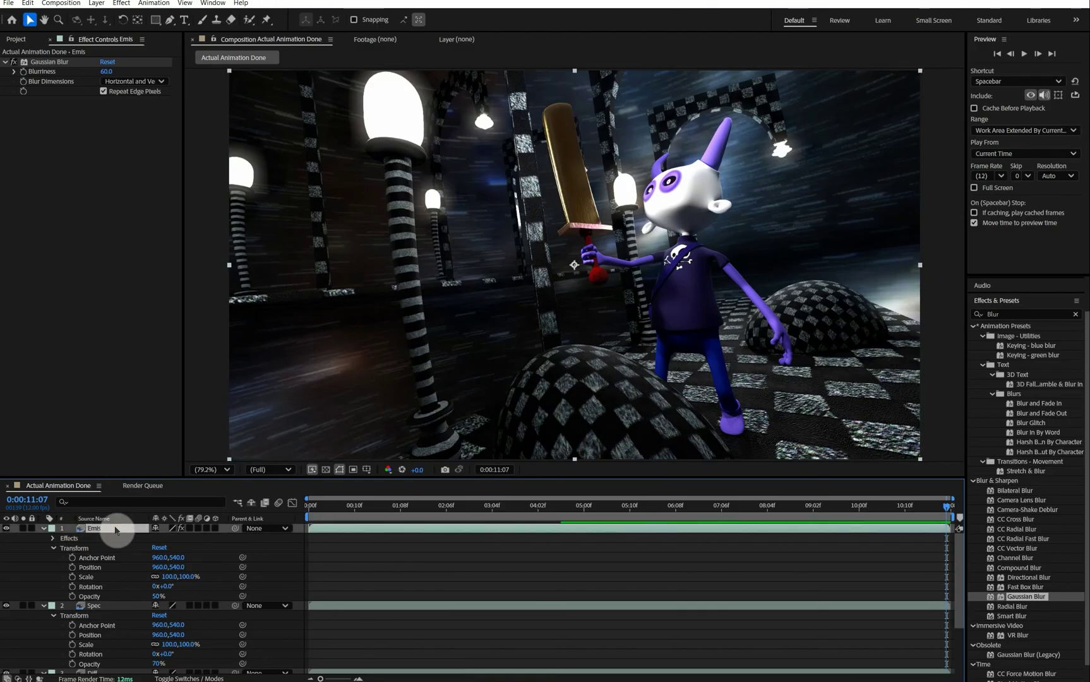
{"action": "key", "text": "ctrl+d"}
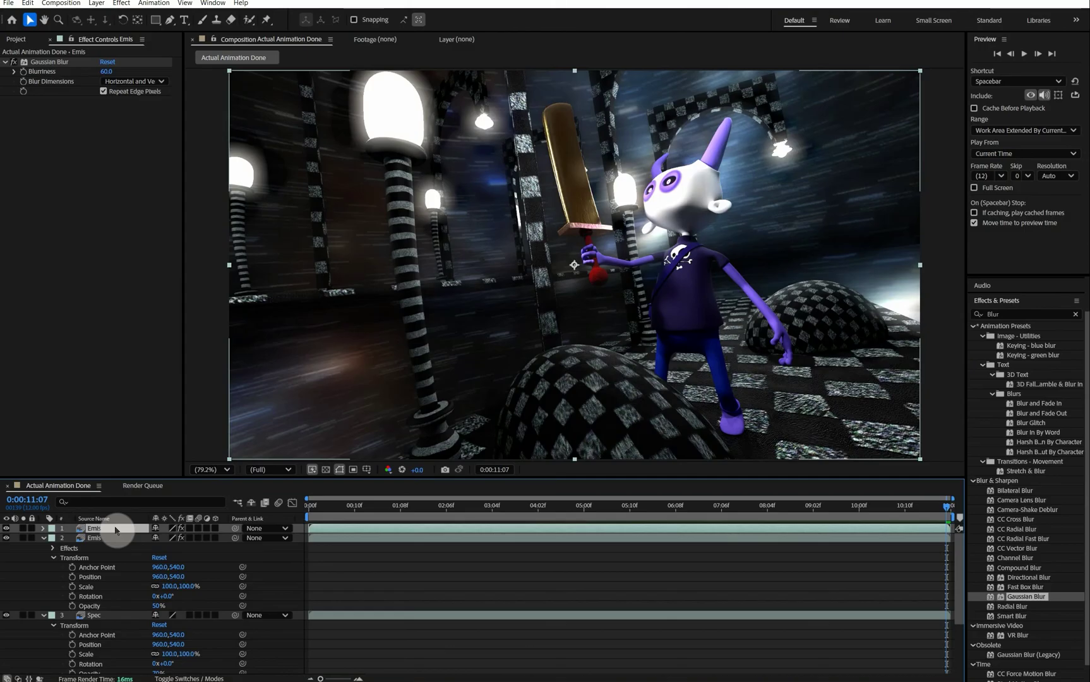
{"action": "left_click", "coordinate": [44, 529]}
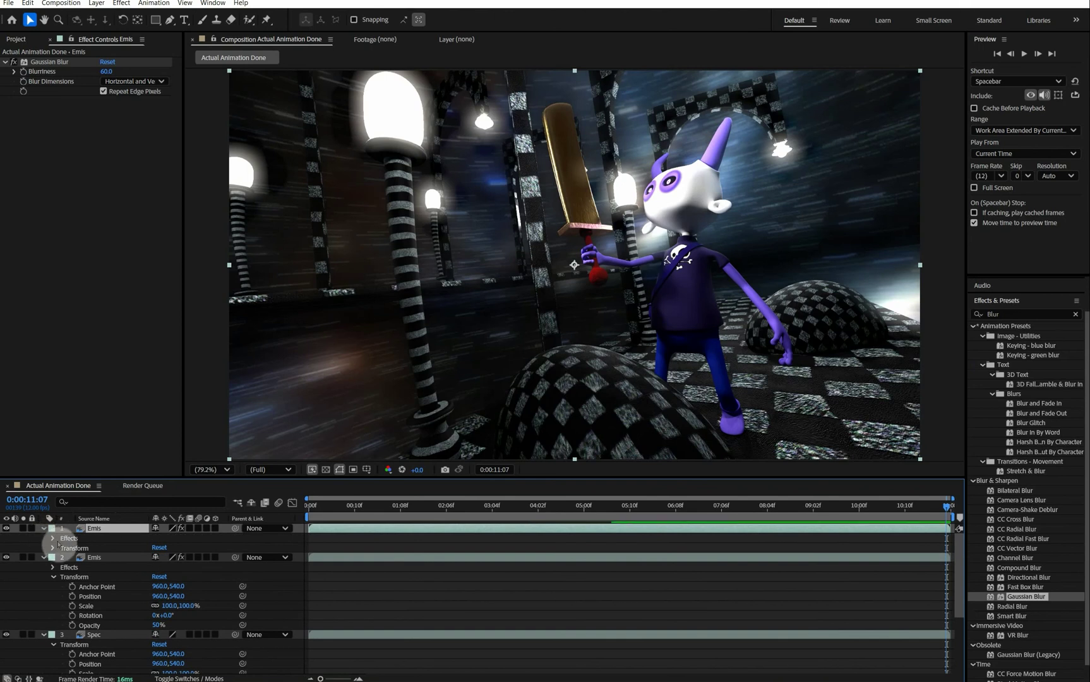
{"action": "left_click", "coordinate": [53, 539]}
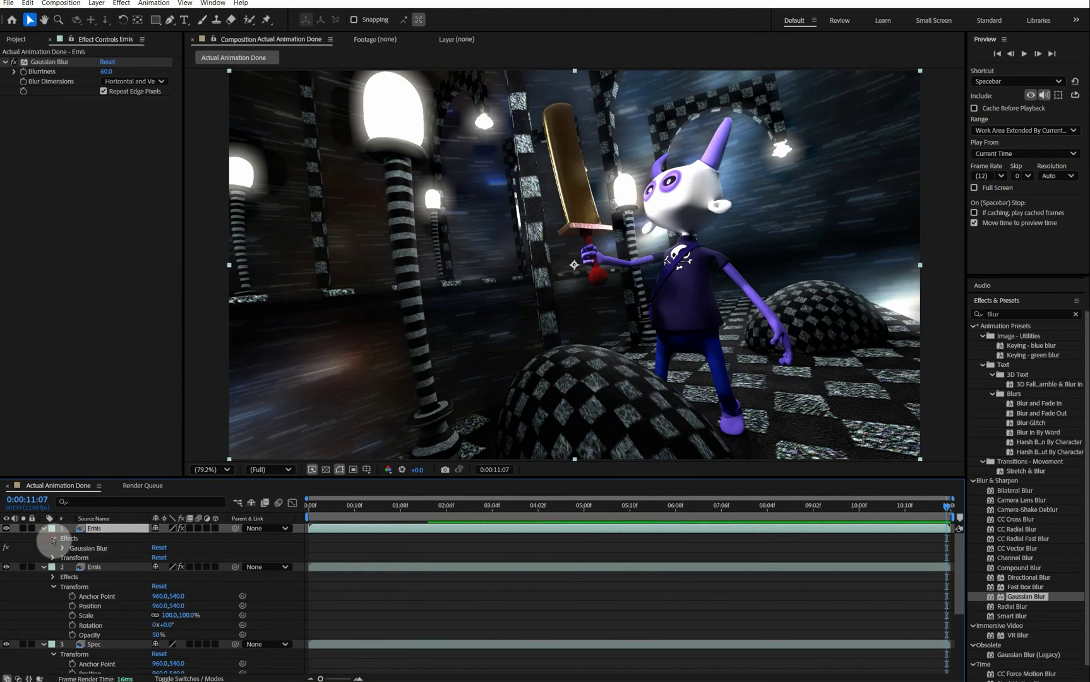
{"action": "left_click", "coordinate": [67, 550]}
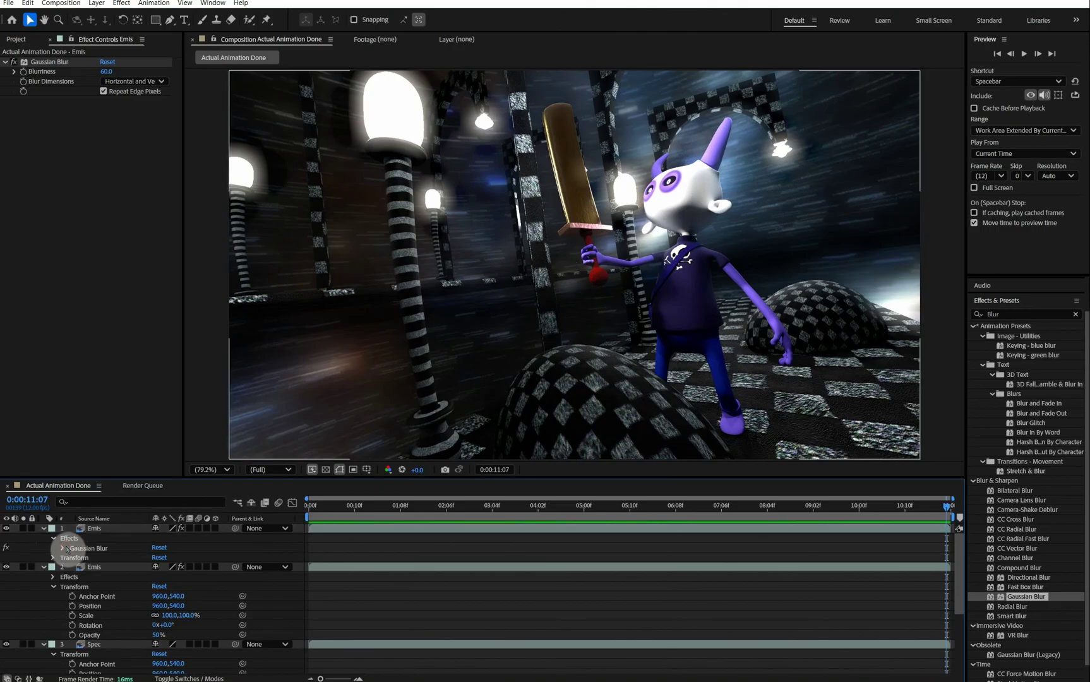
{"action": "left_click", "coordinate": [62, 549]}
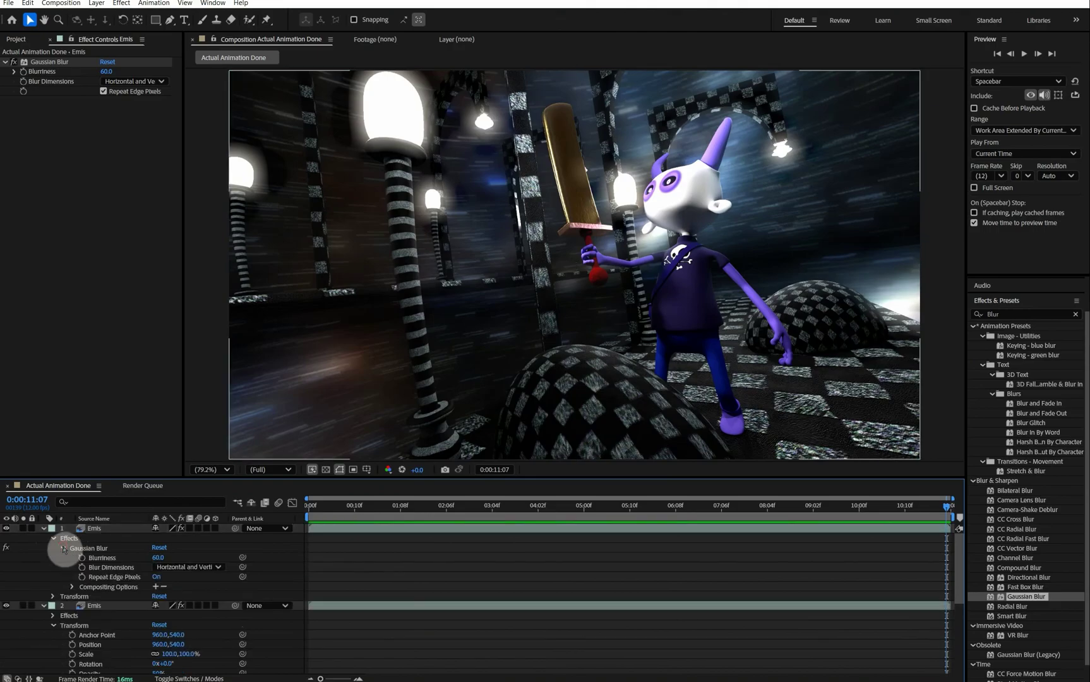
{"action": "left_click", "coordinate": [159, 558]}
{"action": "type", "text": "30"}
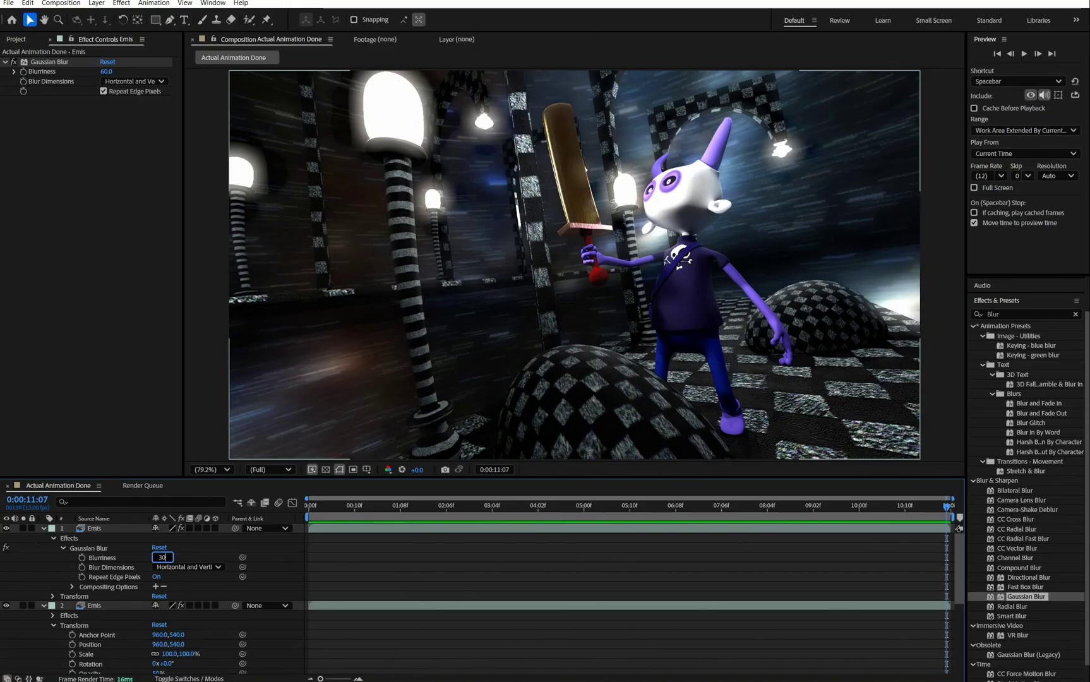
{"action": "key", "text": "Return"}
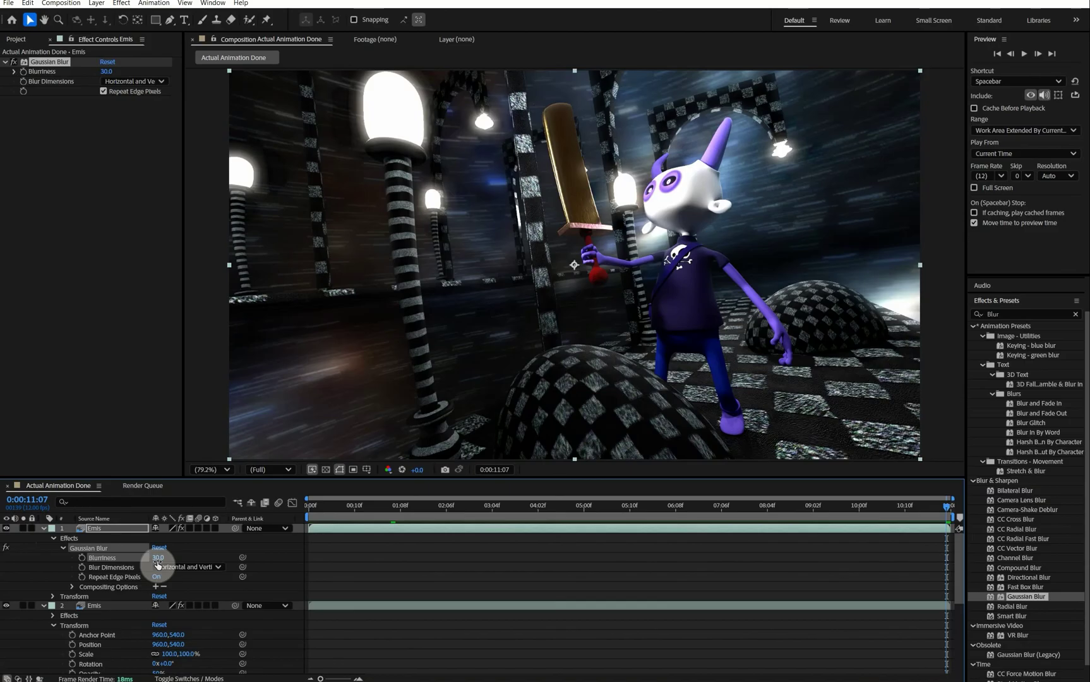
Set the duplicate's opacity to 70% and scrub back through earlier frames
{"action": "left_click", "coordinate": [53, 596]}
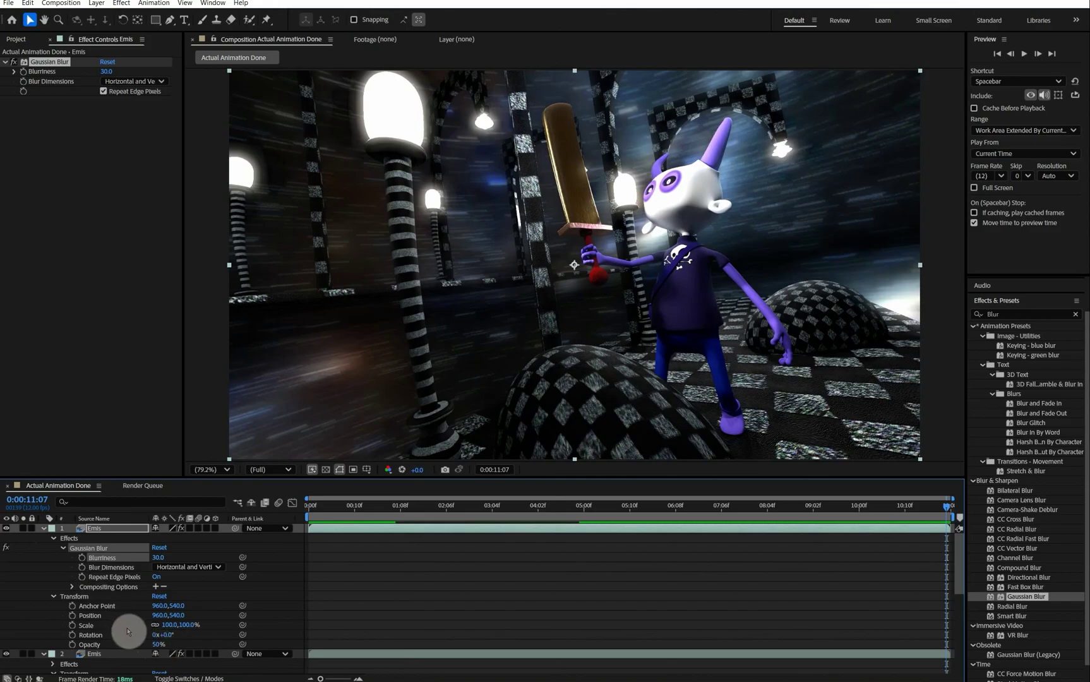
{"action": "left_click", "coordinate": [156, 645]}
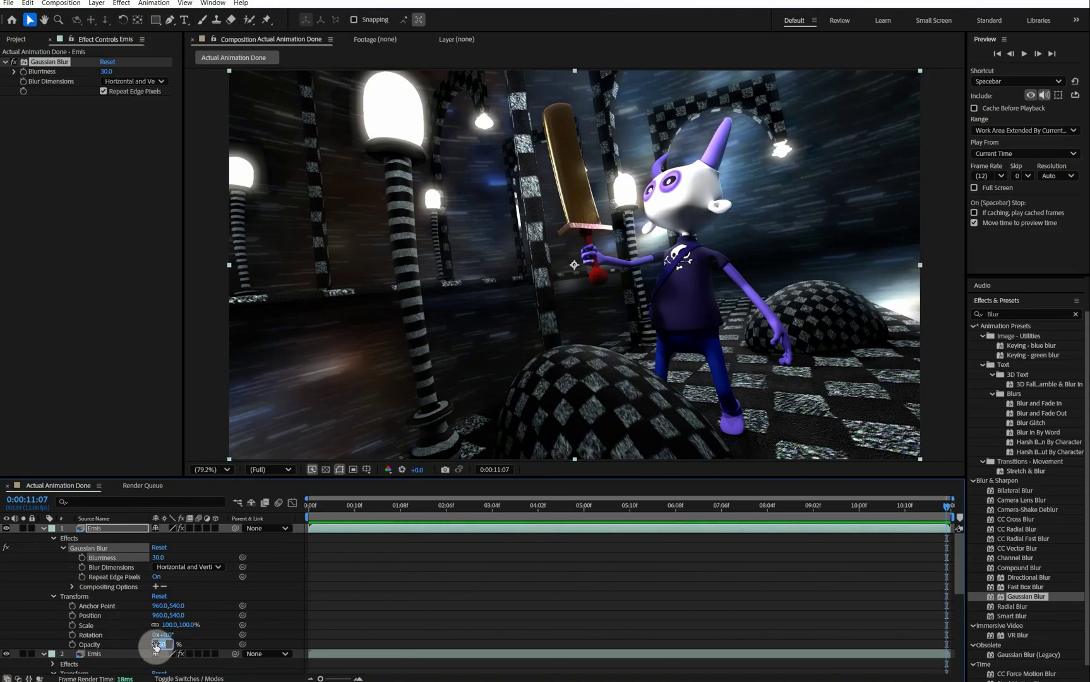
{"action": "type", "text": "70"}
{"action": "key", "text": "Return"}
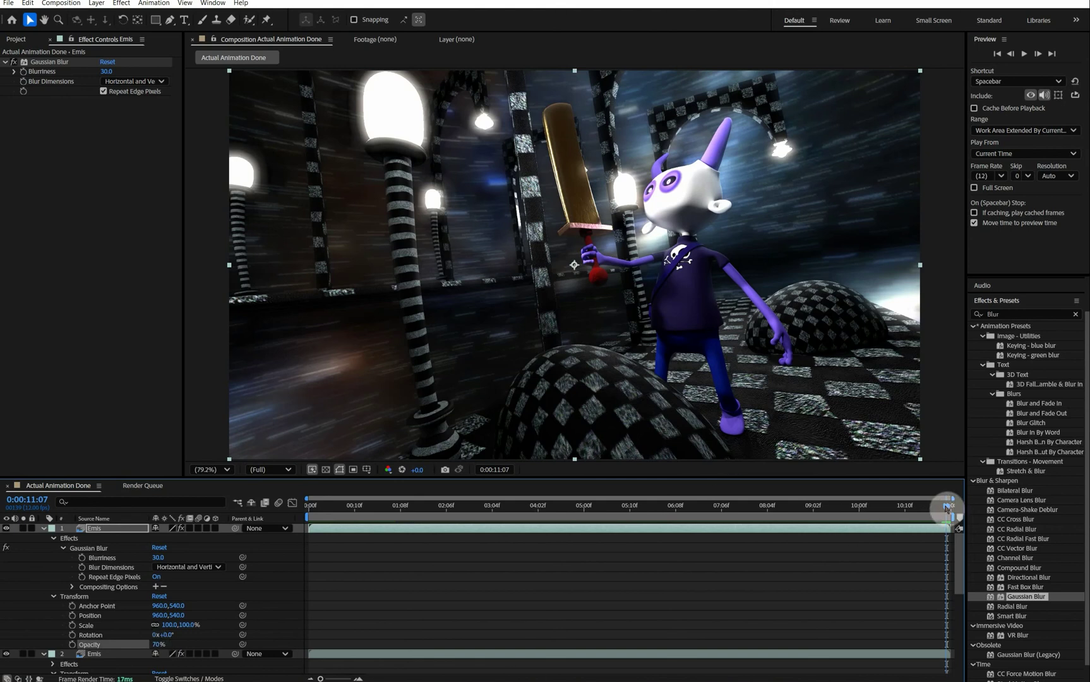
{"action": "left_click_drag", "start_coordinate": [948, 507], "coordinate": [942, 554]}
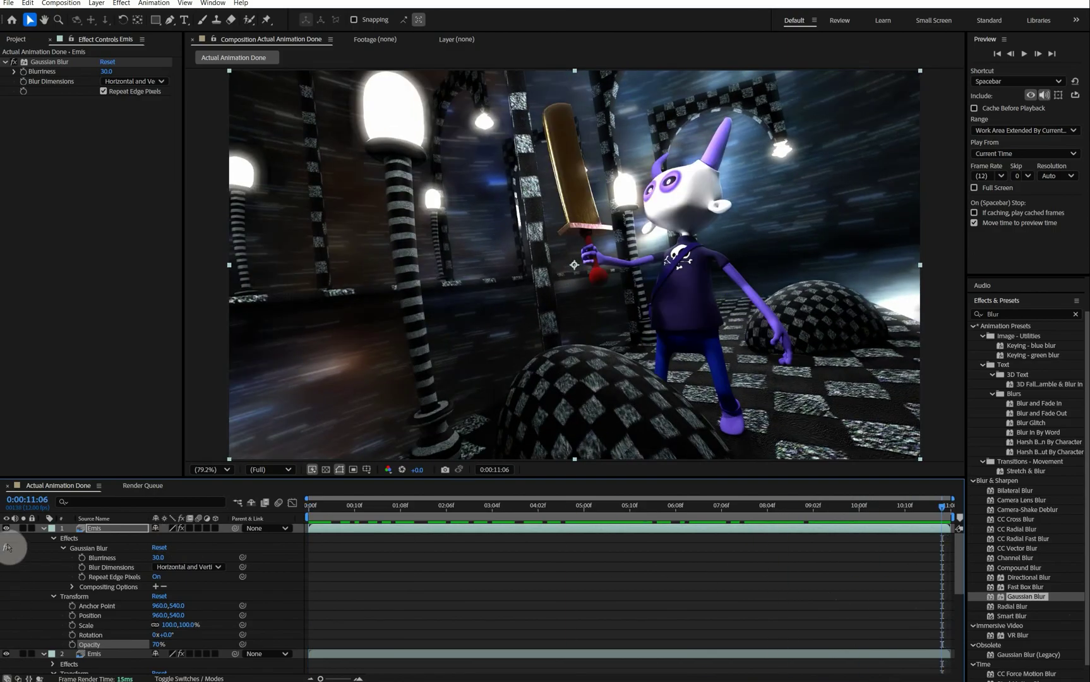
Collapse the property twirls of both Emis layers, the Spec layer and the Diff layer
{"action": "left_click", "coordinate": [43, 530]}
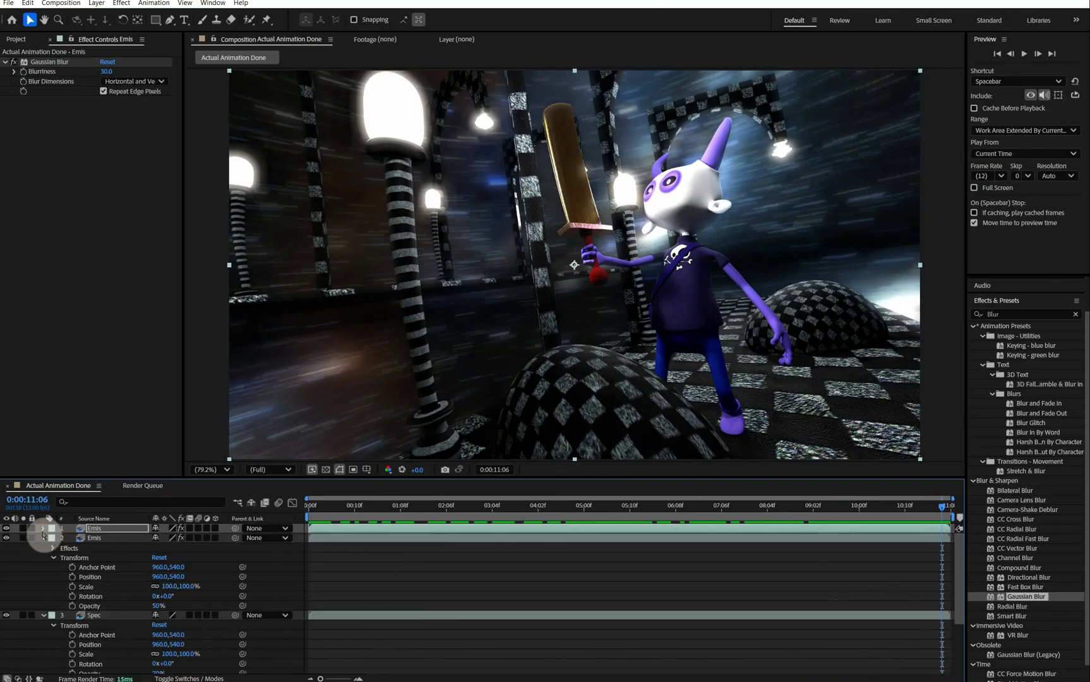
{"action": "left_click", "coordinate": [43, 538]}
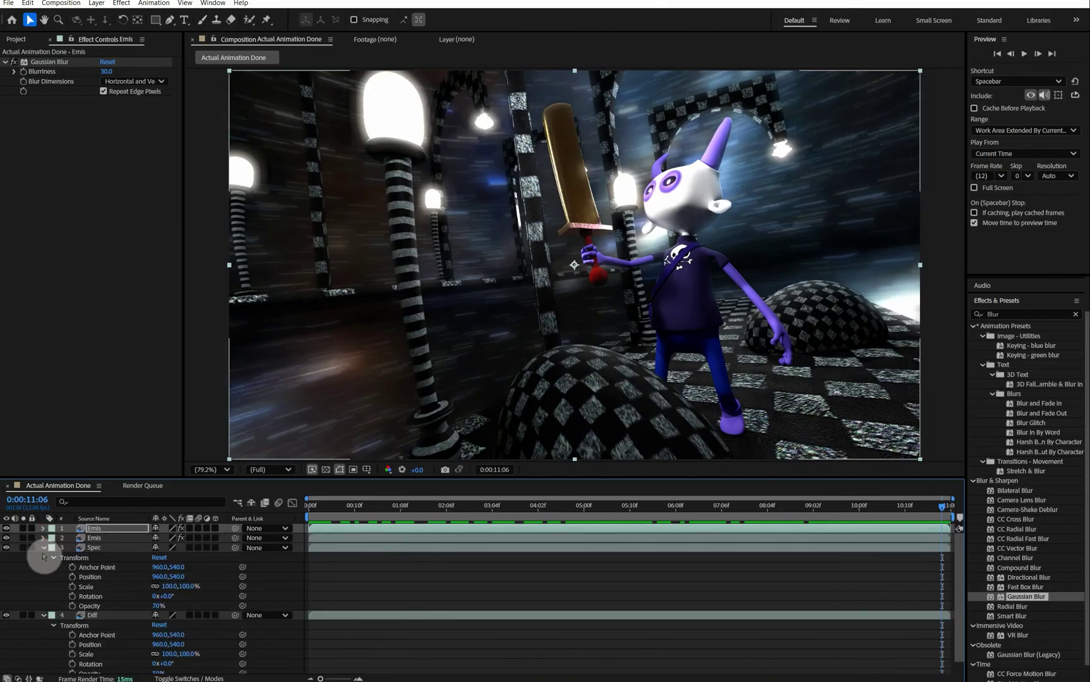
{"action": "left_click", "coordinate": [43, 548]}
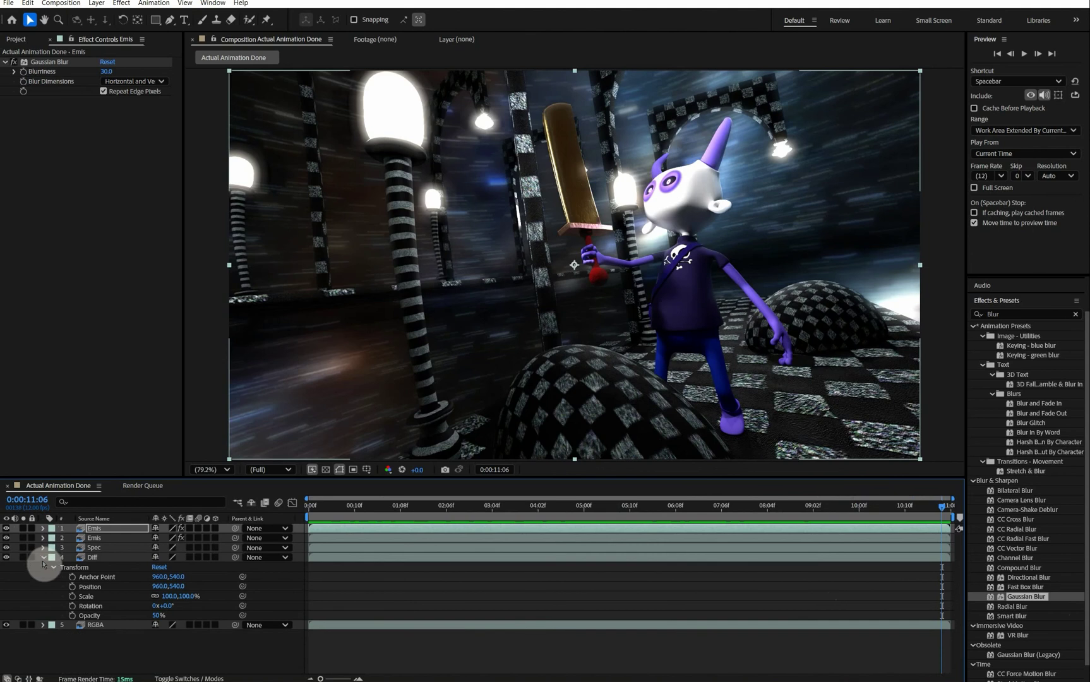
{"action": "left_click", "coordinate": [42, 558]}
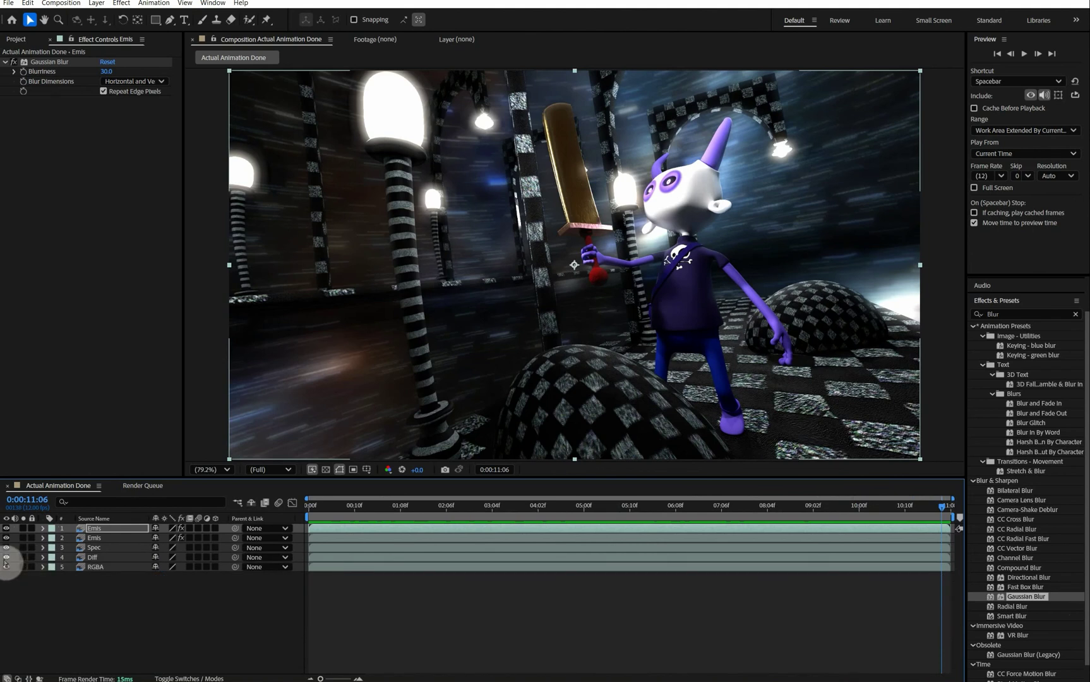
Hide the second Emis, Spec and Diff passes to compare, then turn them all back on
{"action": "left_click", "coordinate": [6, 537]}
{"action": "left_click", "coordinate": [6, 537]}
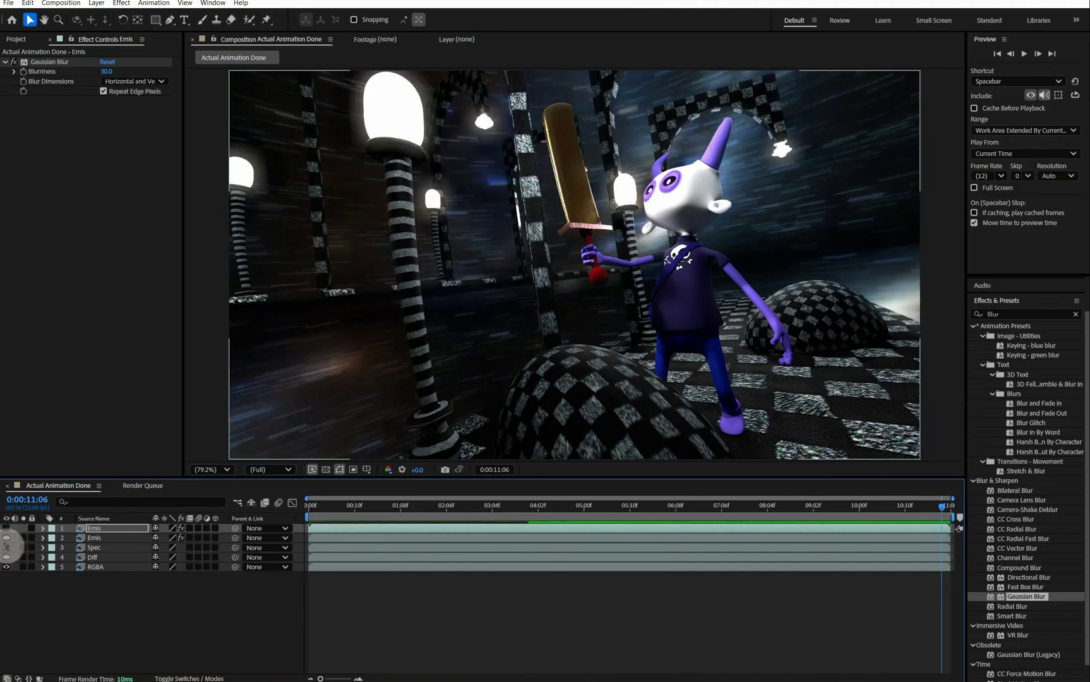
{"action": "left_click", "coordinate": [6, 538]}
{"action": "left_click", "coordinate": [6, 548]}
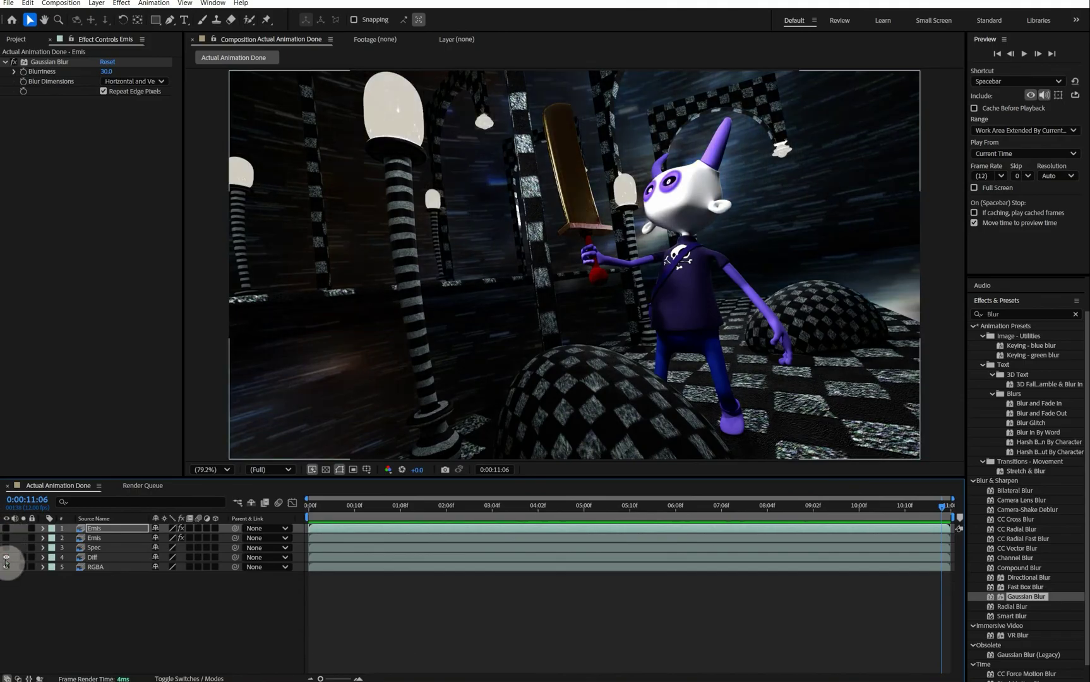
{"action": "left_click", "coordinate": [6, 557]}
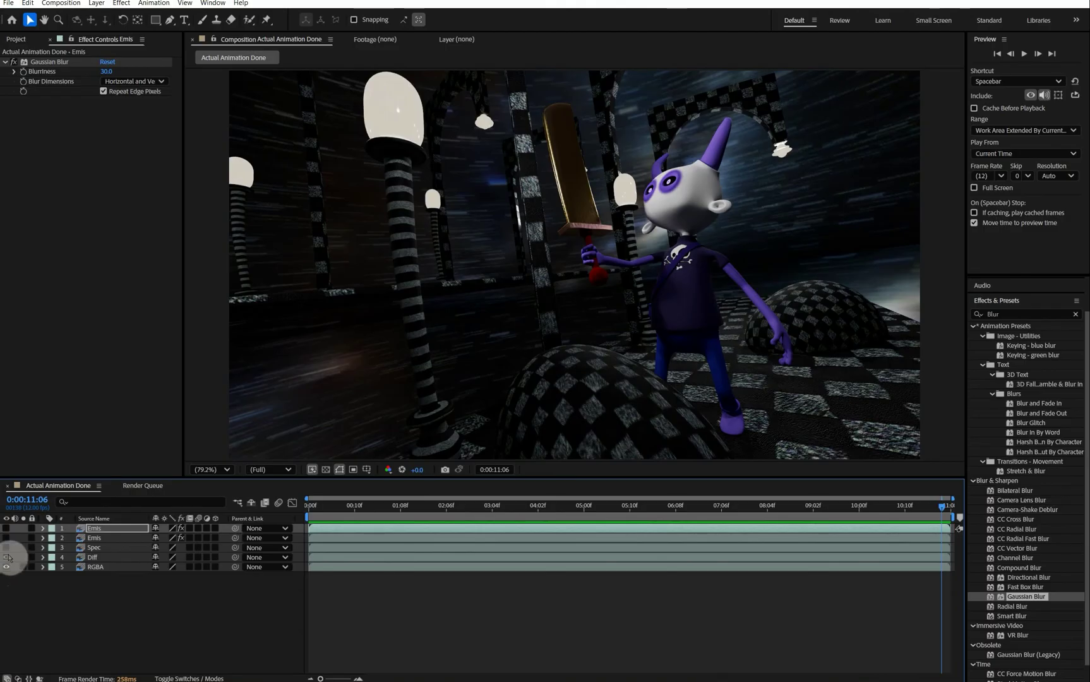
{"action": "left_click_drag", "start_coordinate": [8, 557], "coordinate": [7, 528]}
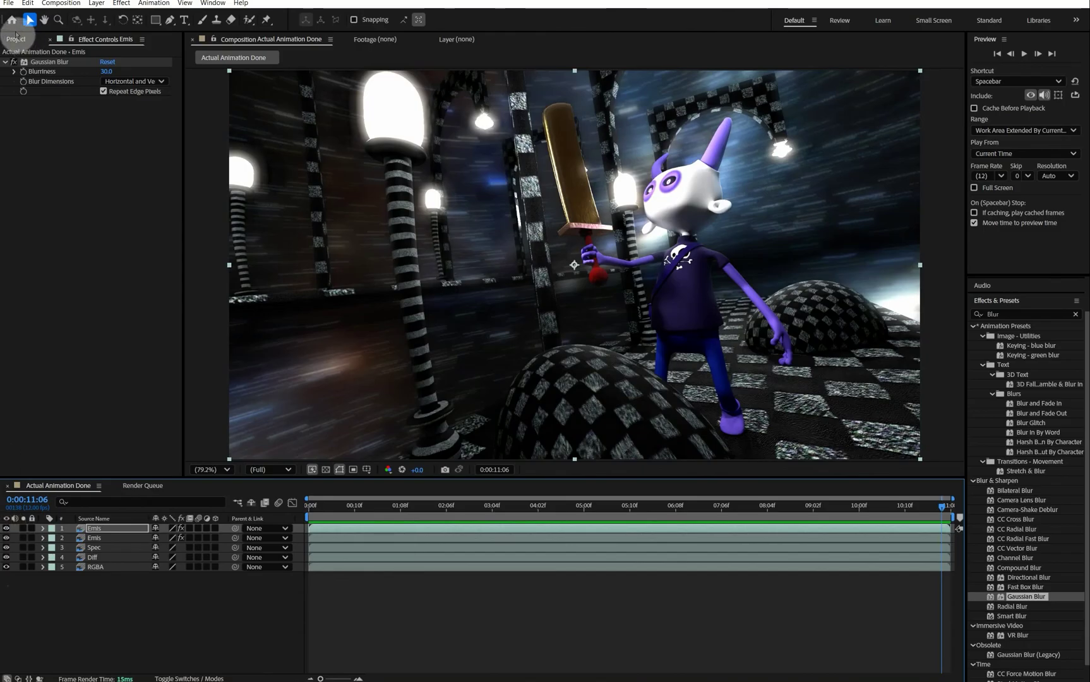
{"action": "left_click", "coordinate": [8, 5]}
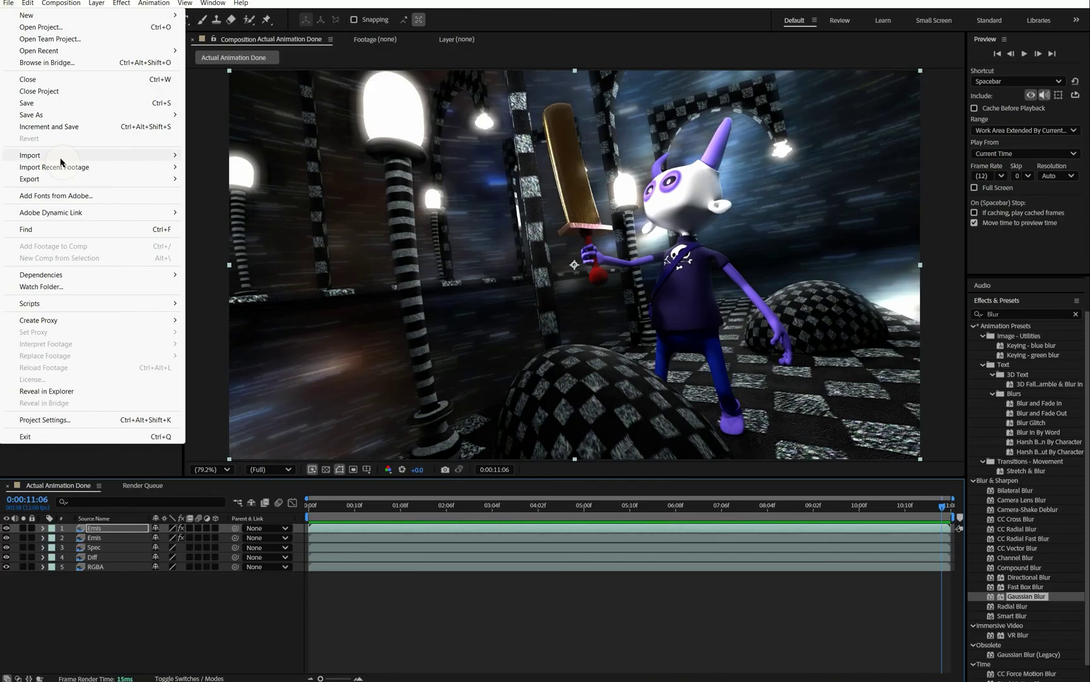
Import the AO folder's frames from BugOutNow as a PNG sequence
{"action": "mouse_move", "coordinate": [61, 158]}
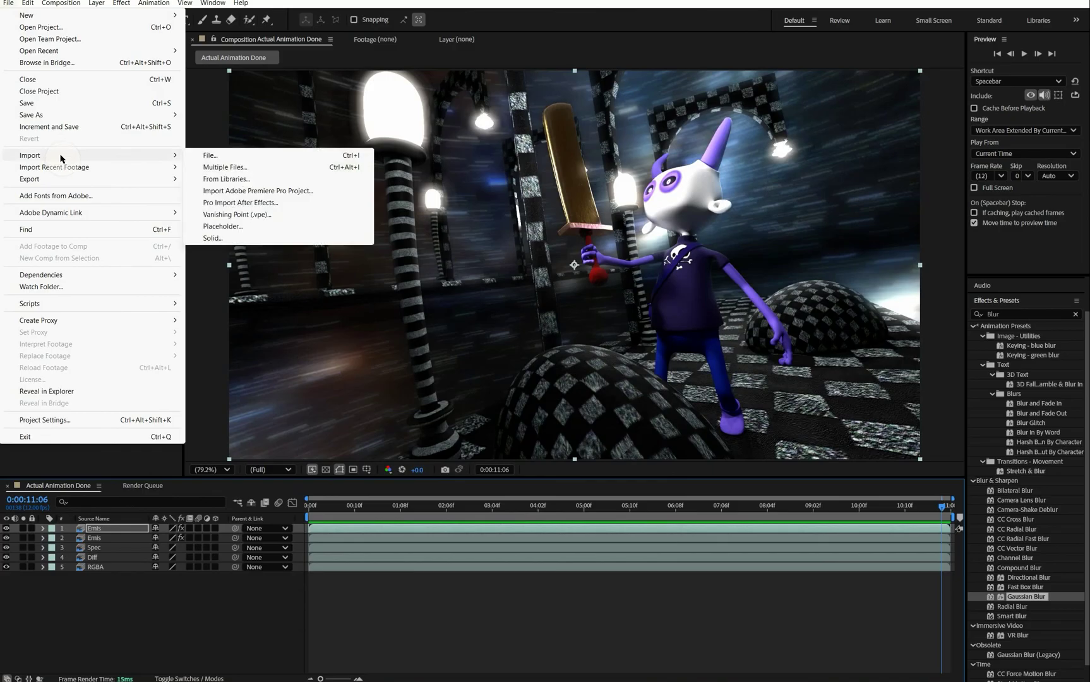
{"action": "left_click", "coordinate": [201, 154]}
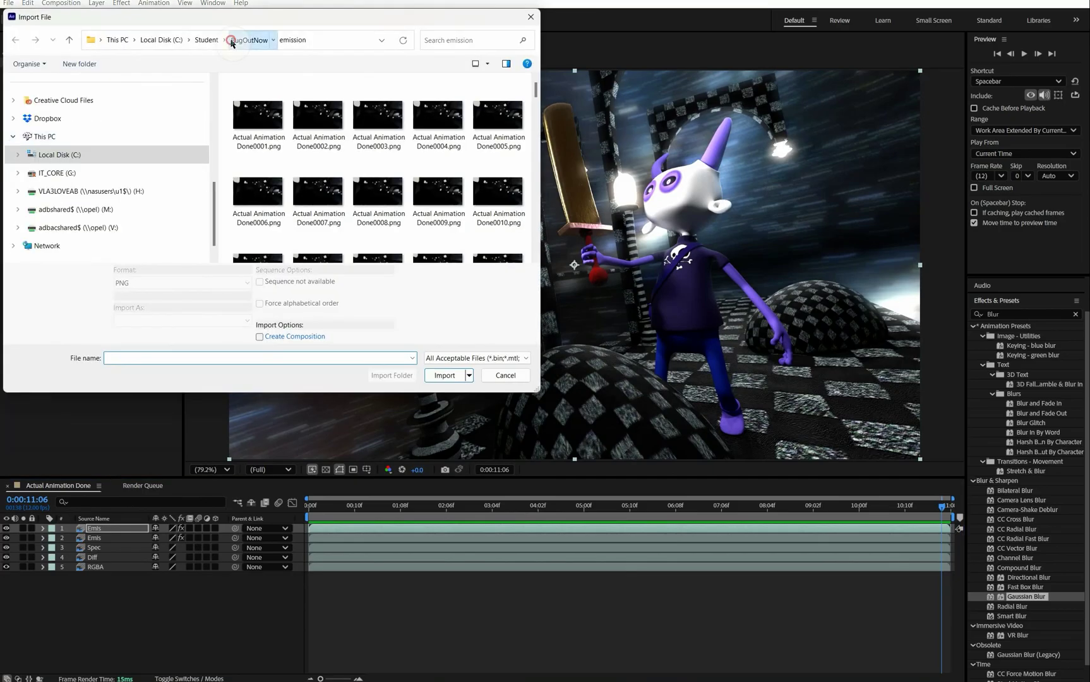
{"action": "left_click", "coordinate": [237, 40]}
{"action": "left_click", "coordinate": [253, 98]}
{"action": "double_click", "coordinate": [252, 98]}
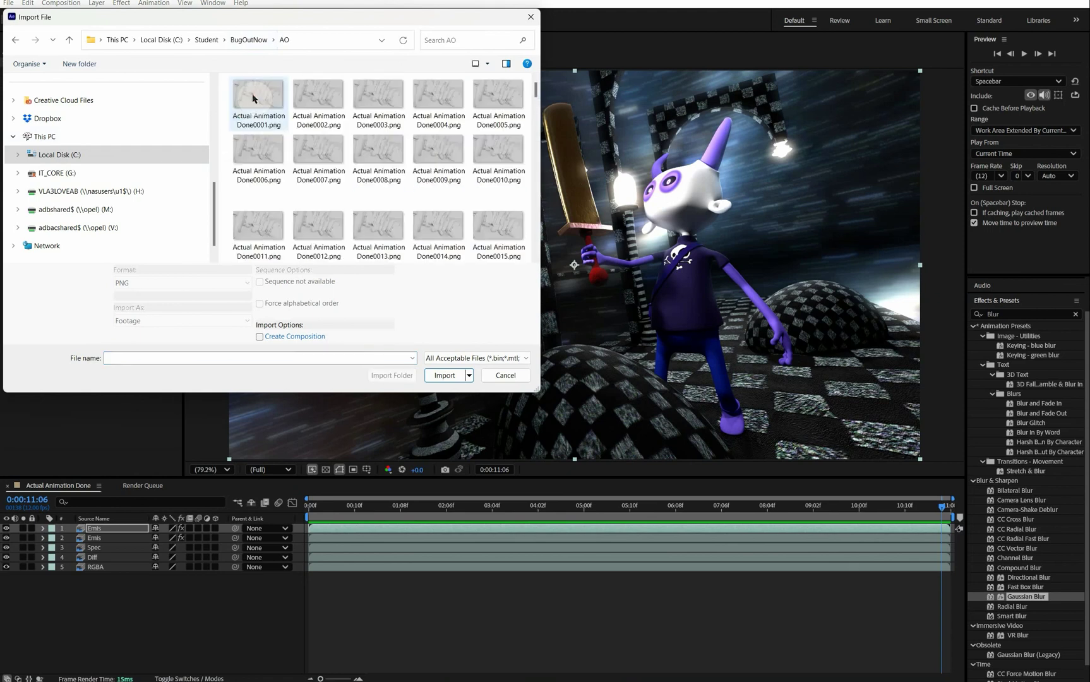
{"action": "left_click", "coordinate": [255, 96]}
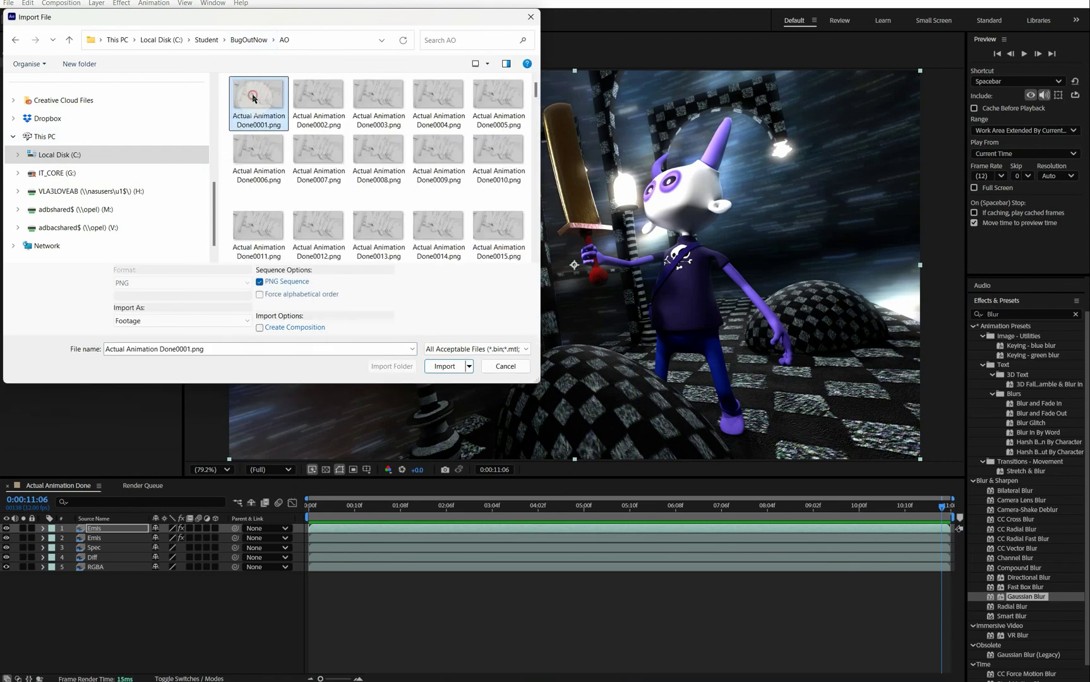
{"action": "left_click", "coordinate": [441, 366]}
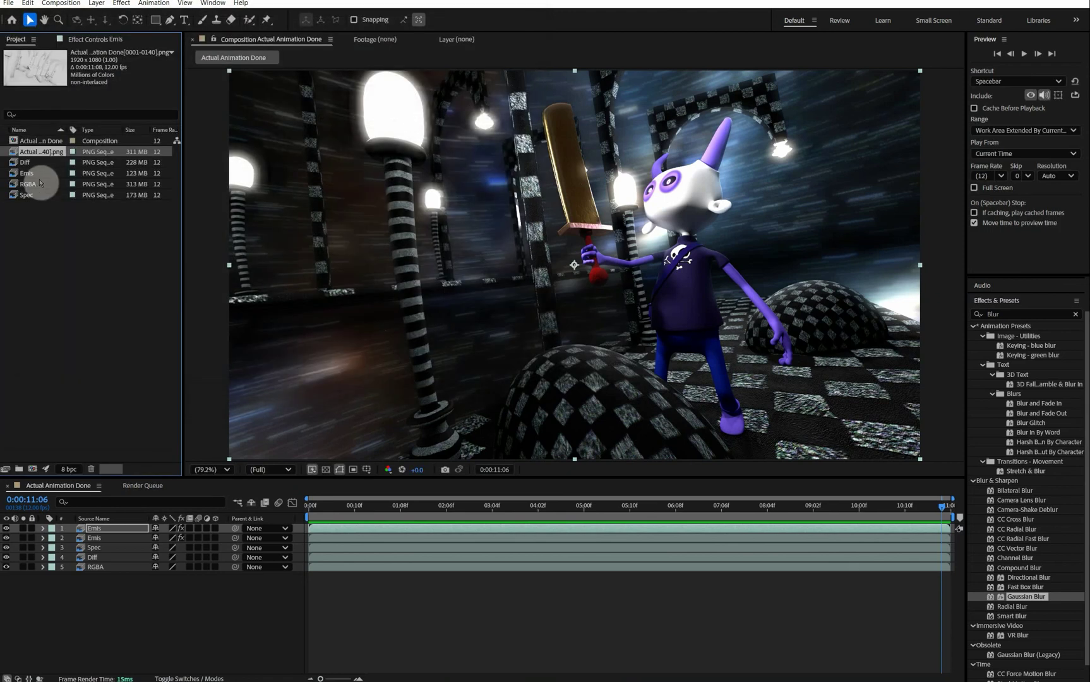
Rename the imported footage 'AO' and place it as the composition's top layer
{"action": "key", "text": "Return"}
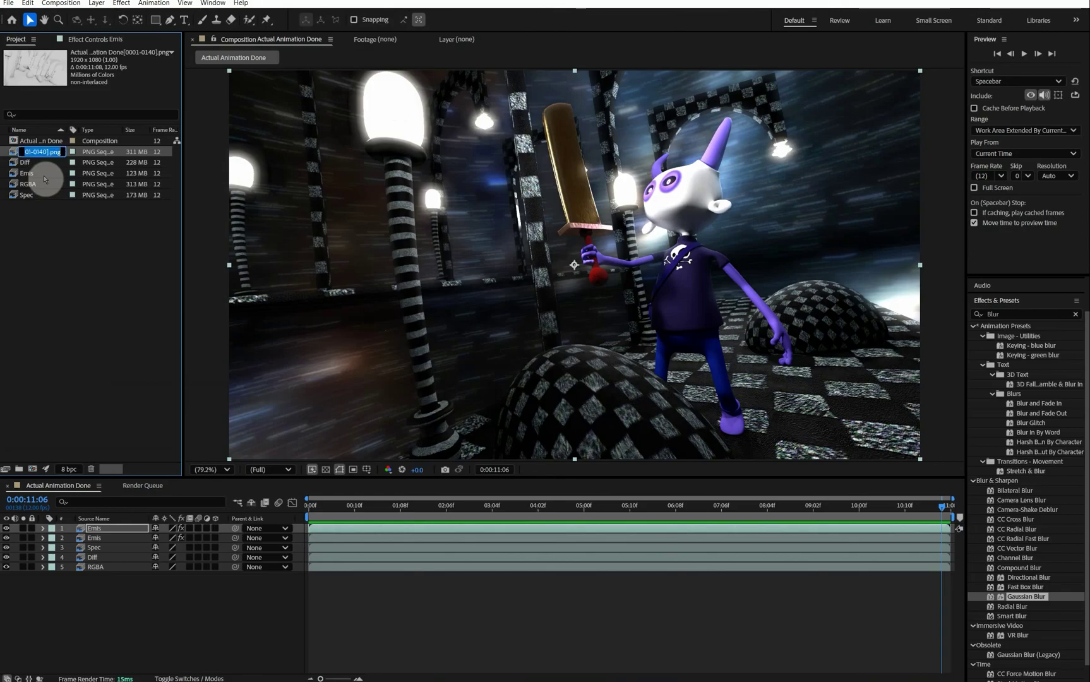
{"action": "type", "text": "AO"}
{"action": "key", "text": "Return"}
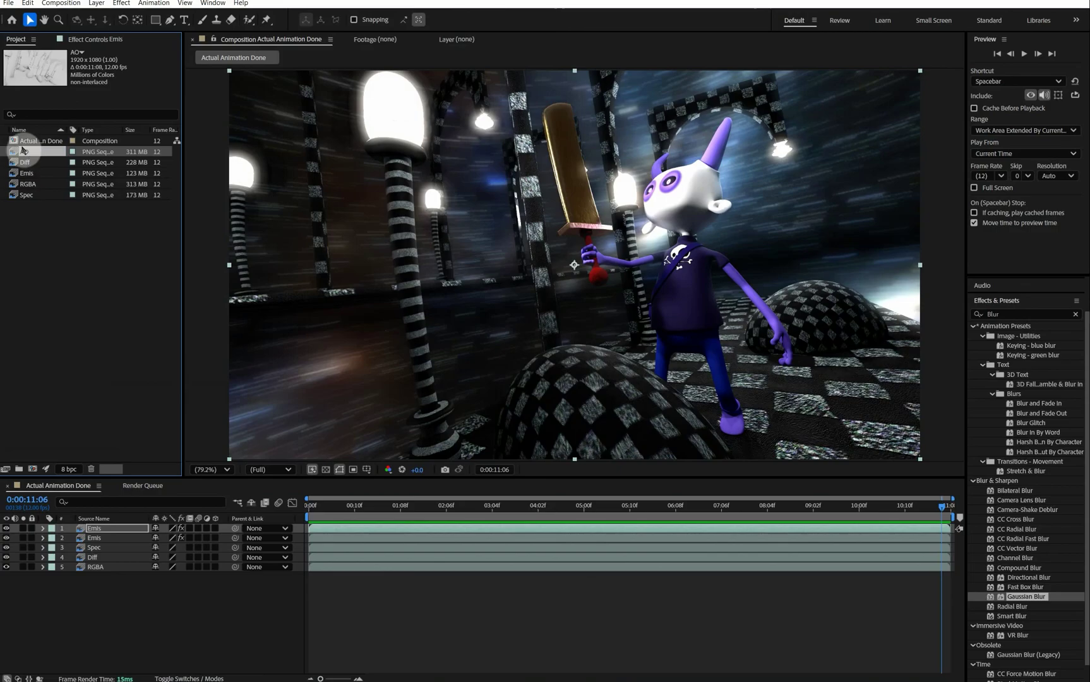
{"action": "left_click_drag", "start_coordinate": [22, 151], "coordinate": [67, 528]}
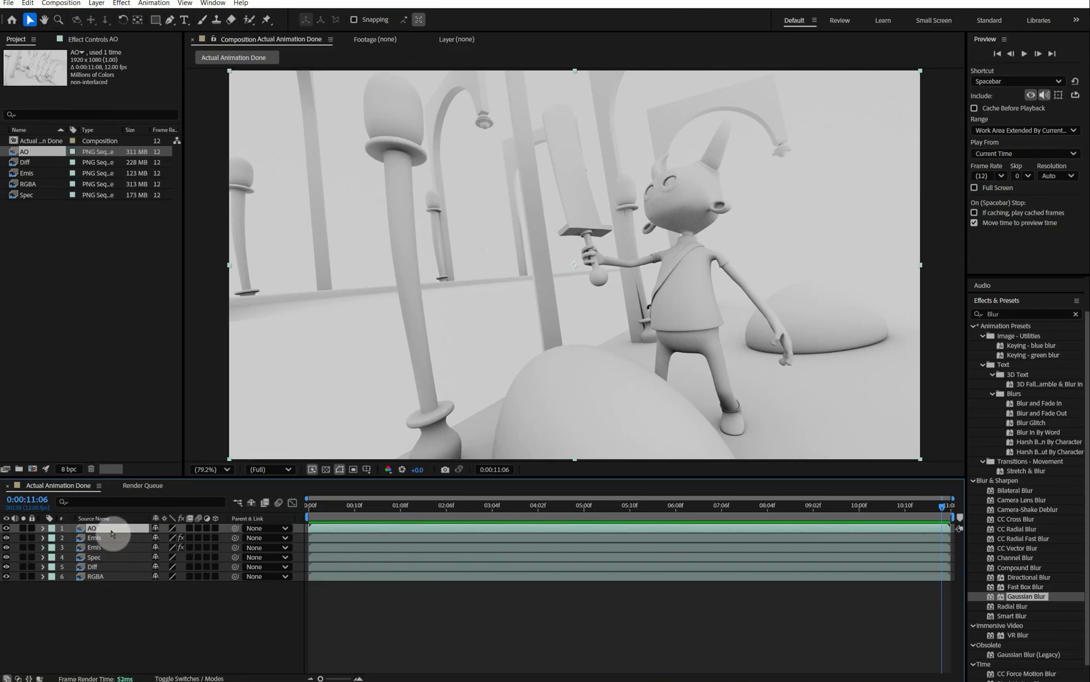
Set the AO layer's blending mode to Multiply and compare the render with and without it
{"action": "right_click", "coordinate": [112, 534]}
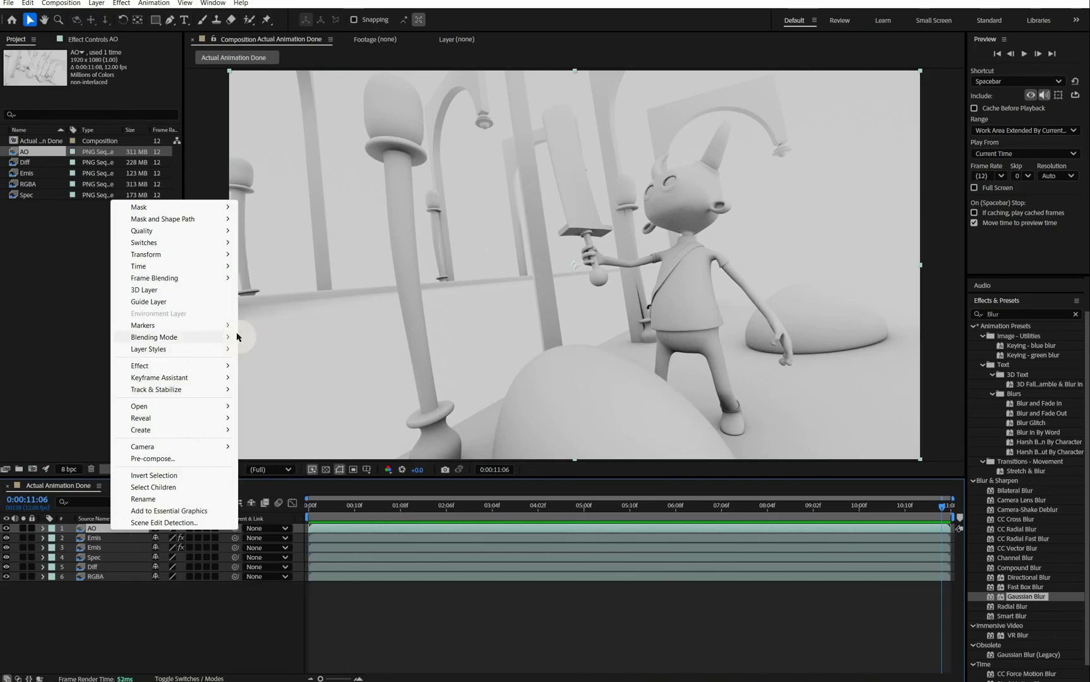
{"action": "mouse_move", "coordinate": [210, 340]}
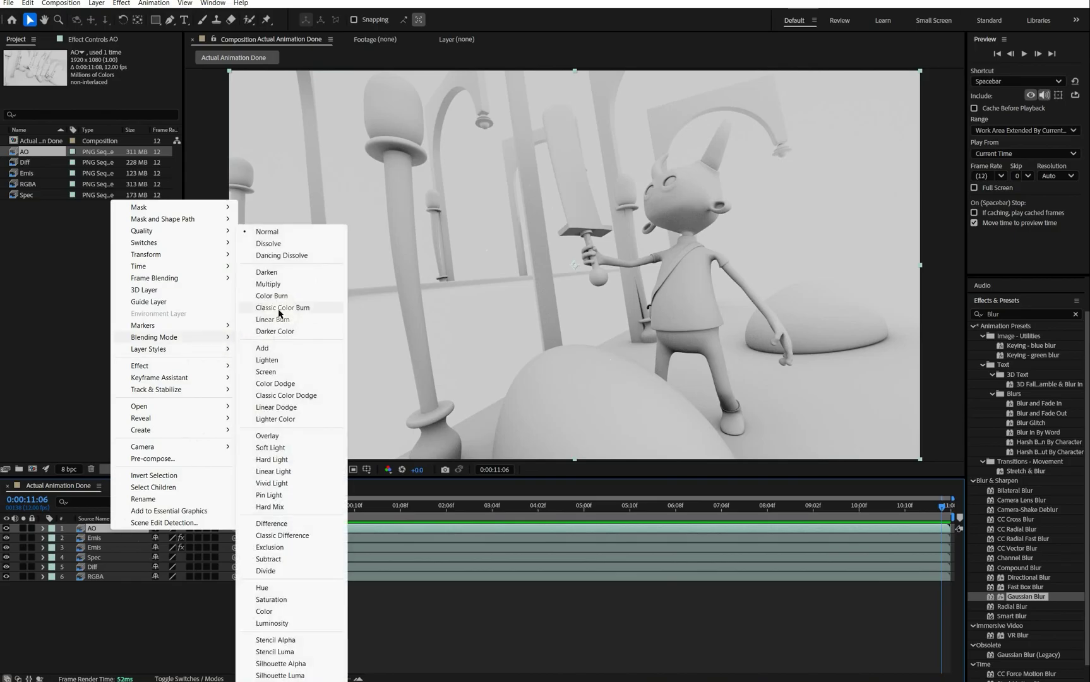
{"action": "left_click", "coordinate": [276, 284]}
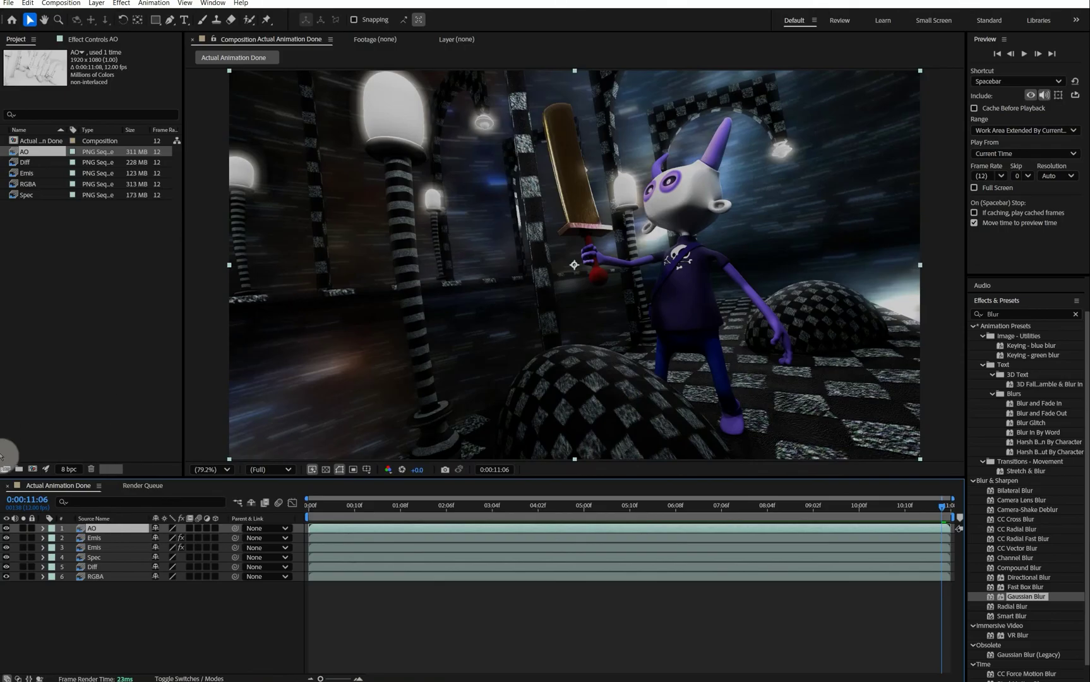
{"action": "left_click", "coordinate": [7, 528]}
{"action": "left_click", "coordinate": [6, 529]}
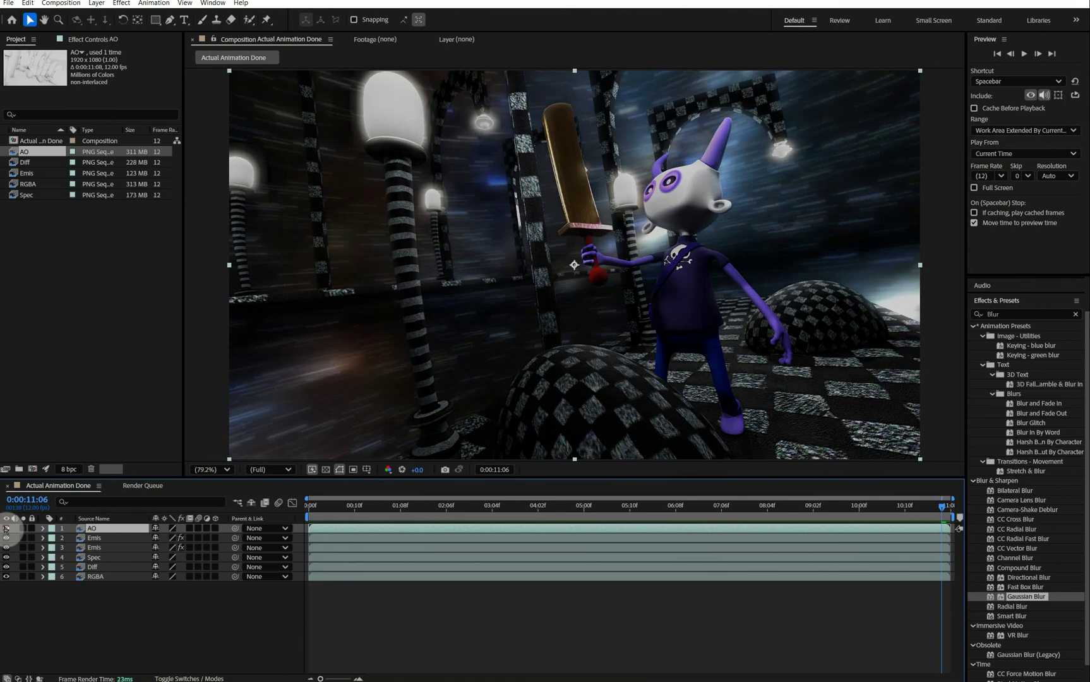
{"action": "left_click", "coordinate": [6, 528]}
{"action": "left_click", "coordinate": [6, 528]}
{"action": "left_click", "coordinate": [6, 528]}
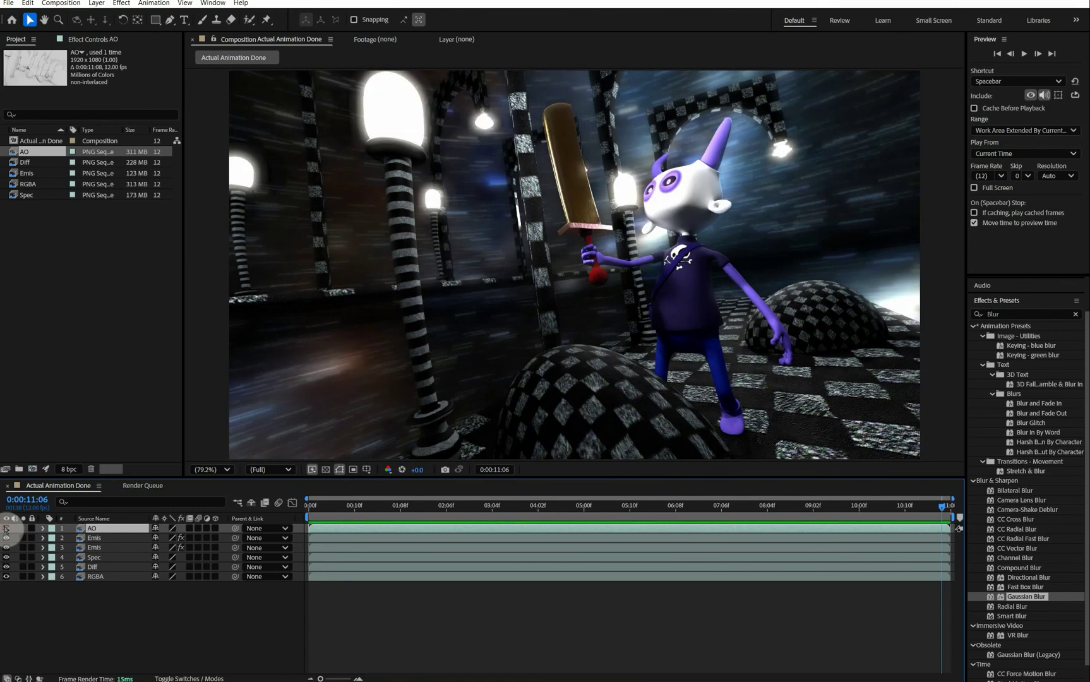
{"action": "left_click", "coordinate": [6, 528]}
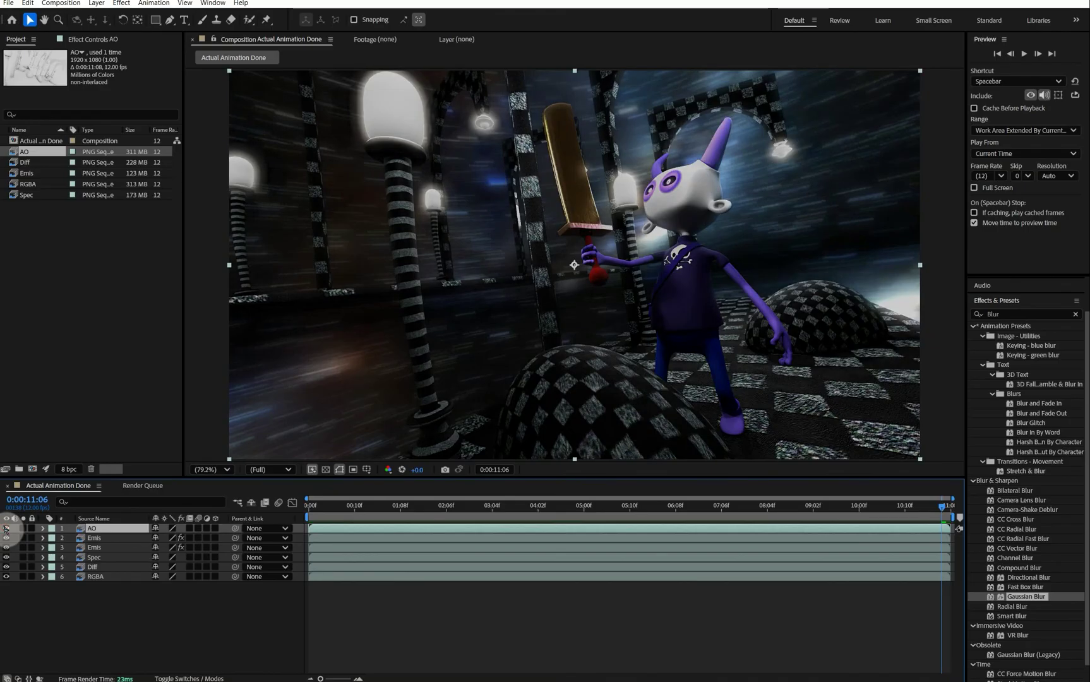
Set the AO layer's Transform Opacity to 50%
{"action": "left_click", "coordinate": [43, 530]}
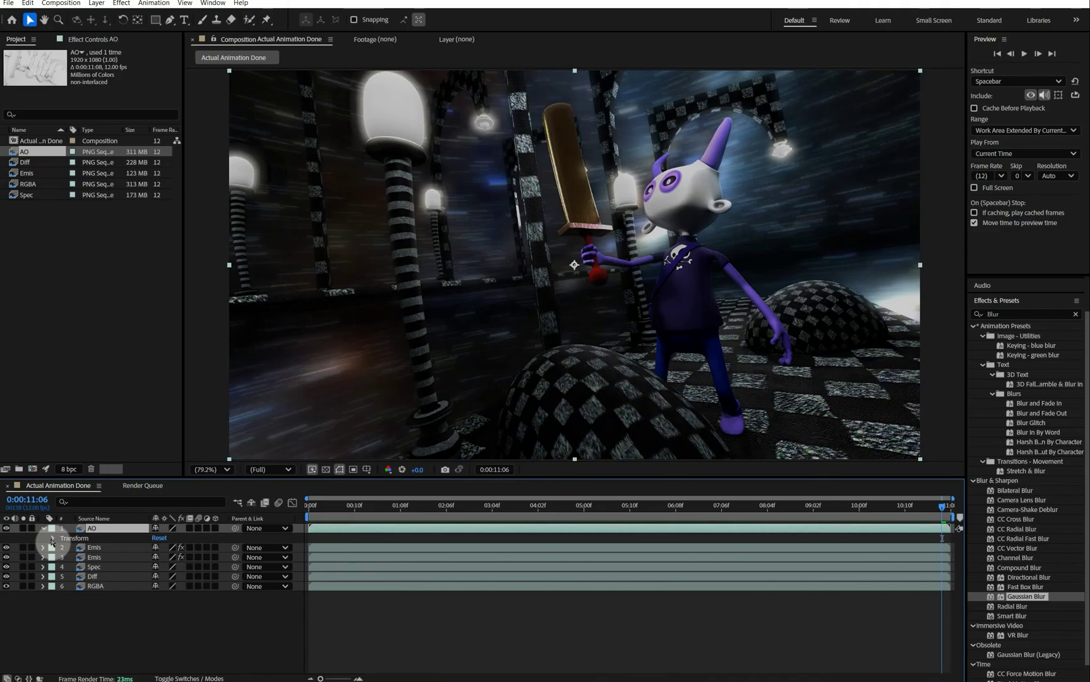
{"action": "left_click", "coordinate": [53, 539]}
{"action": "left_click", "coordinate": [161, 586]}
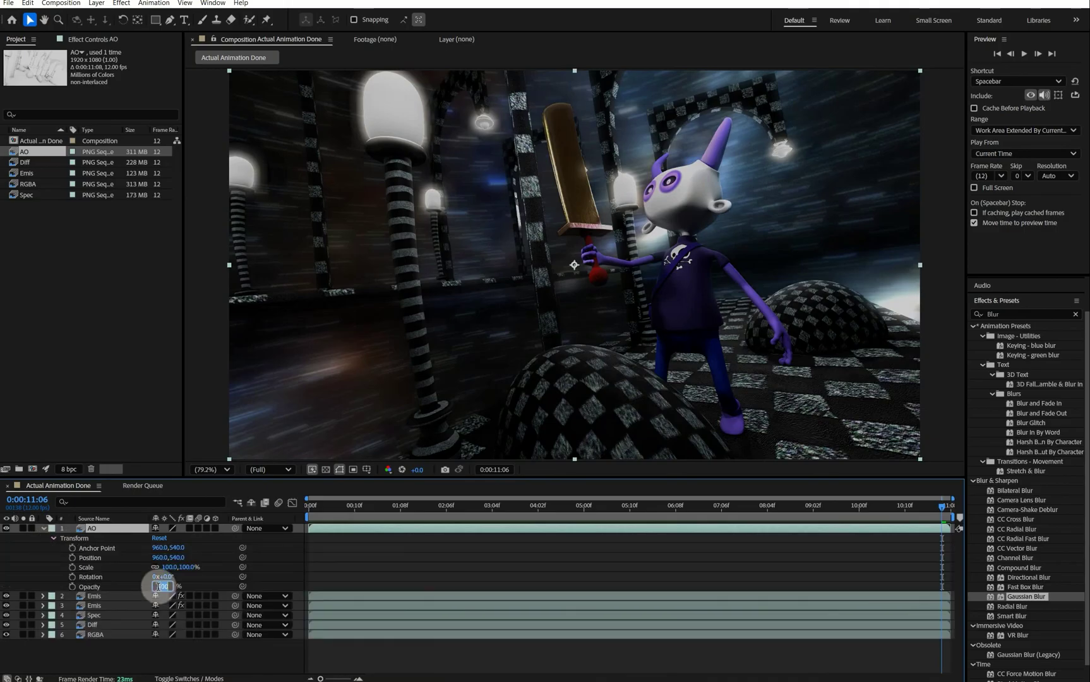
{"action": "type", "text": "50"}
{"action": "key", "text": "Return"}
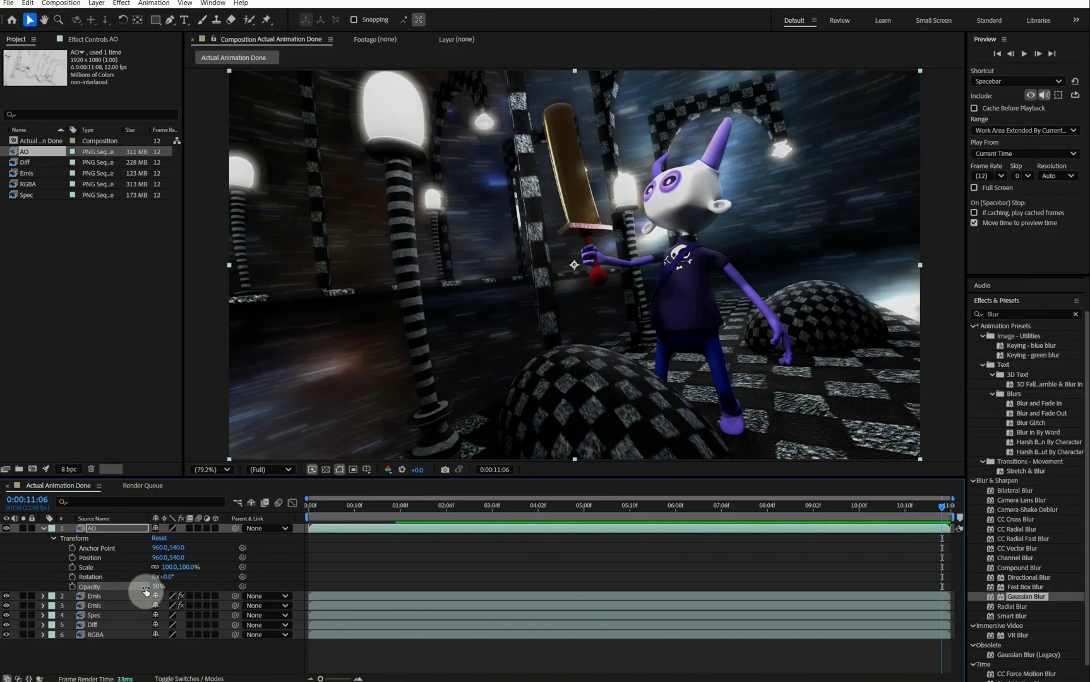
{"action": "left_click", "coordinate": [43, 529]}
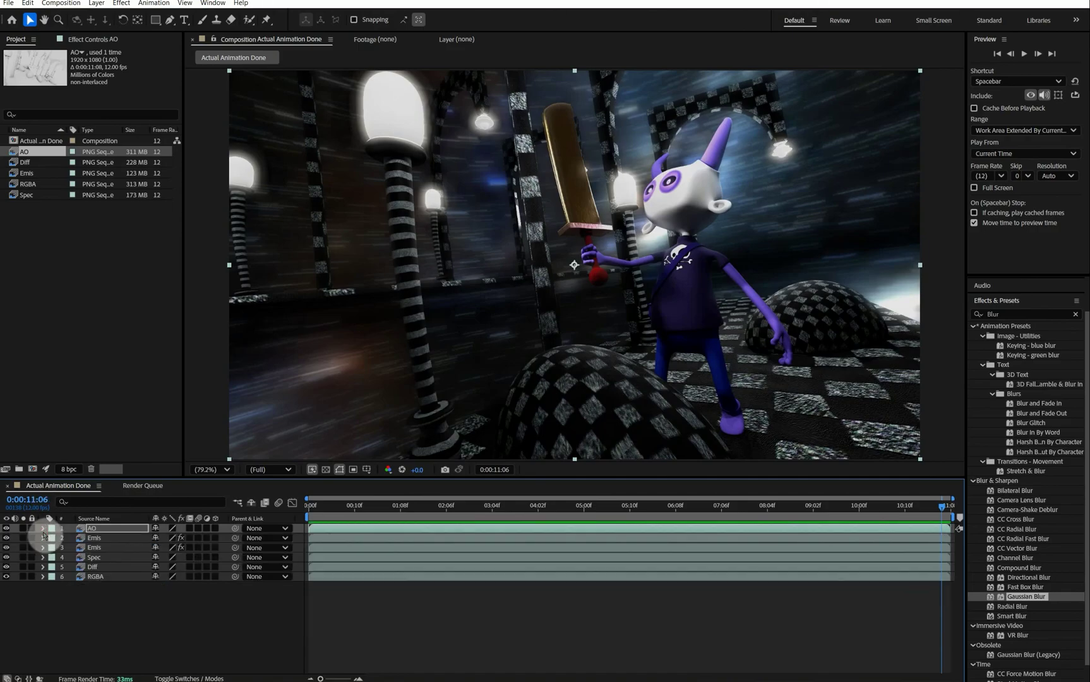
Add the Actual Animation Done composition to the Adobe Media Encoder queue via File > Export
{"action": "left_click", "coordinate": [8, 4]}
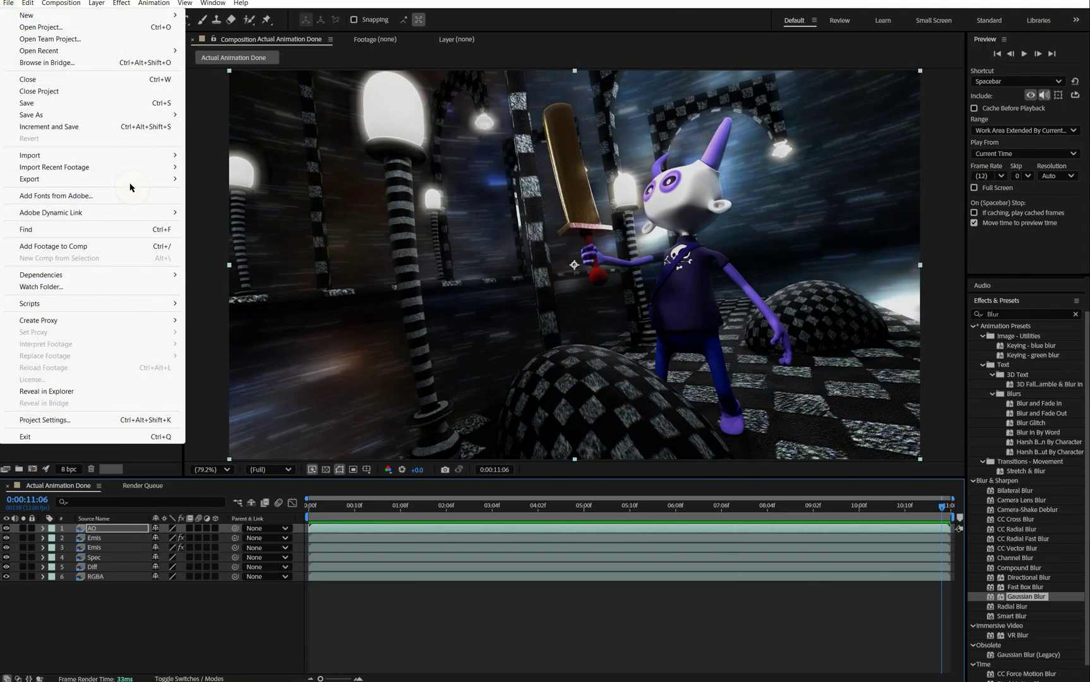
{"action": "mouse_move", "coordinate": [151, 179]}
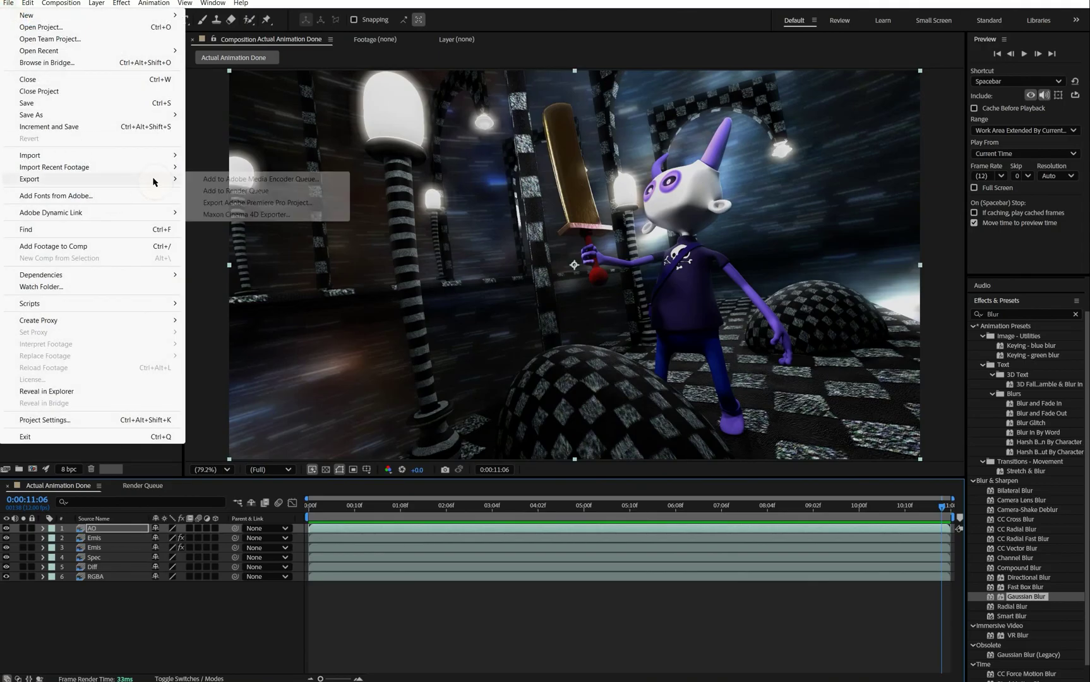
{"action": "left_click", "coordinate": [223, 180]}
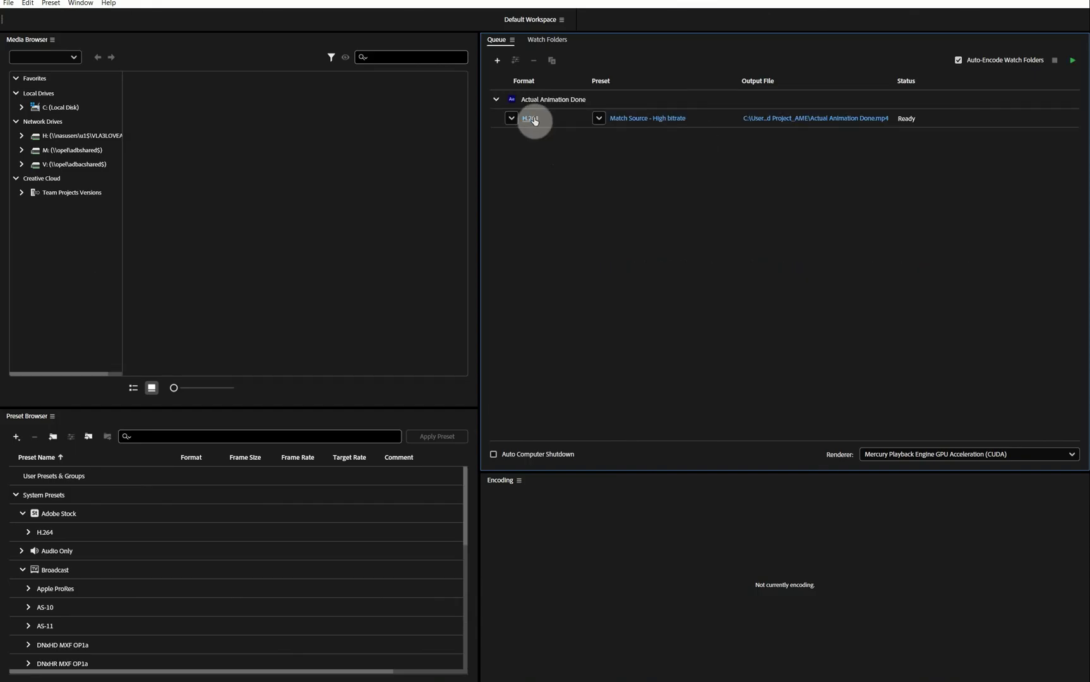
Save the output as Actual Animation Done.mp4 in BugOutNow and start the queue
{"action": "left_click", "coordinate": [806, 124]}
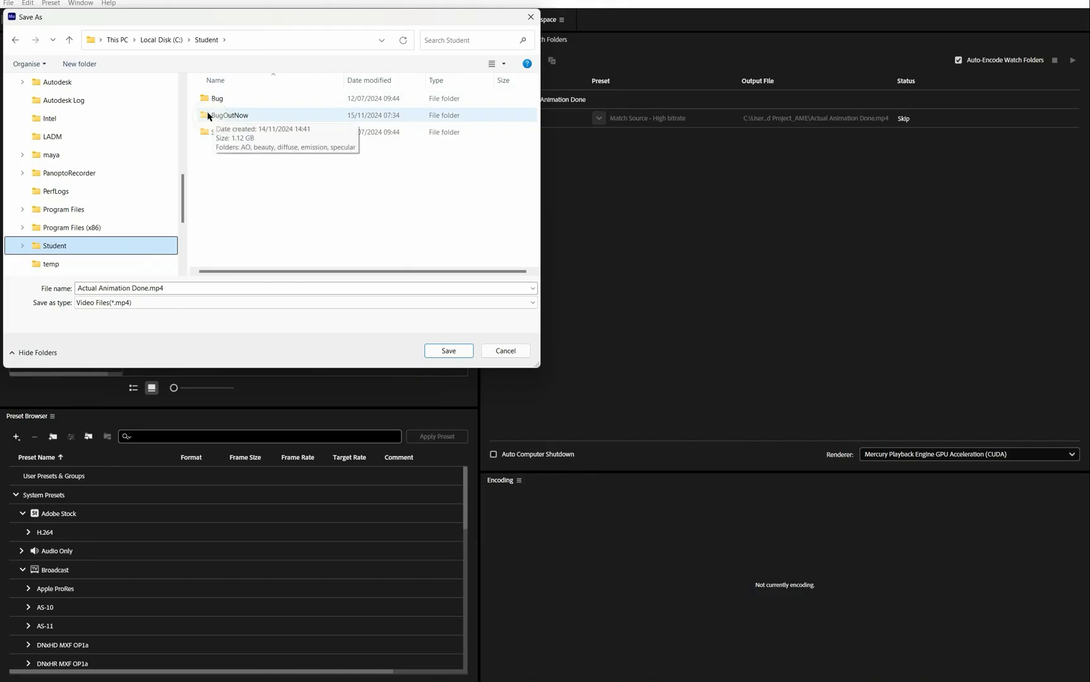
{"action": "double_click", "coordinate": [214, 118]}
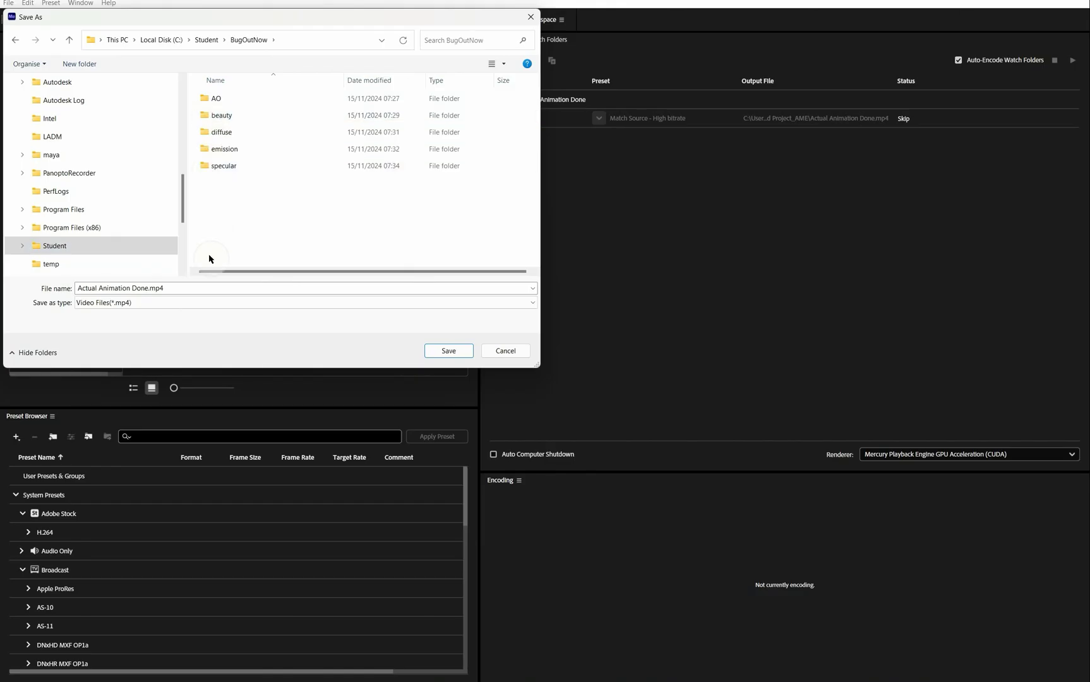
{"action": "left_click", "coordinate": [432, 351]}
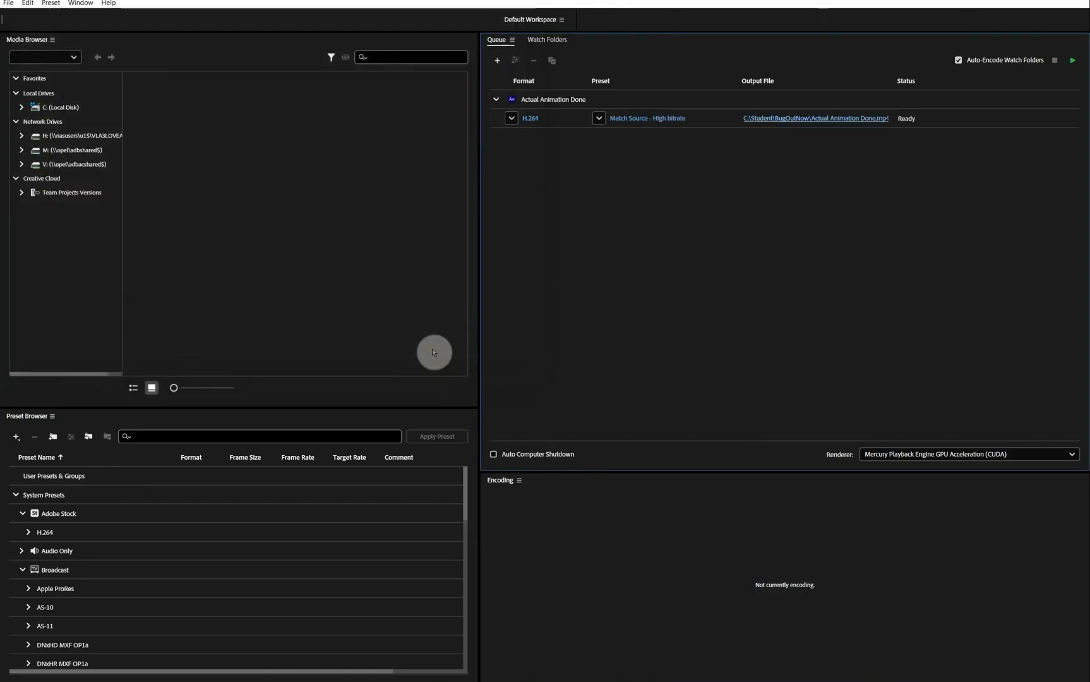
{"action": "left_click", "coordinate": [1072, 62]}
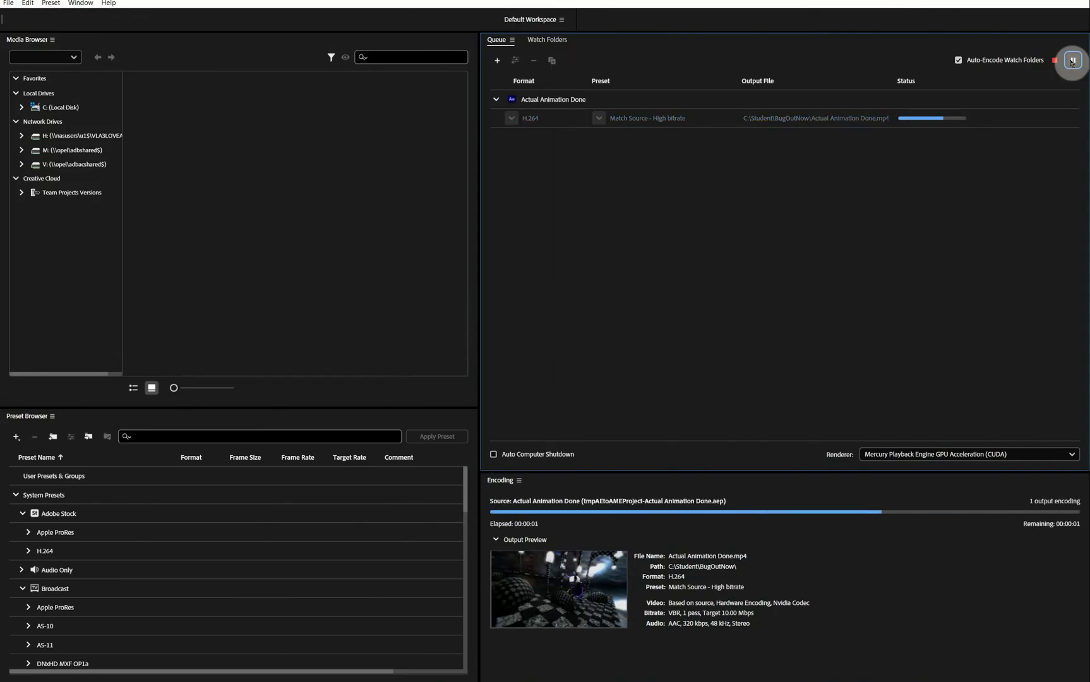
Locate and select the rendered Actual Animation Done.mp4 in the BugOutNow folder
{"action": "left_click", "coordinate": [364, 679]}
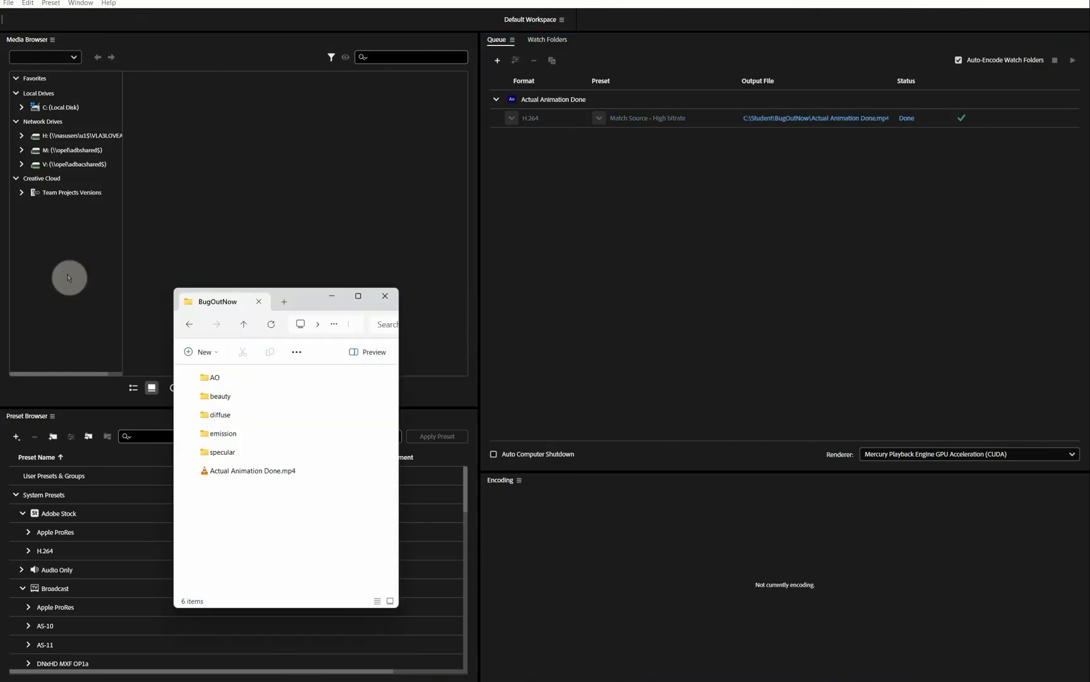
{"action": "left_click", "coordinate": [215, 392]}
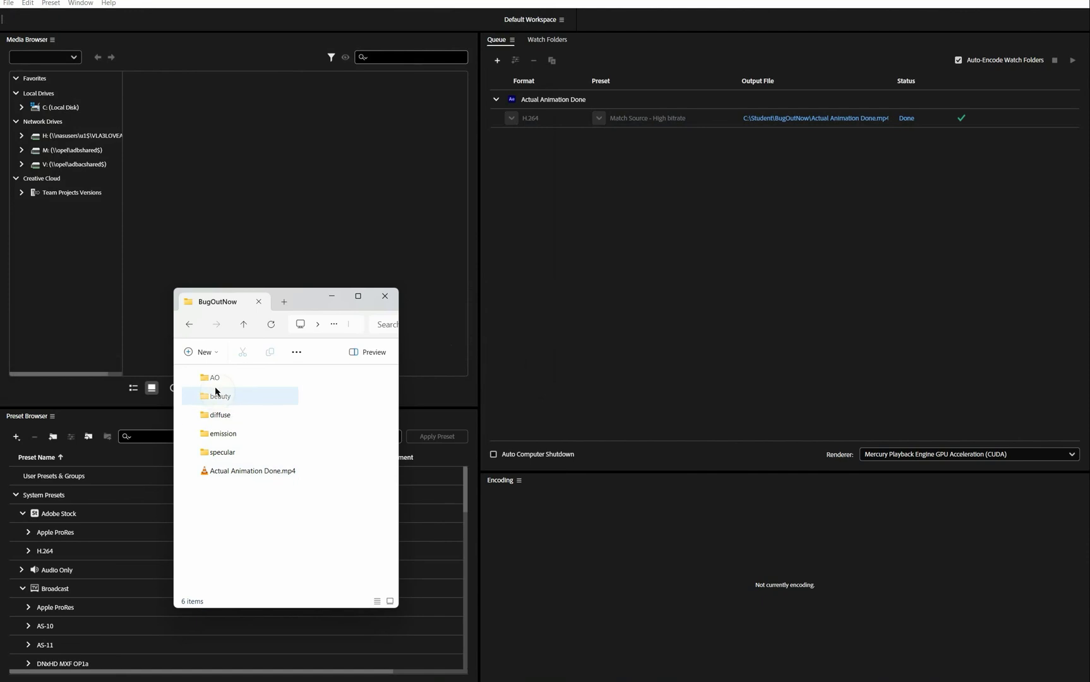
{"action": "left_click", "coordinate": [209, 475]}
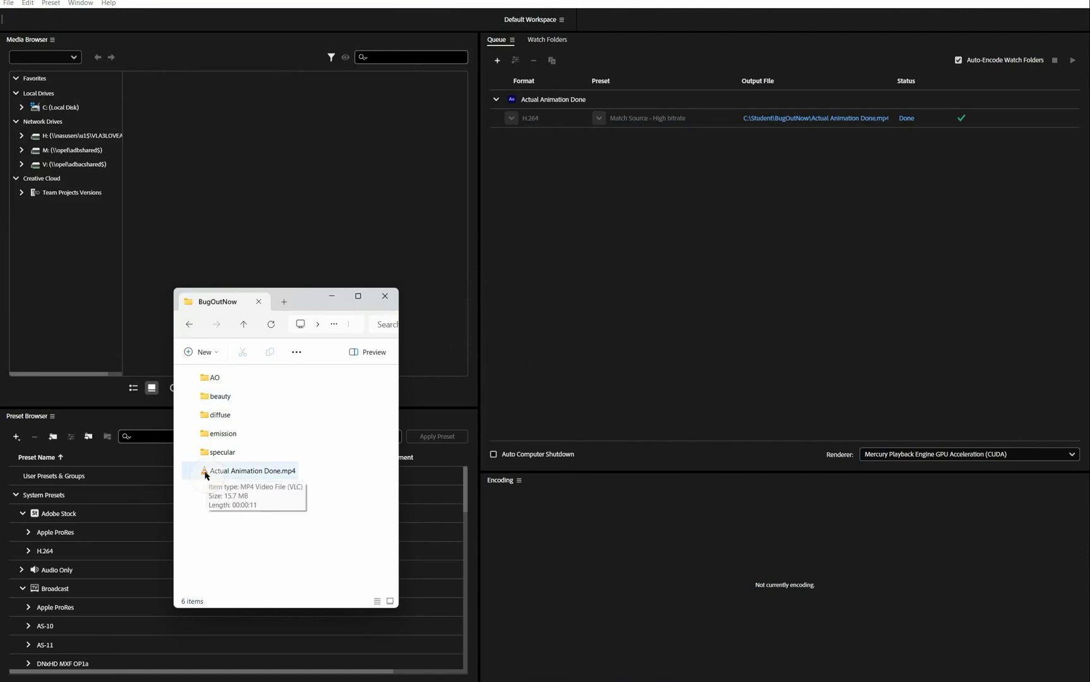